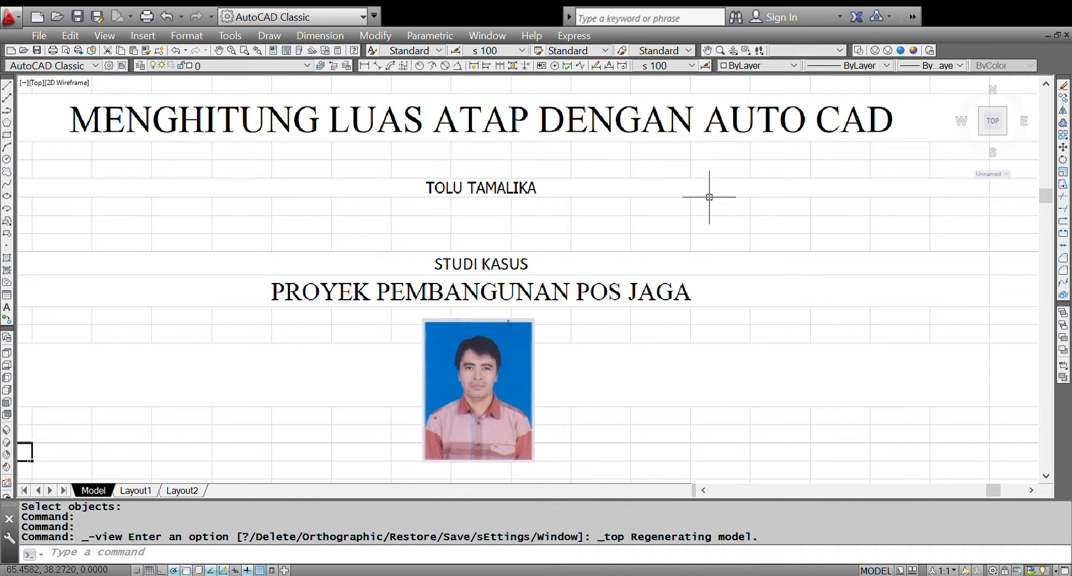
Copy the dashed roof eaves, hips and ridge line of the floor plan horizontally about 8 units to the right into empty space
scroll(709, 196, down, 6)
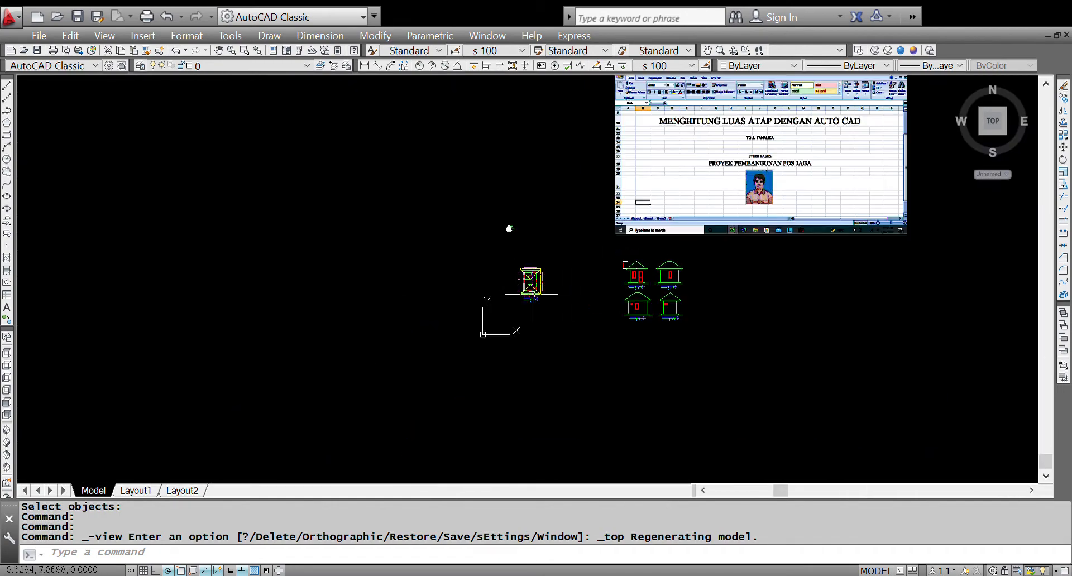
scroll(532, 295, up, 6)
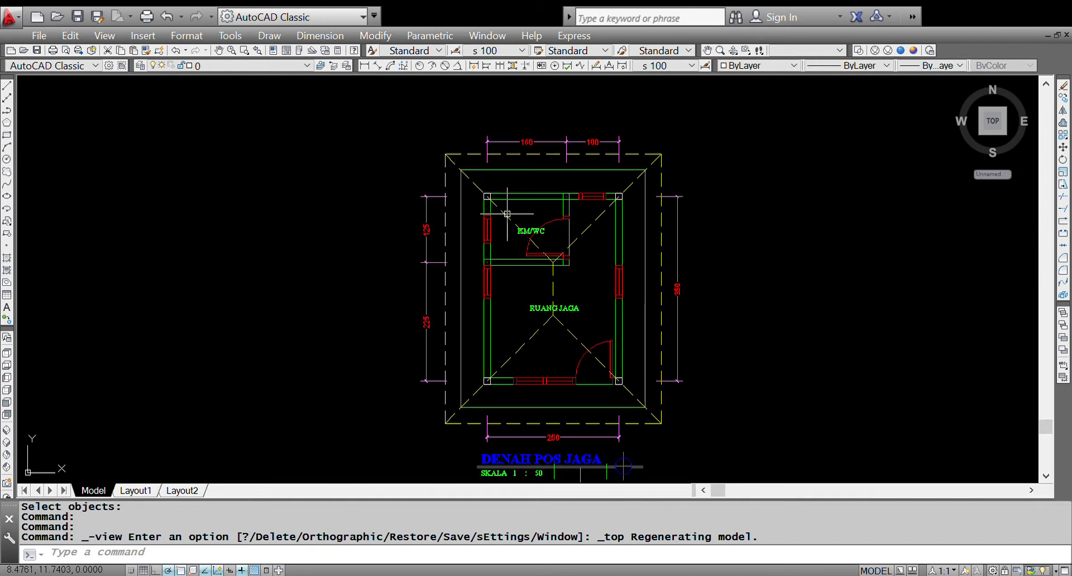
scroll(508, 214, down, 2)
scroll(535, 229, up, 2)
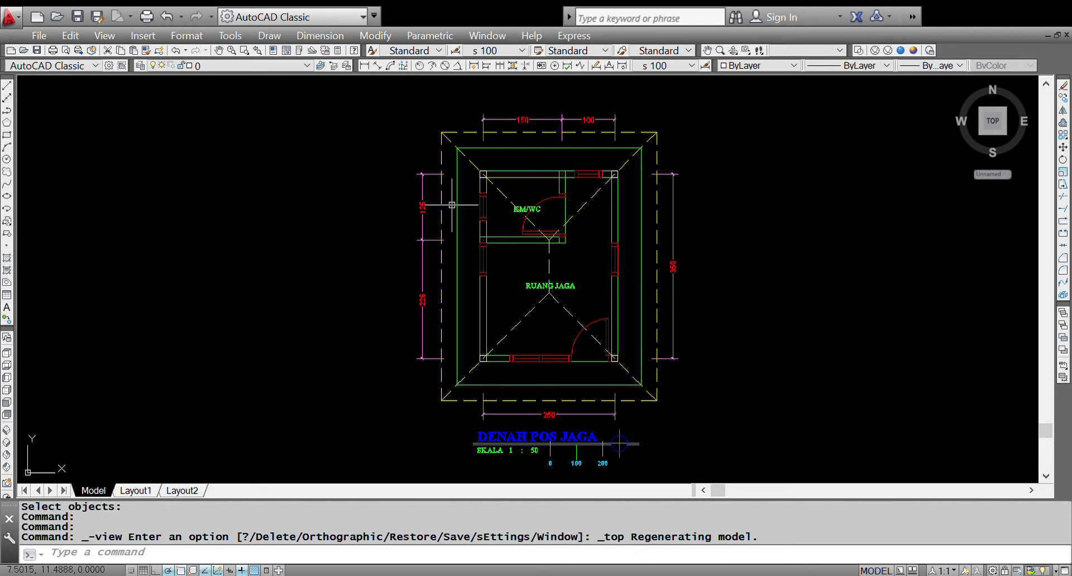
text(co)
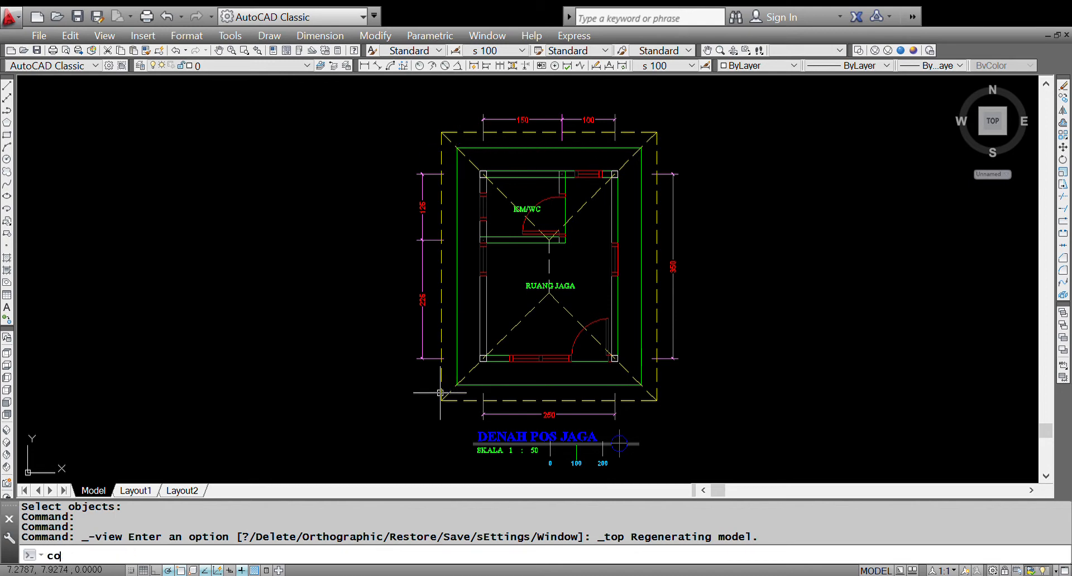
key(Return)
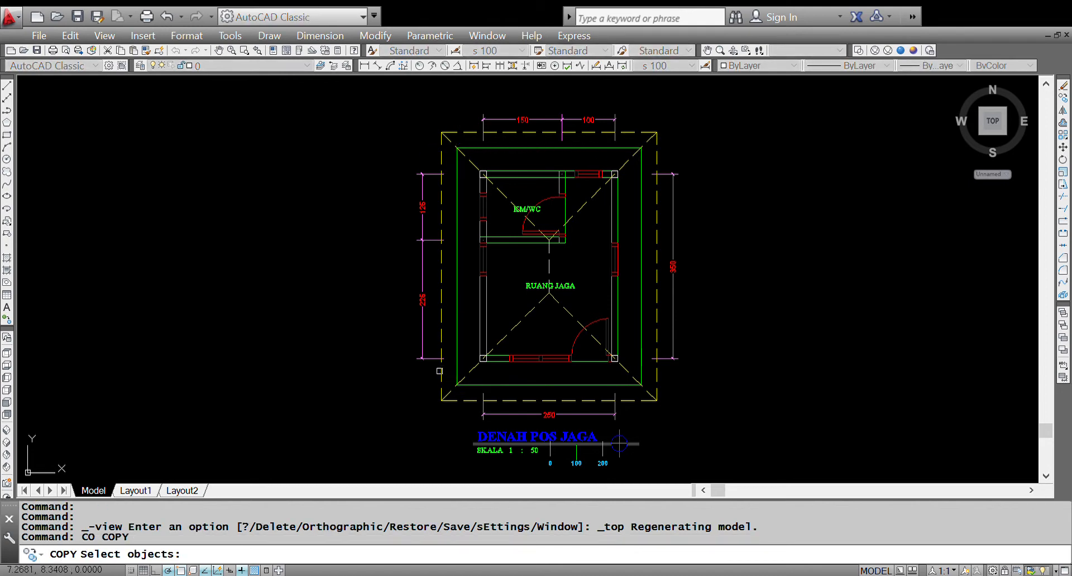
click(439, 371)
click(550, 259)
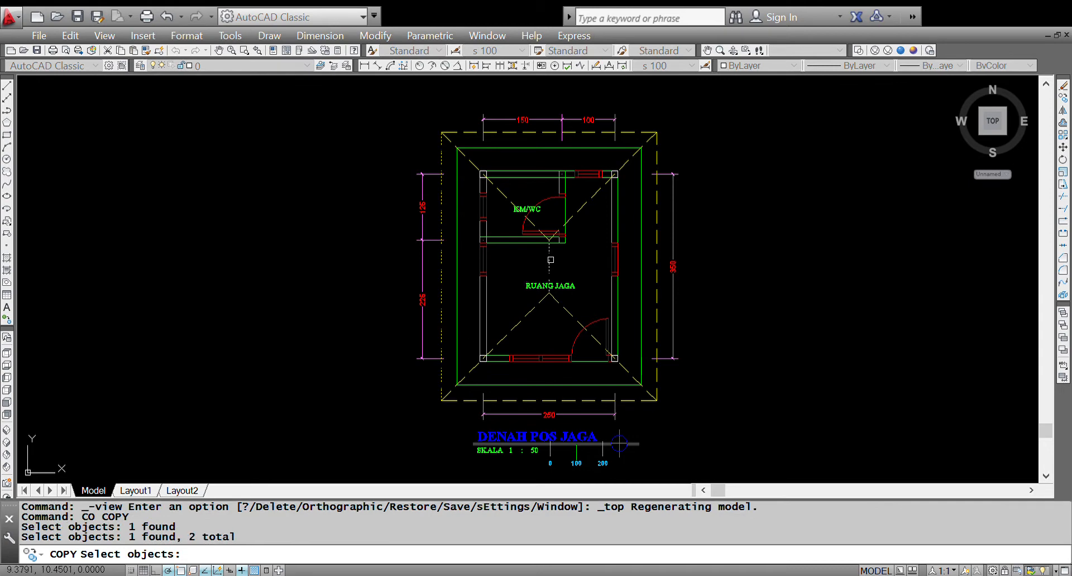
click(580, 209)
click(501, 193)
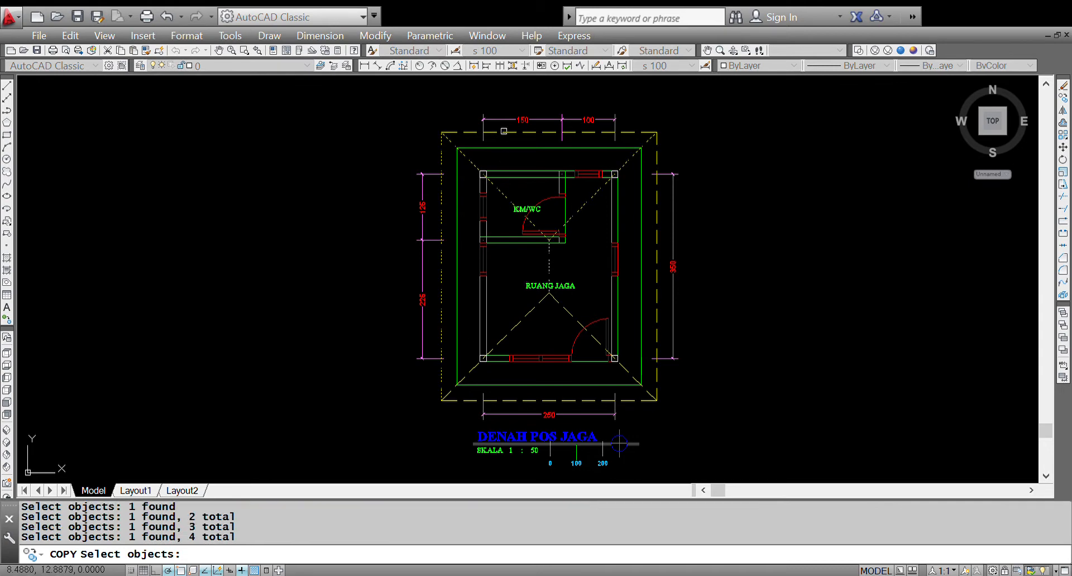
click(503, 131)
click(531, 314)
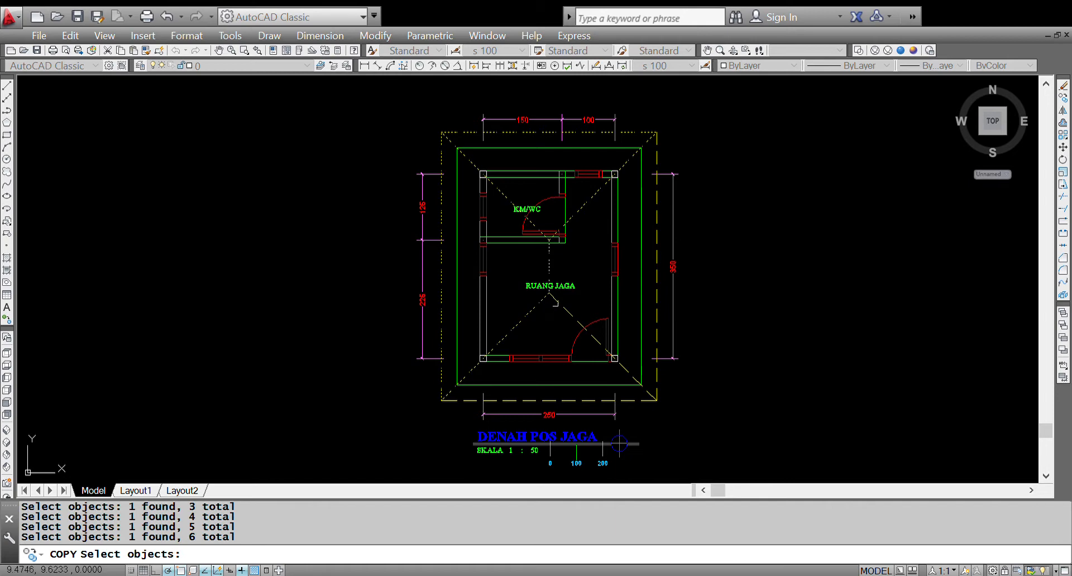
click(556, 303)
click(656, 321)
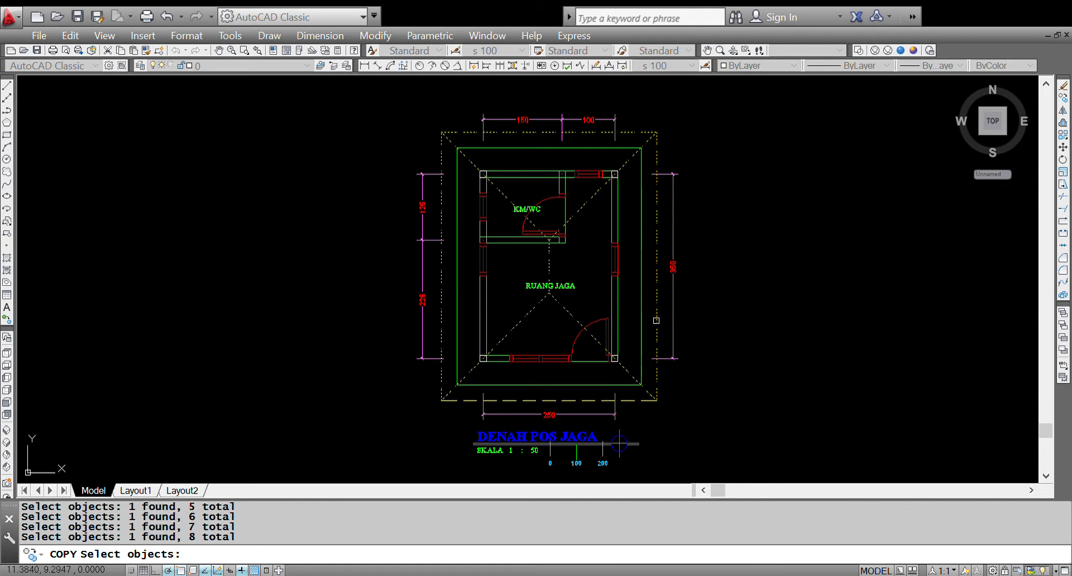
click(583, 400)
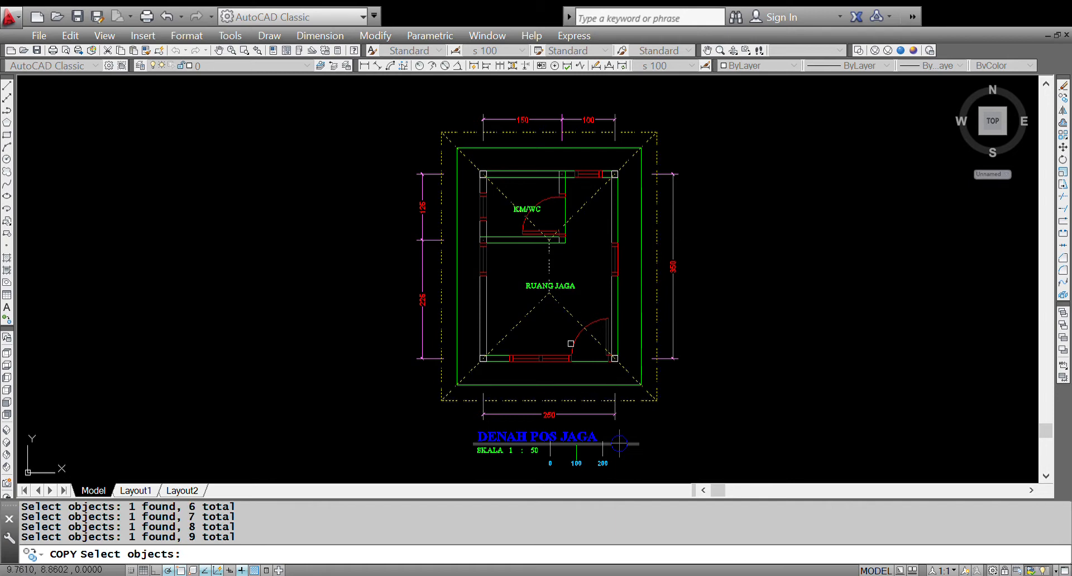
key(Return)
click(384, 99)
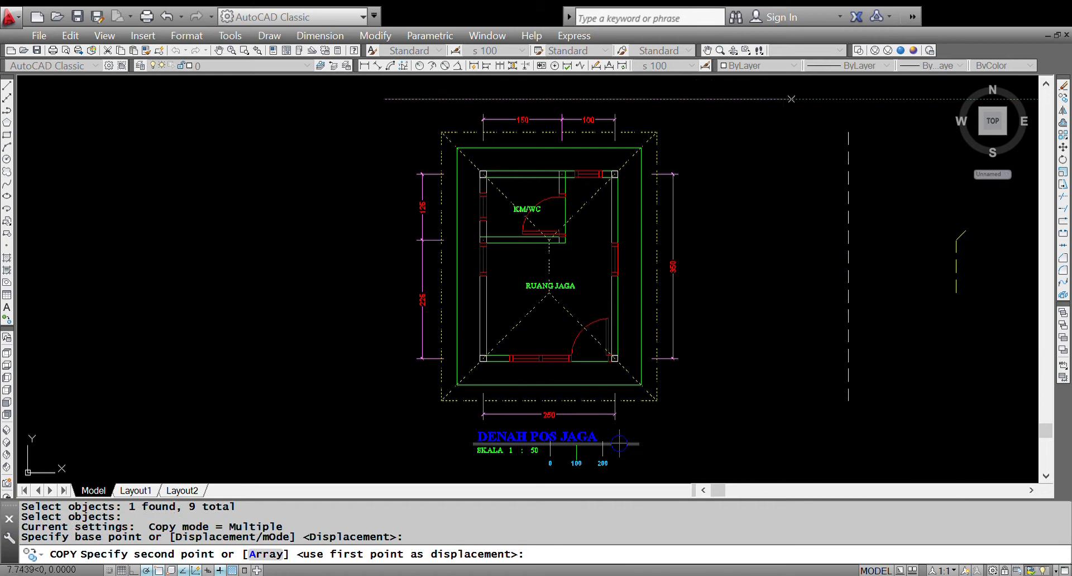
click(800, 100)
scroll(476, 322, down, 2)
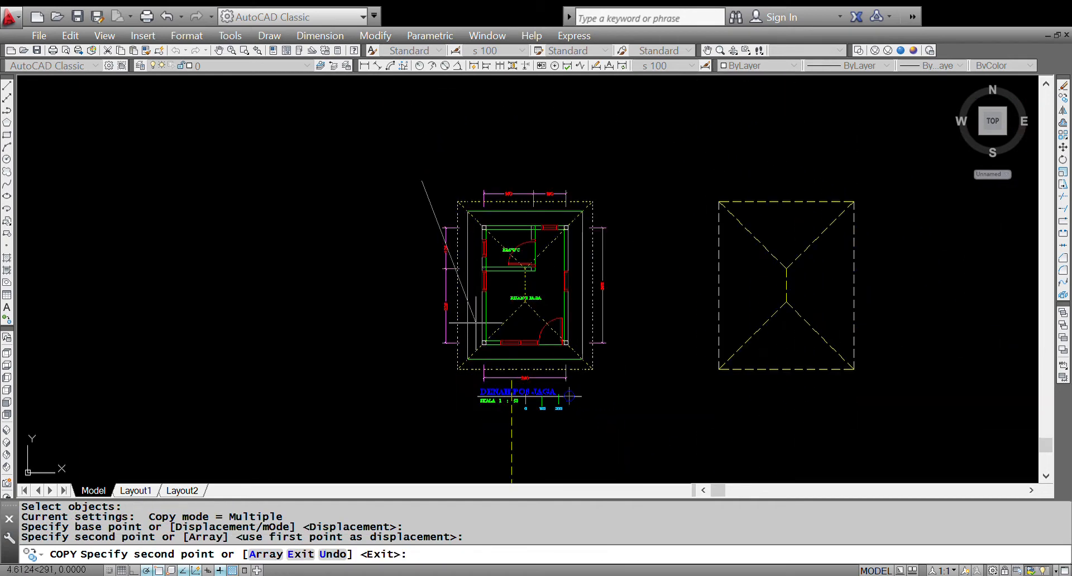
scroll(476, 323, down, 4)
key(Return)
Add a vertical linear dimension along the left eaves line of the copied roof plan
scroll(804, 290, up, 4)
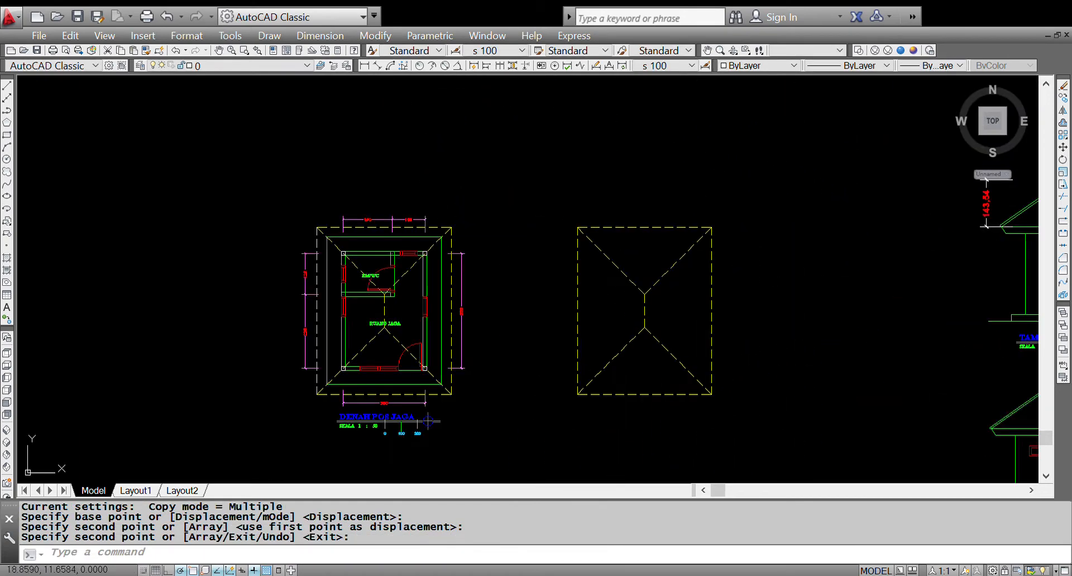
click(364, 65)
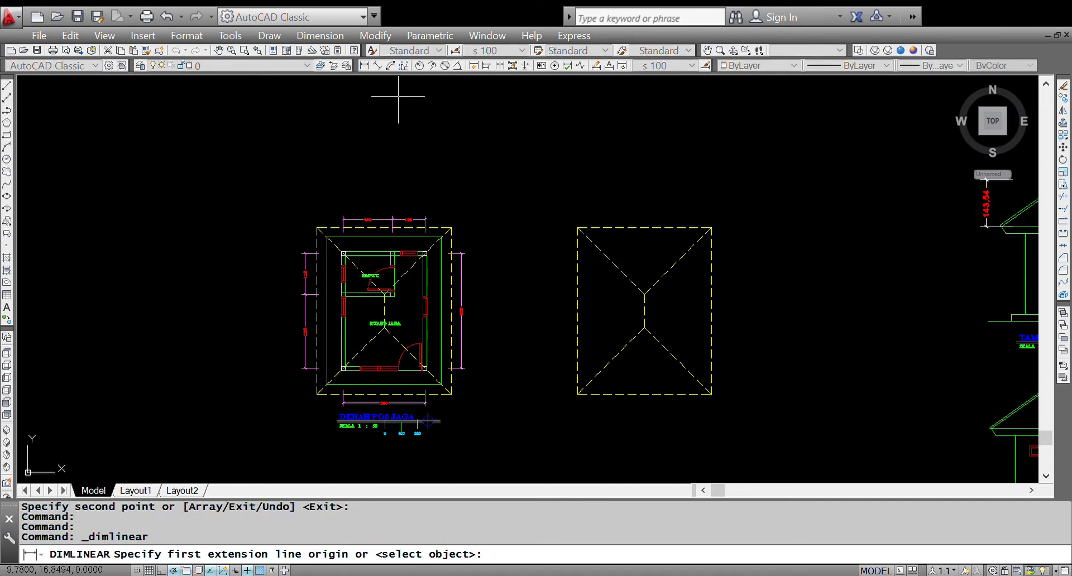
click(579, 228)
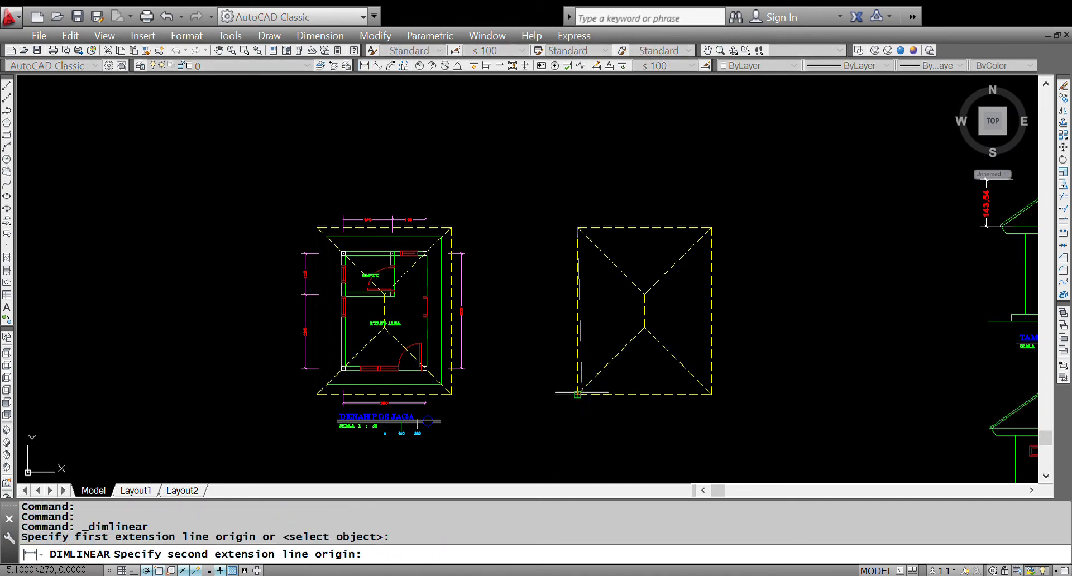
click(579, 394)
click(549, 411)
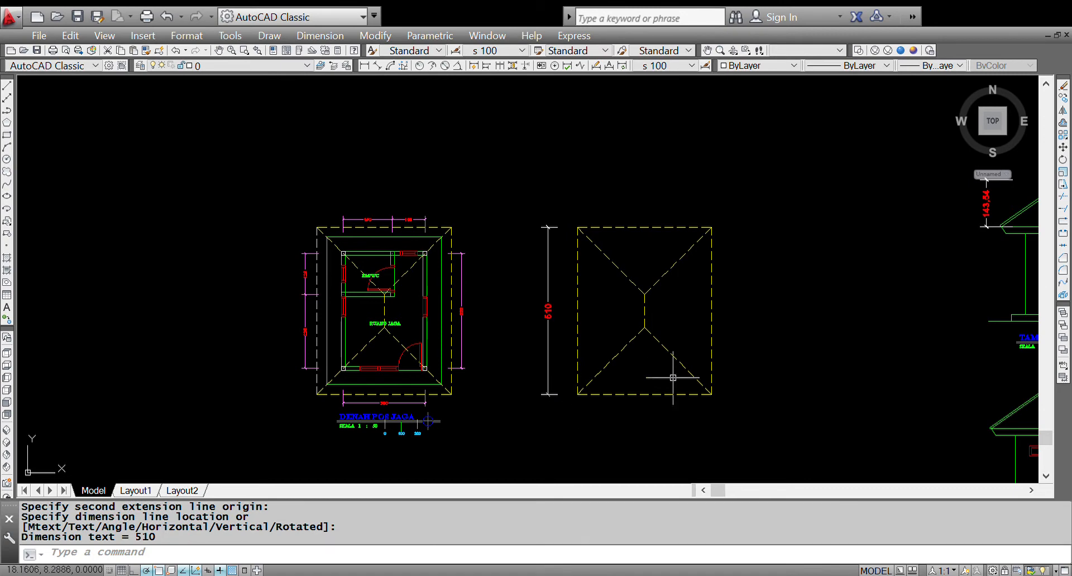
Add a horizontal linear dimension below the bottom eaves line of the copied roof plan
scroll(708, 362, up, 2)
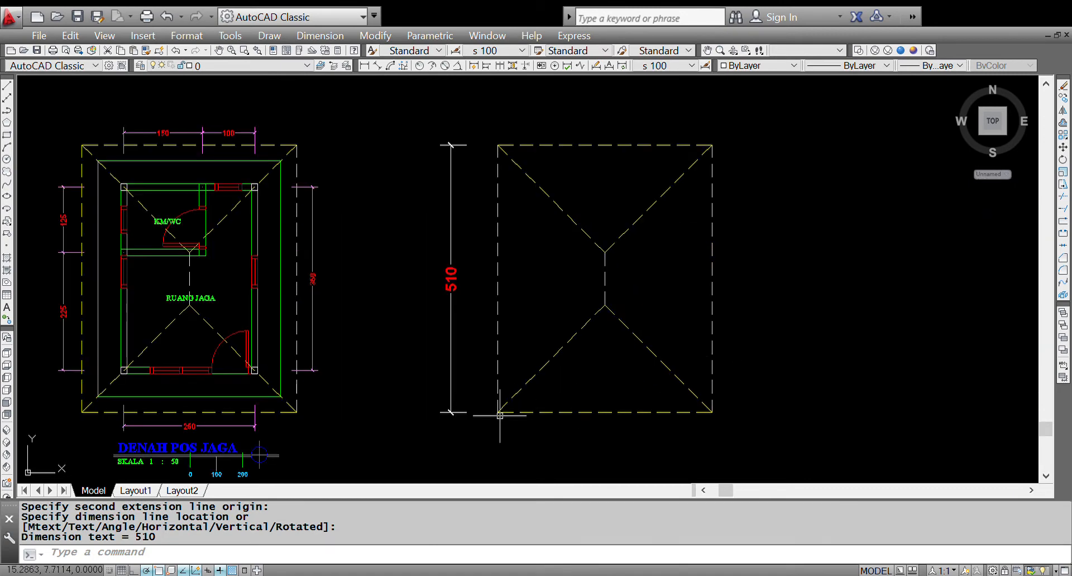
click(365, 66)
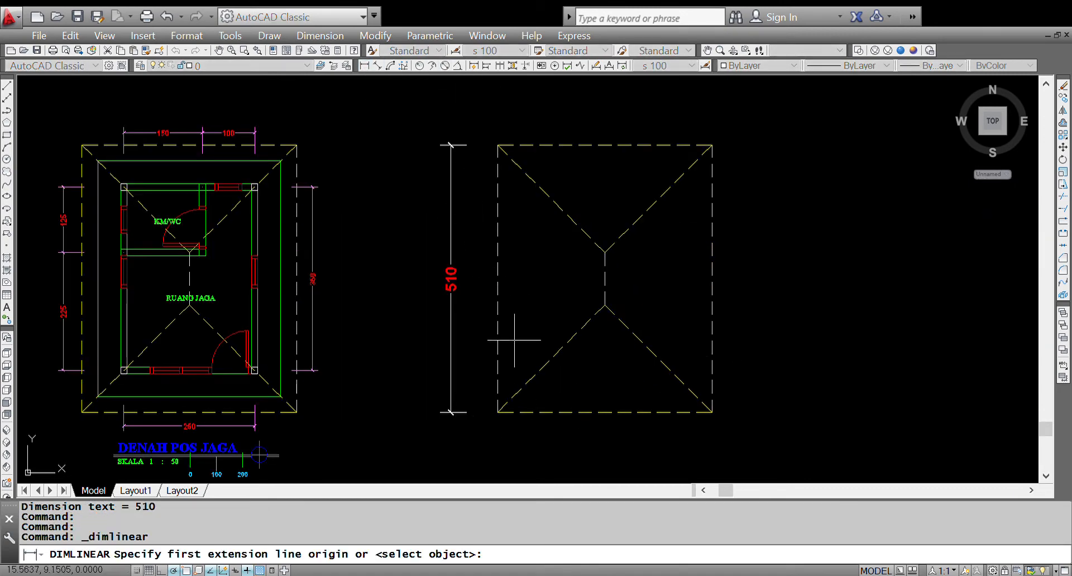
click(498, 411)
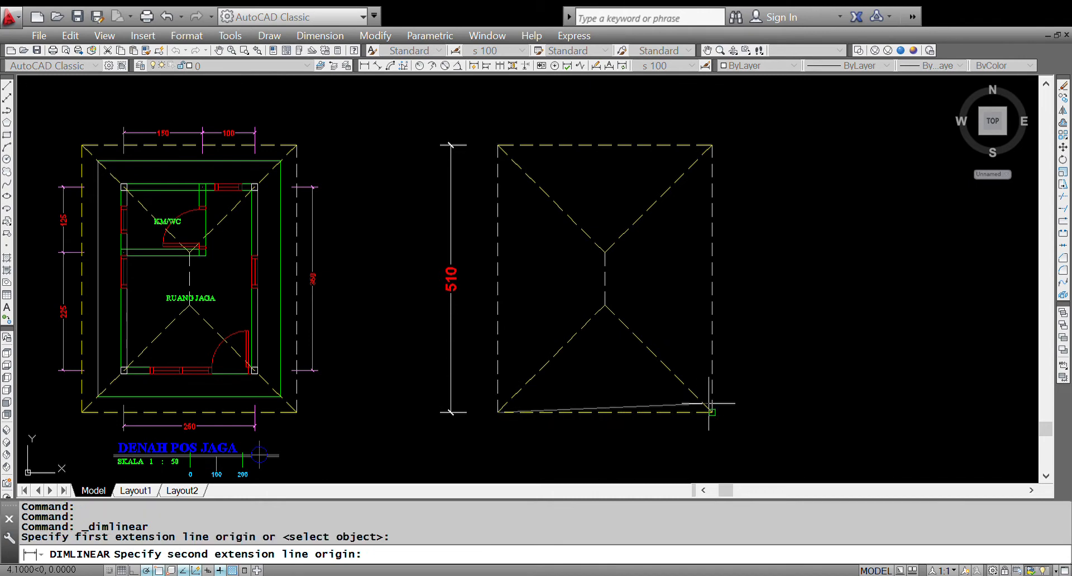
click(712, 412)
click(698, 461)
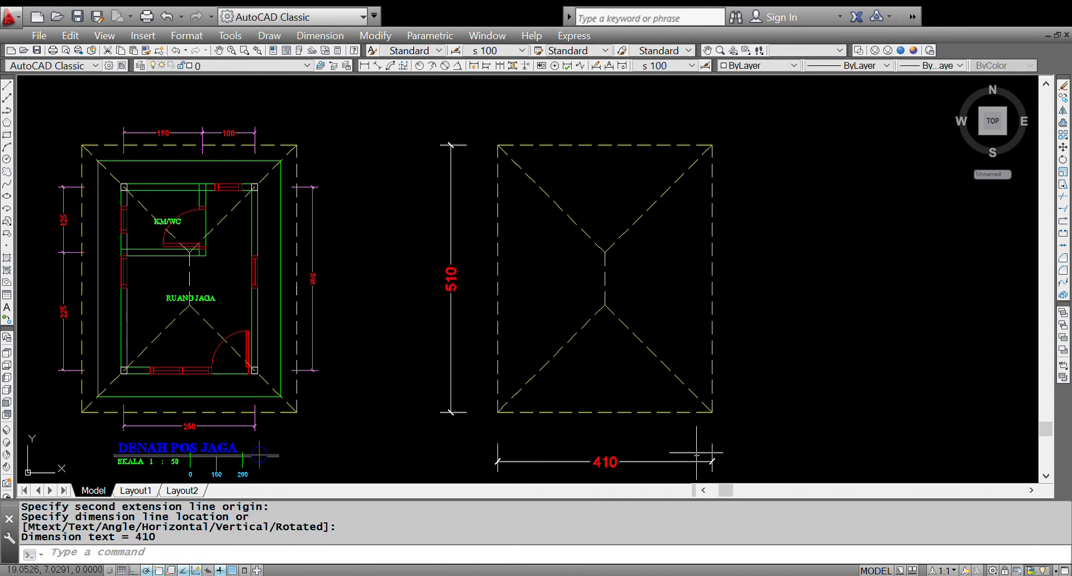
Examine the roof height dimension beside the front elevation, TAMPAK DEPAN
scroll(357, 324, down, 3)
scroll(734, 222, up, 3)
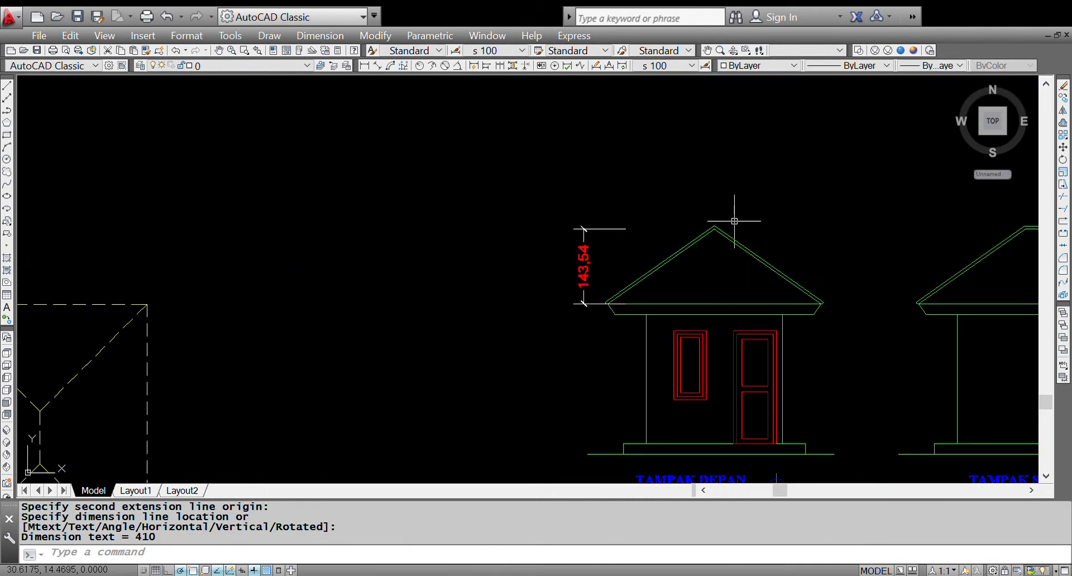
scroll(734, 222, up, 2)
scroll(511, 330, up, 2)
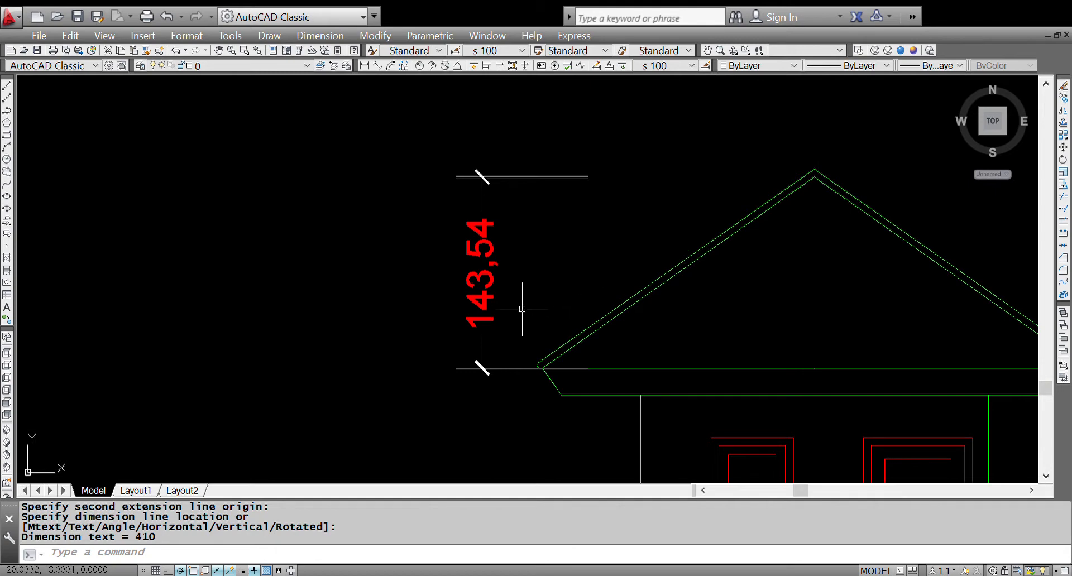
scroll(620, 235, down, 8)
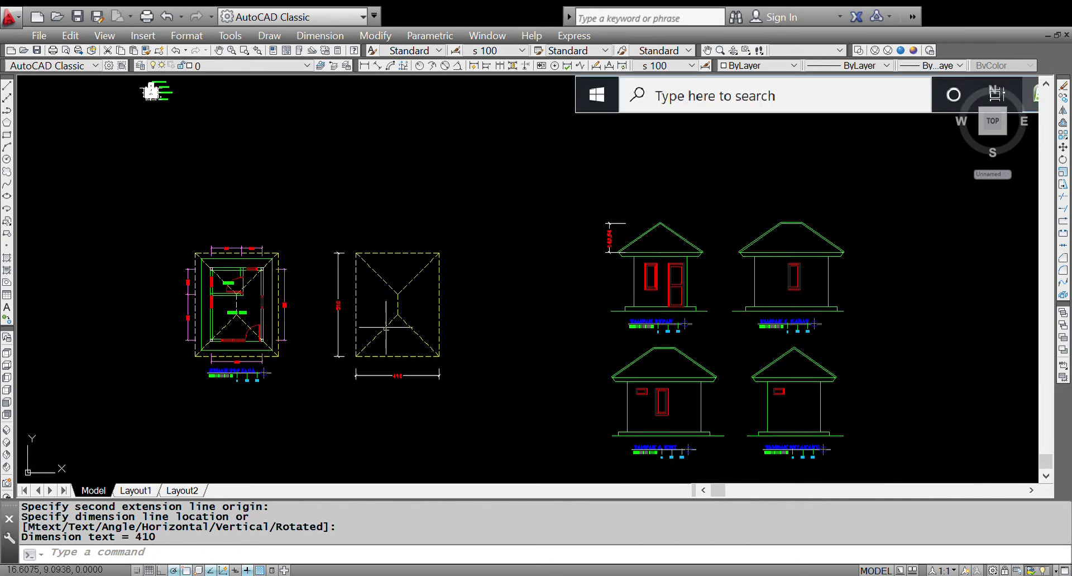
scroll(345, 364, up, 2)
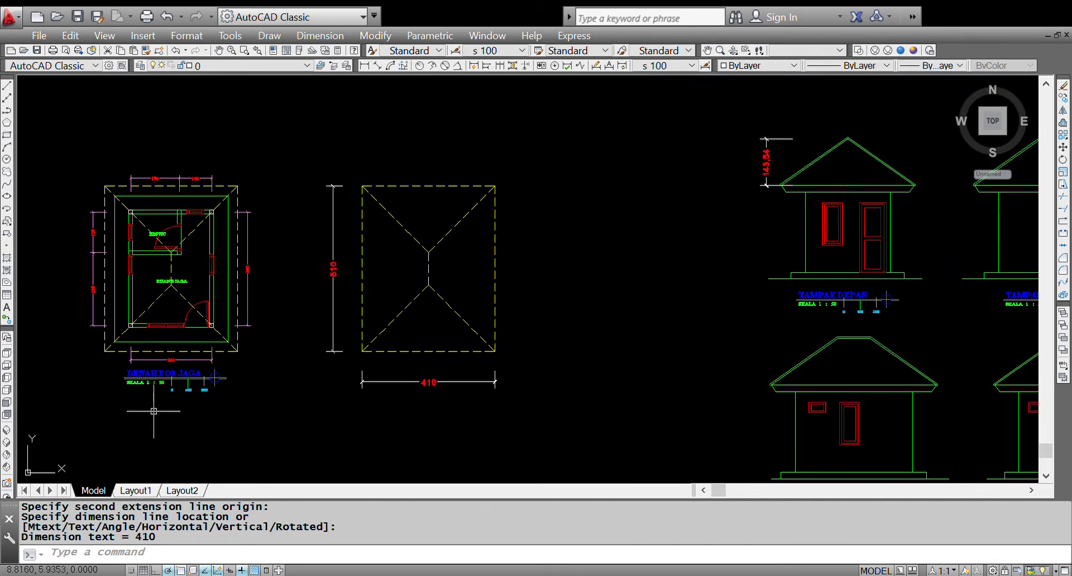
Switch the drawing to the southeast isometric view for 3D work on the copied roof plan
click(7, 442)
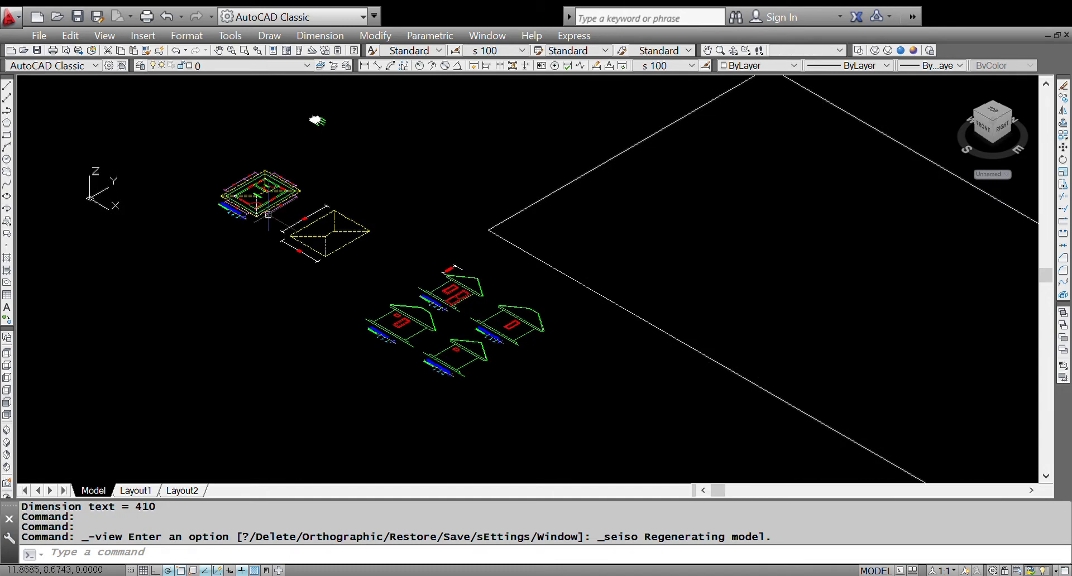
scroll(263, 240, up, 5)
scroll(333, 219, up, 2)
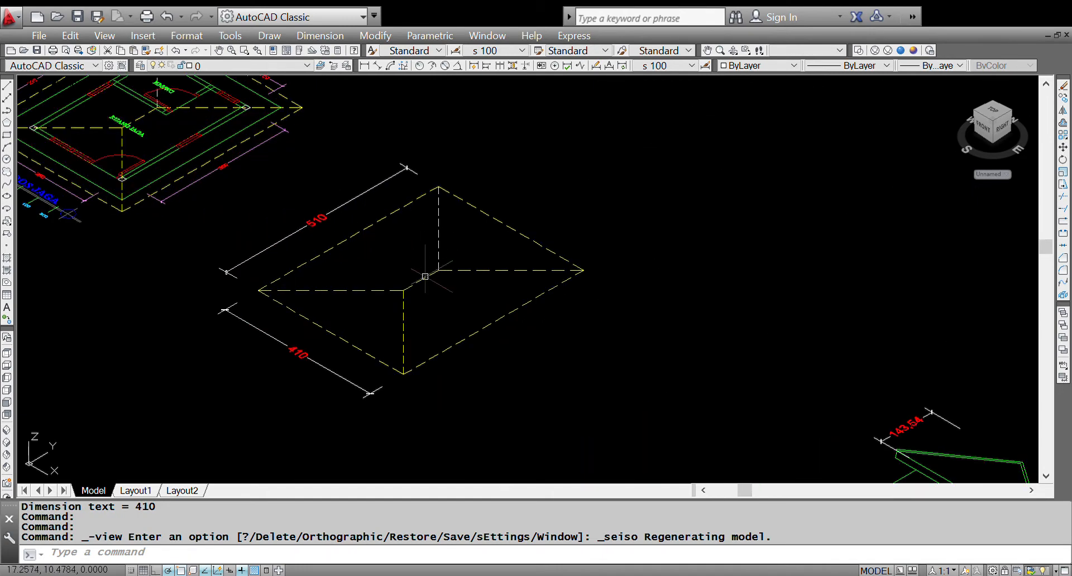
scroll(421, 274, up, 2)
scroll(418, 282, down, 4)
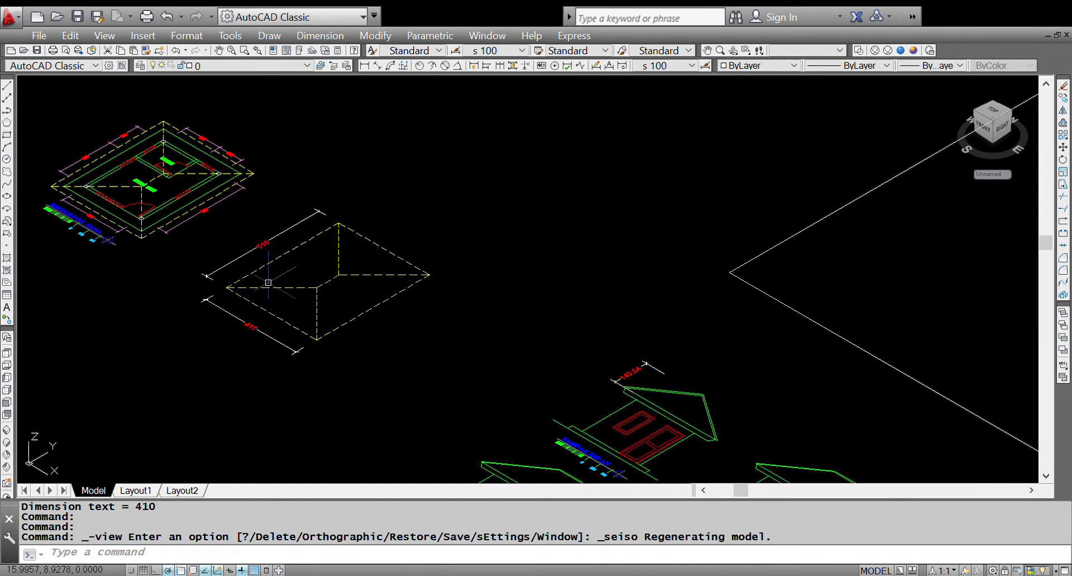
scroll(420, 300, up, 2)
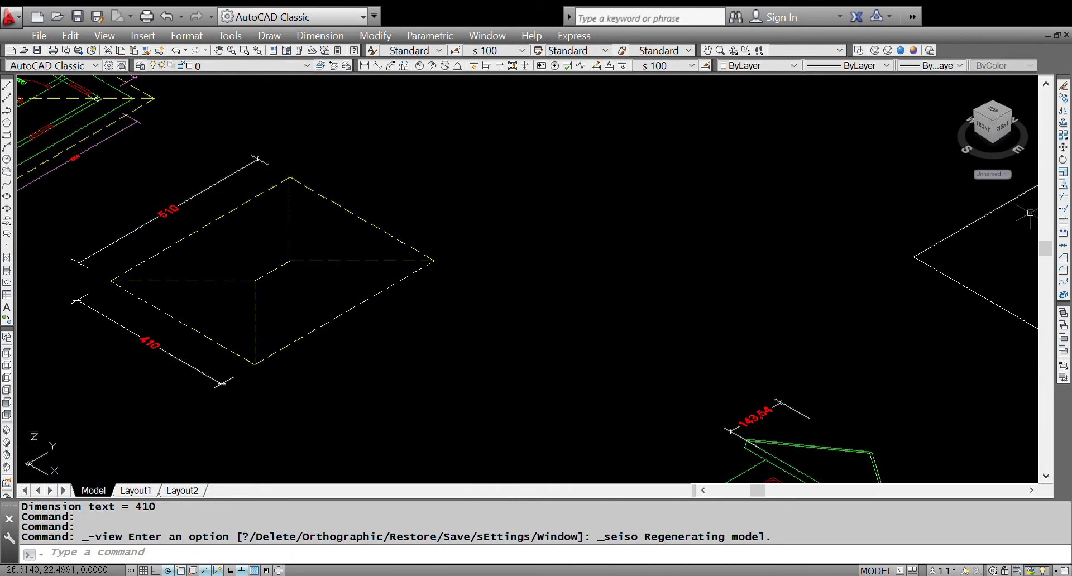
Move the copied roof's ridge line vertically upward by 1.44 units along the Z axis
click(1063, 147)
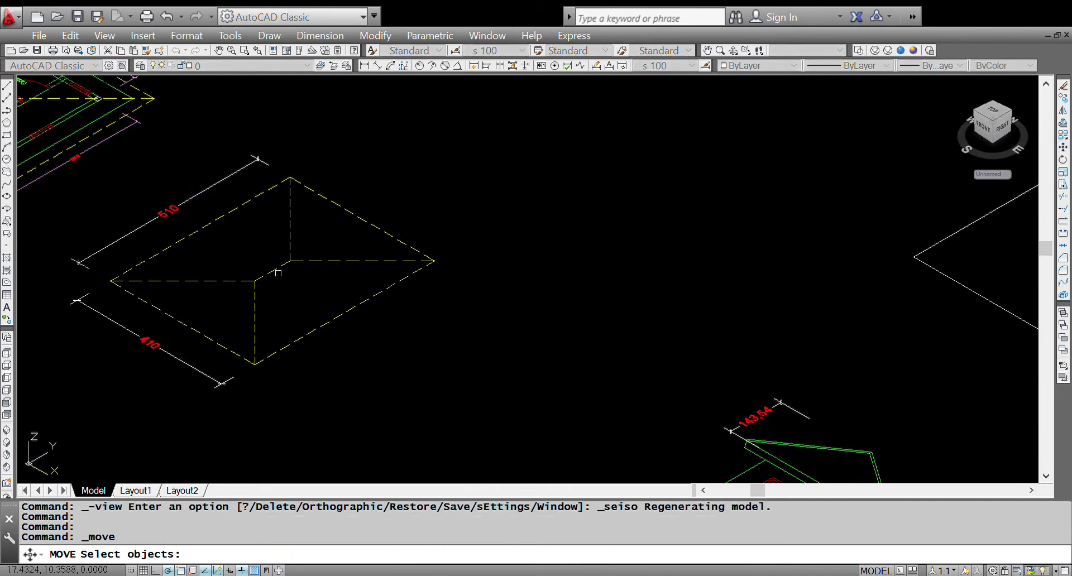
click(274, 273)
key(Return)
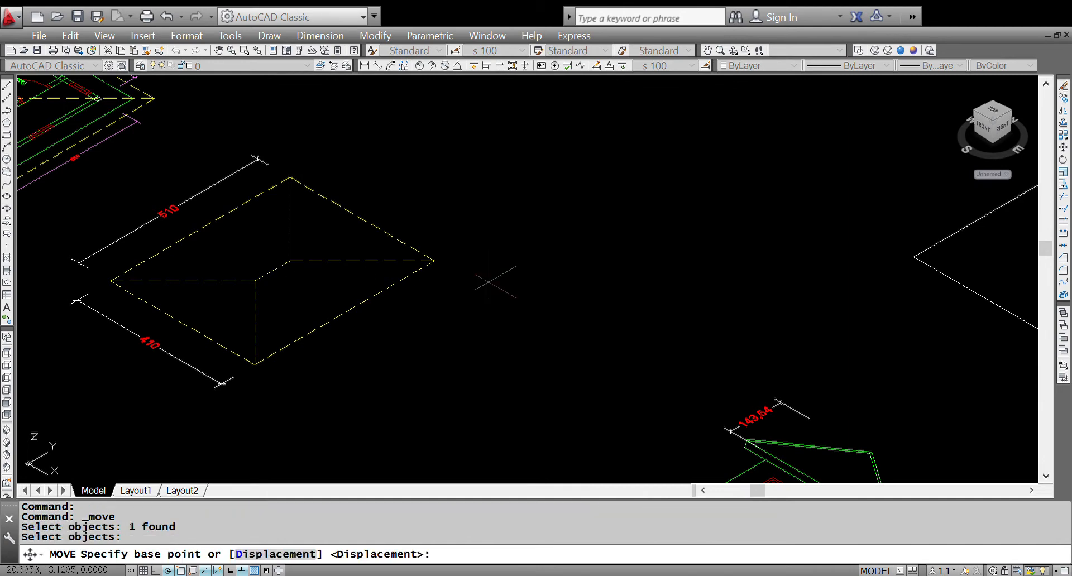
click(489, 281)
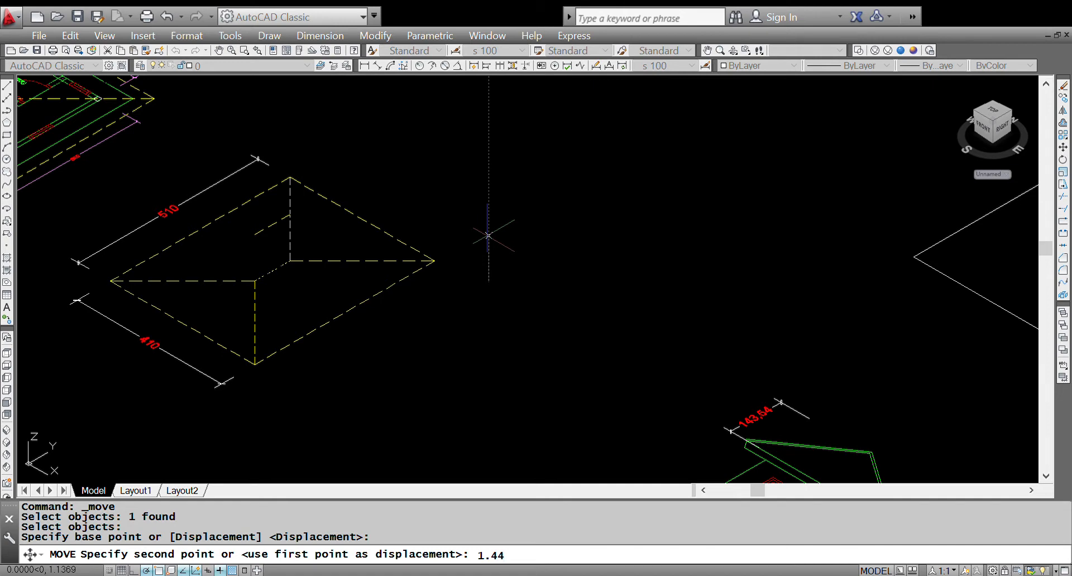
scroll(760, 427, up, 5)
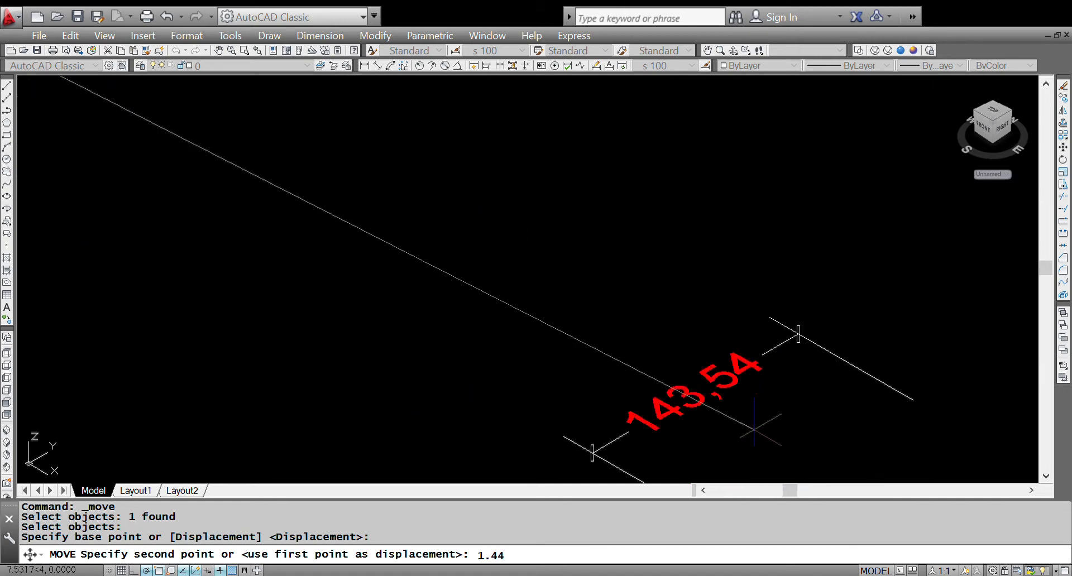
scroll(777, 395, down, 2)
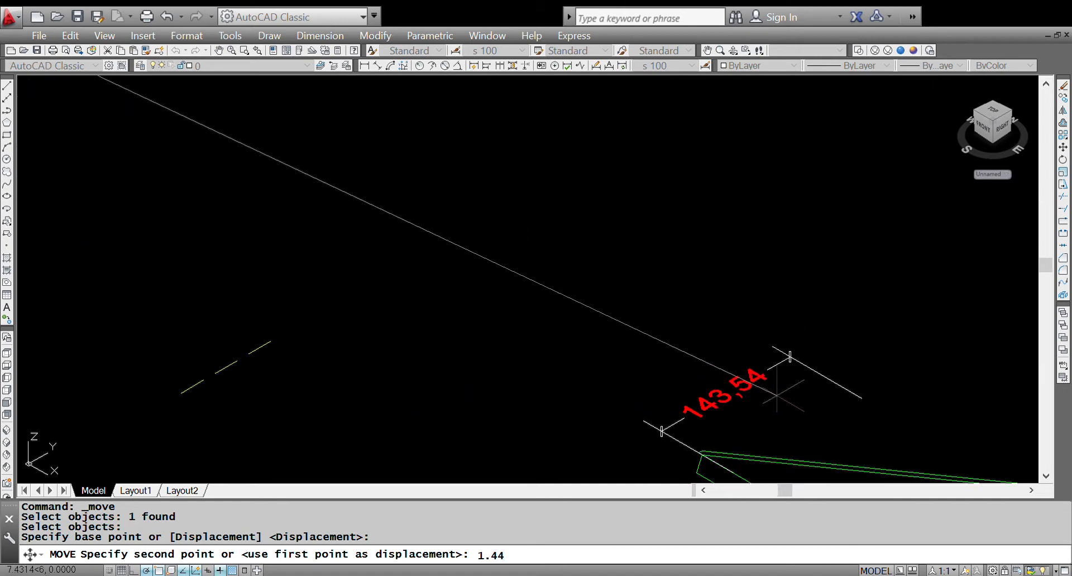
scroll(777, 395, down, 4)
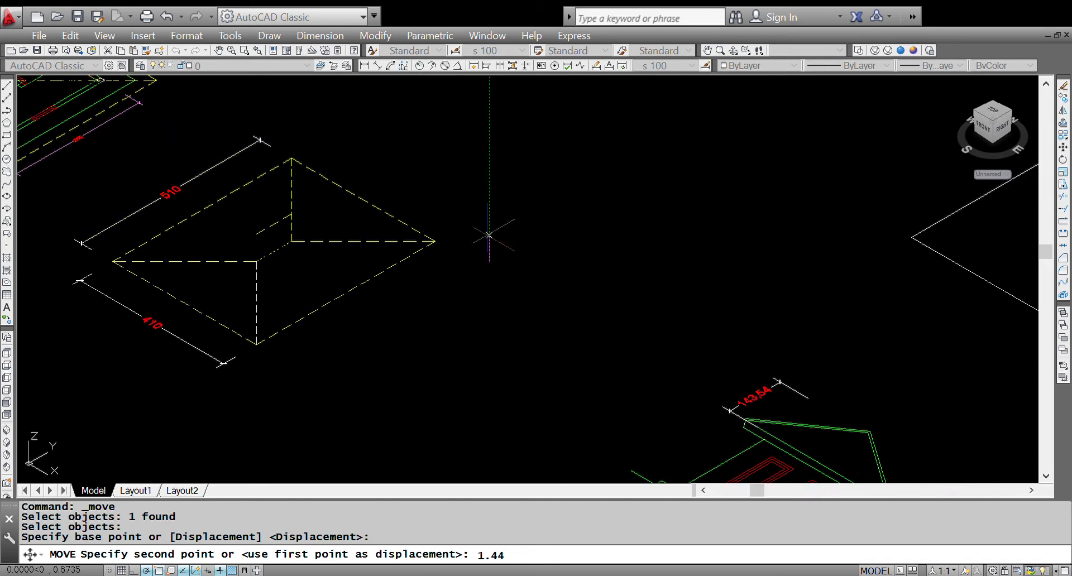
key(Return)
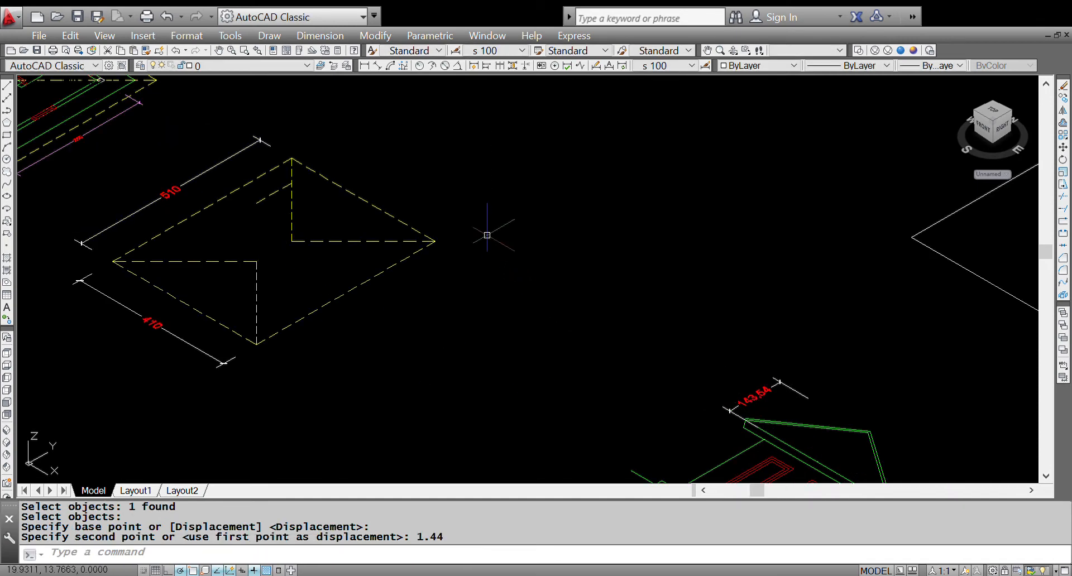
Stretch the inner ends of the two front hip lines up to the front endpoint of the raised ridge
click(250, 261)
click(256, 261)
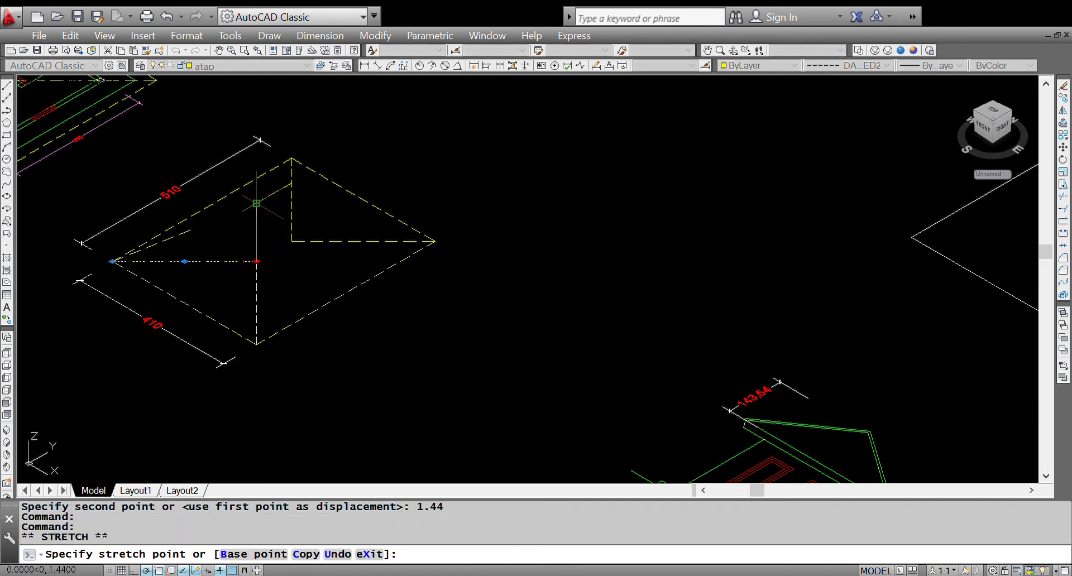
click(257, 203)
key(Escape)
click(257, 269)
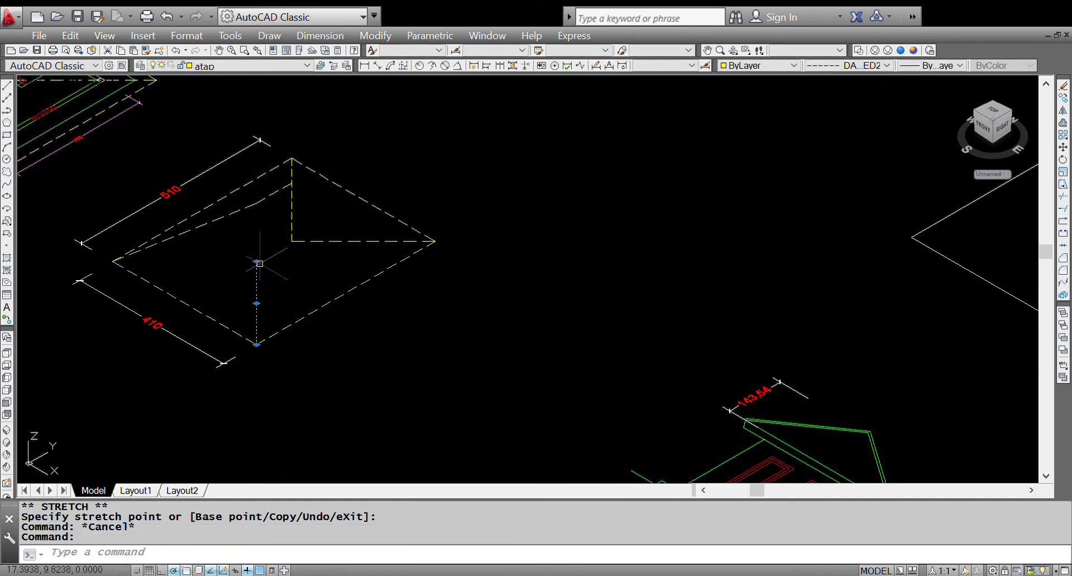
click(257, 261)
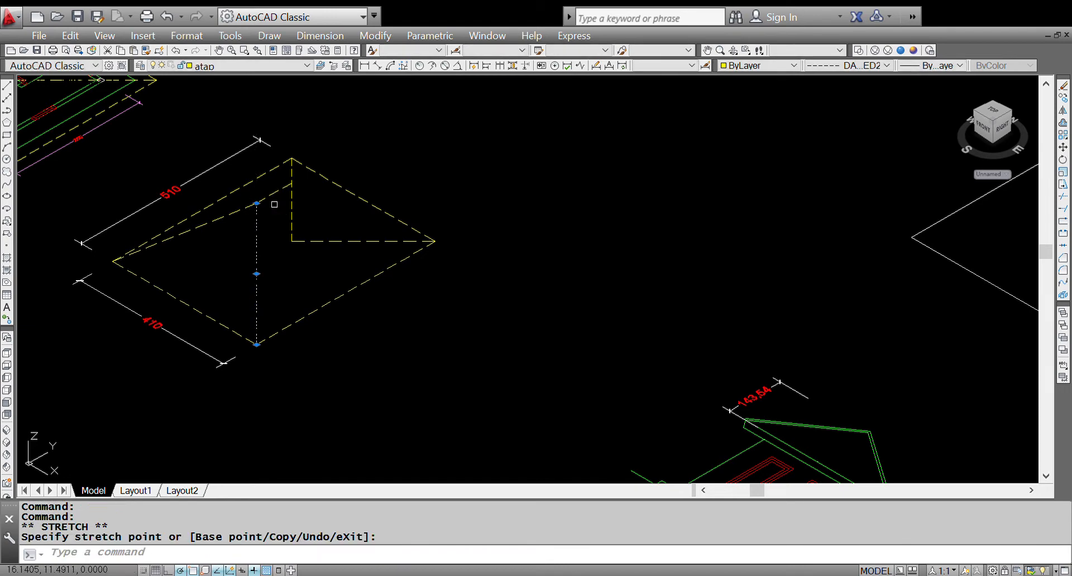
key(Escape)
Stretch the inner ends of the two rear hip lines up to the rear endpoint of the raised ridge
click(291, 208)
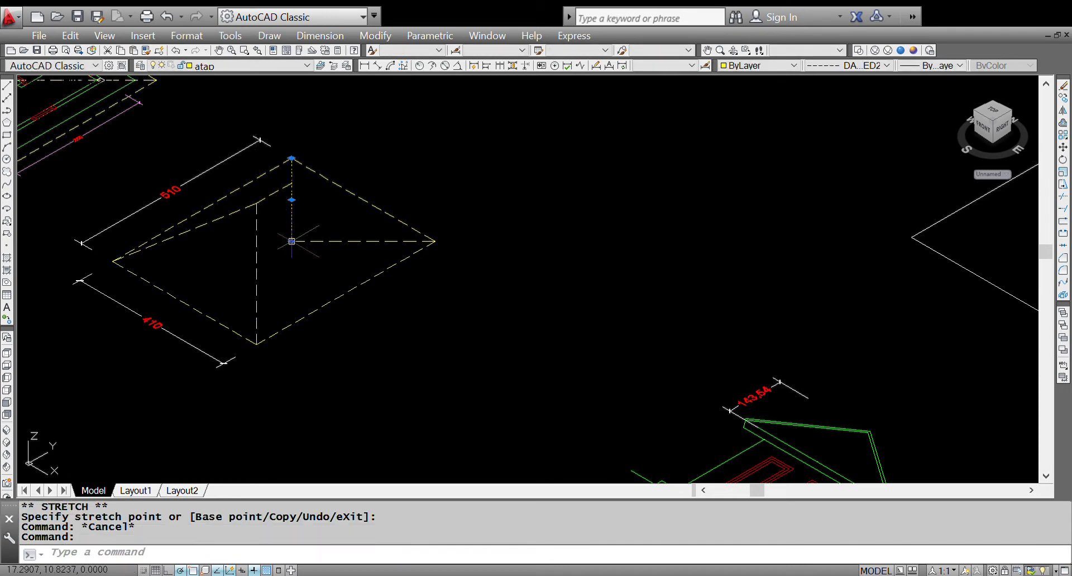
click(292, 241)
scroll(290, 184, up, 4)
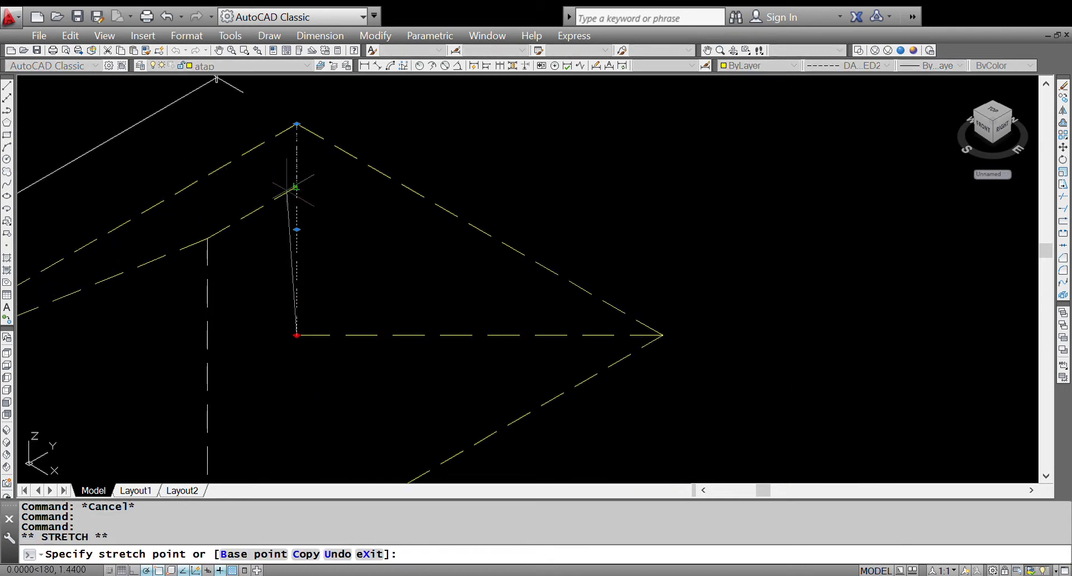
text(end)
key(Return)
click(295, 187)
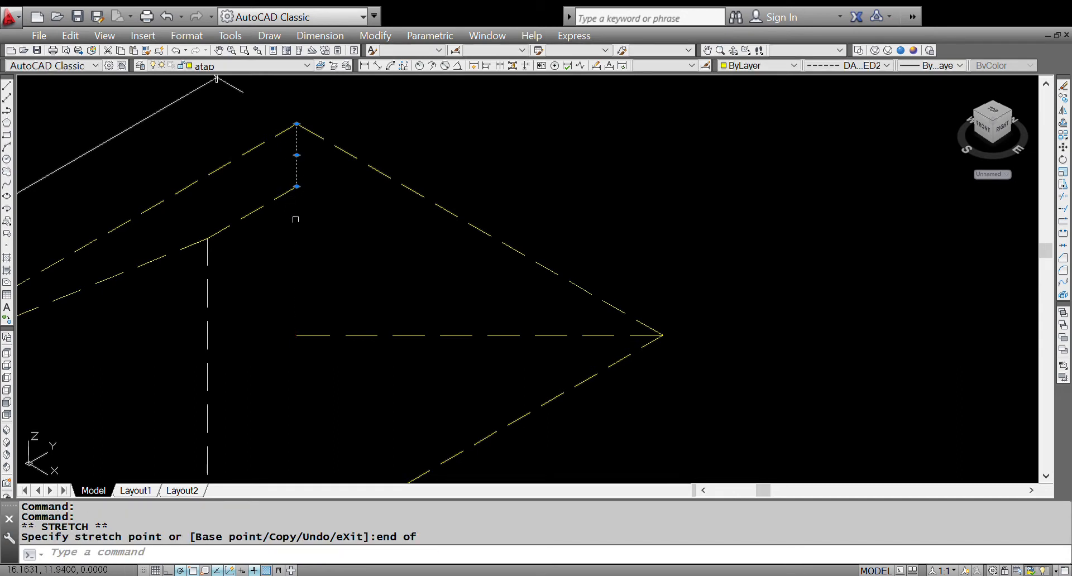
key(Escape)
click(297, 335)
click(297, 335)
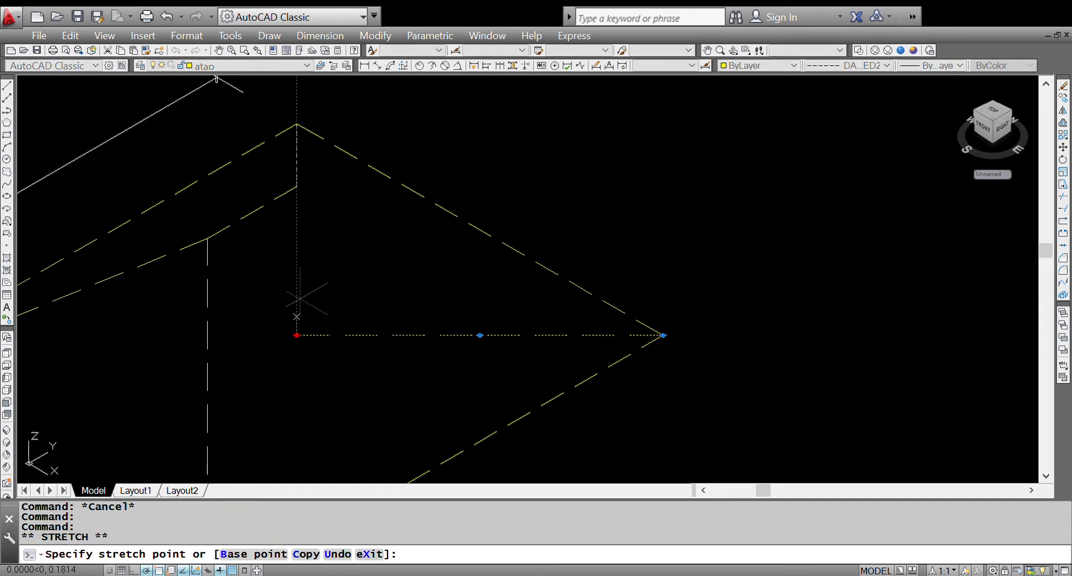
scroll(296, 186, down, 6)
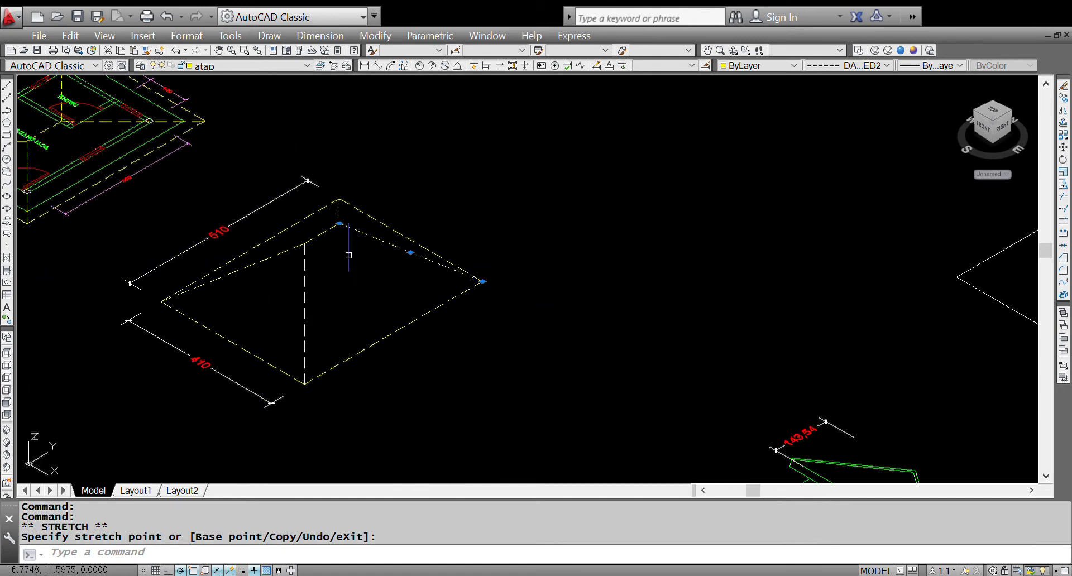
key(Escape)
Align a three-point UCS to the long east roof slope, with origin at the southeast eaves corner and X axis toward the front ridge end
scroll(261, 312, up, 2)
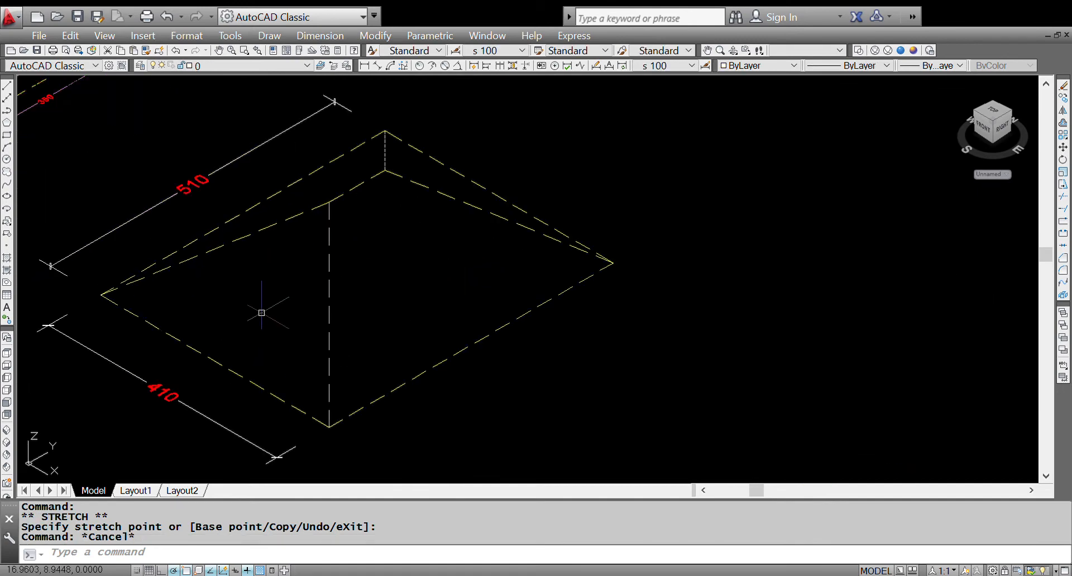
text(ucs3p)
key(Return)
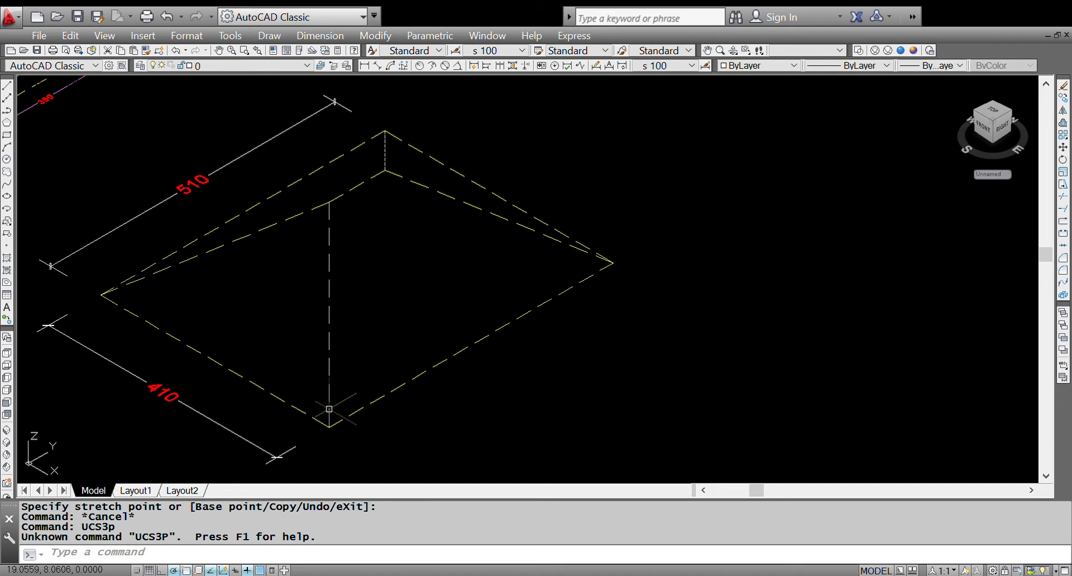
text(ucs)
key(Return)
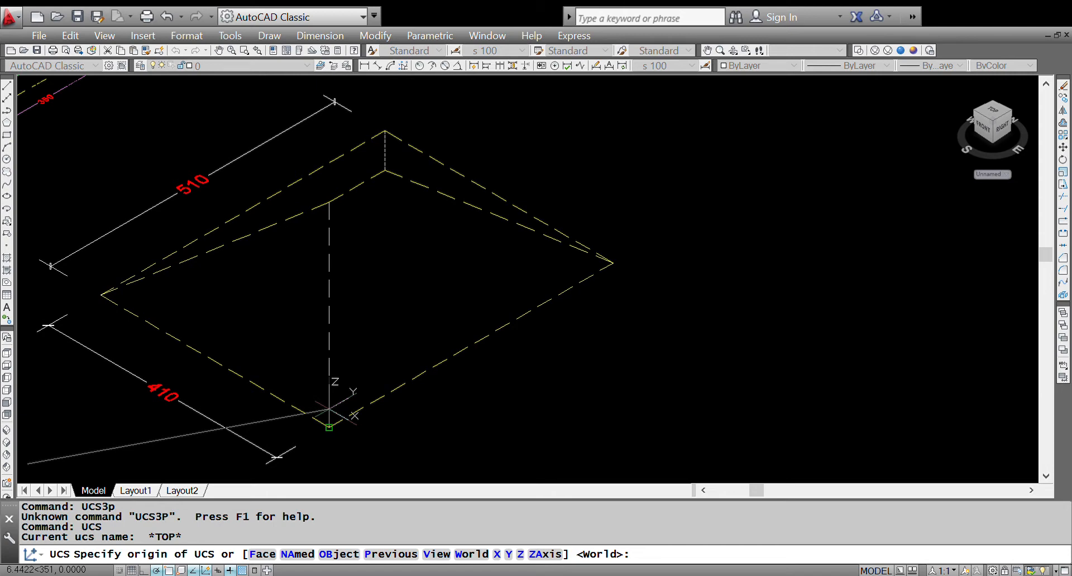
text(3p)
key(Return)
click(329, 428)
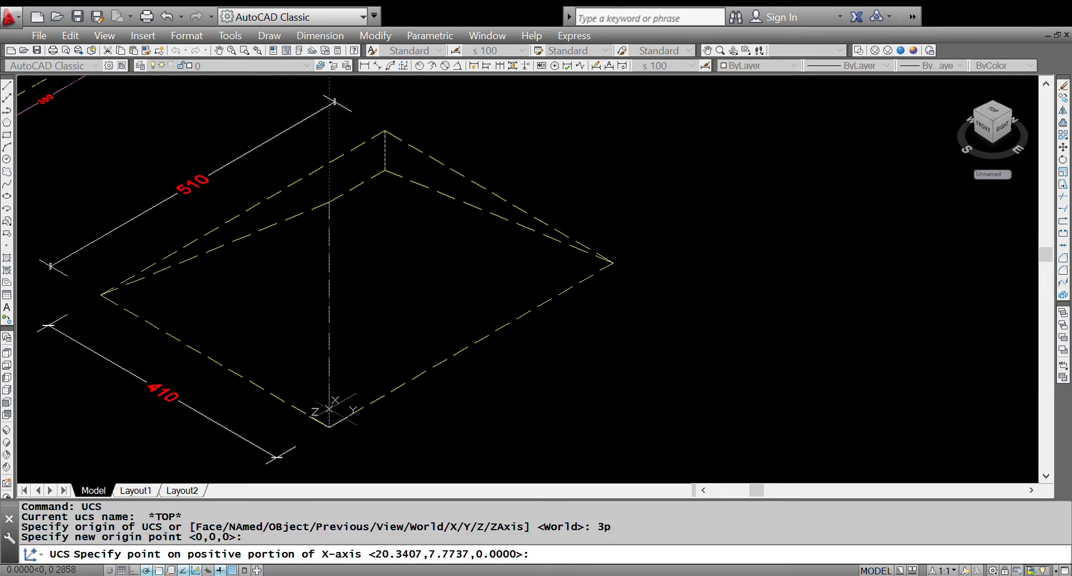
click(330, 202)
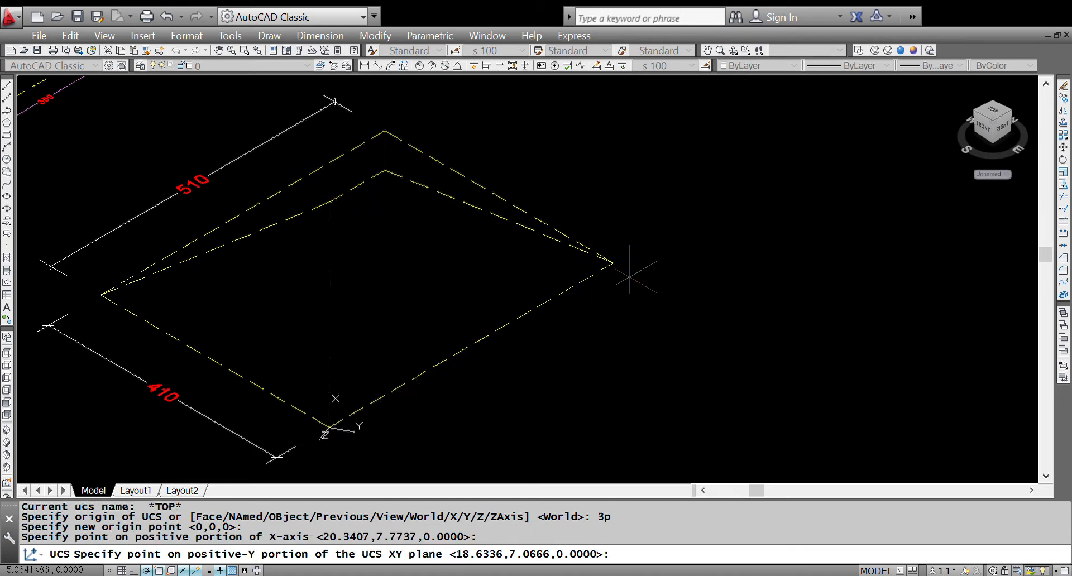
click(613, 263)
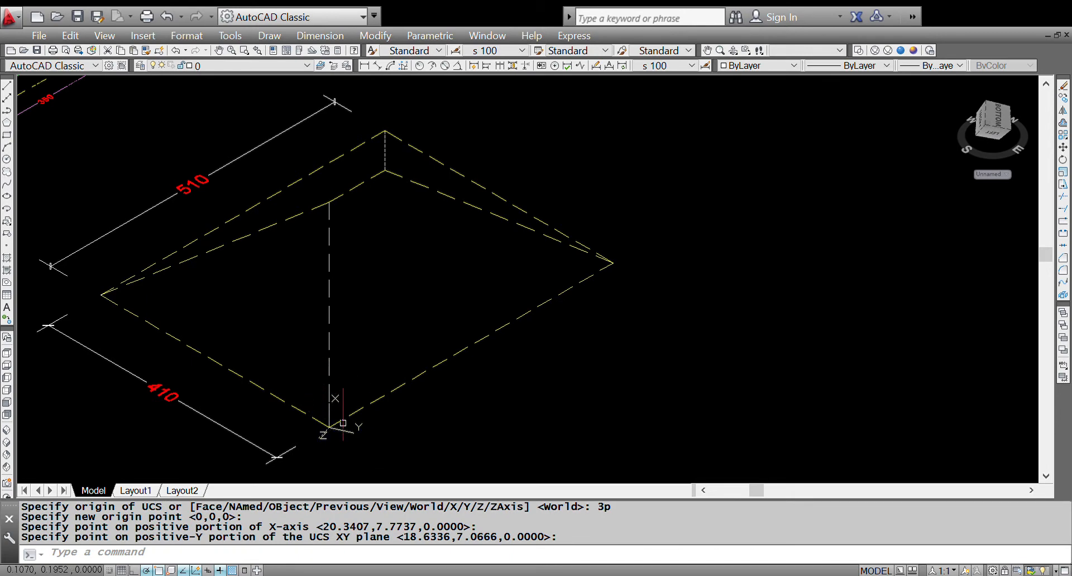
Trace the trapezoidal east roof slope with a polyline through its two eaves corners and both ridge endpoints
scroll(343, 439, up, 4)
scroll(315, 397, down, 4)
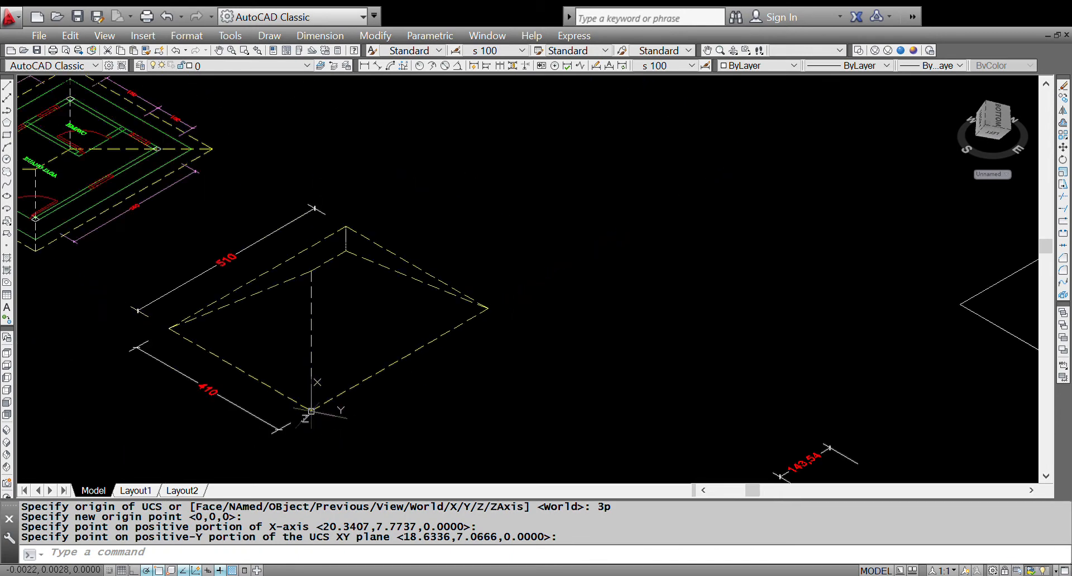
scroll(328, 391, up, 2)
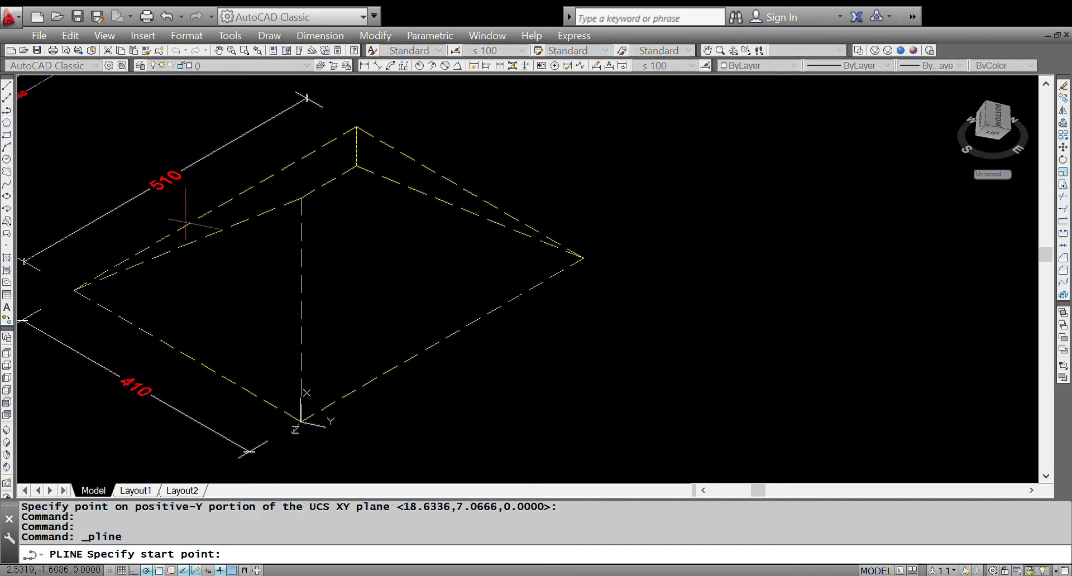
click(300, 420)
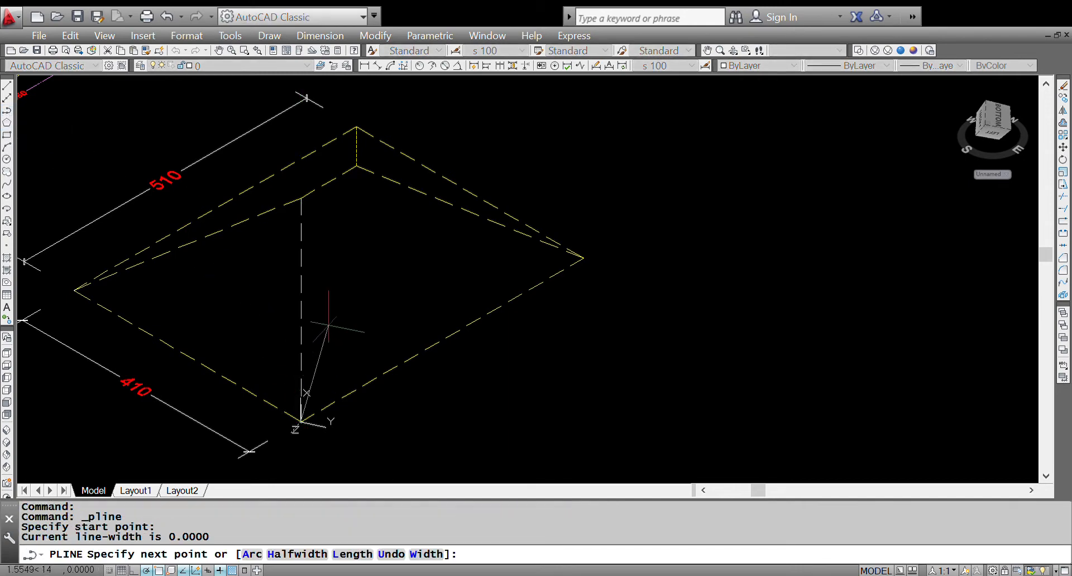
click(358, 166)
click(583, 258)
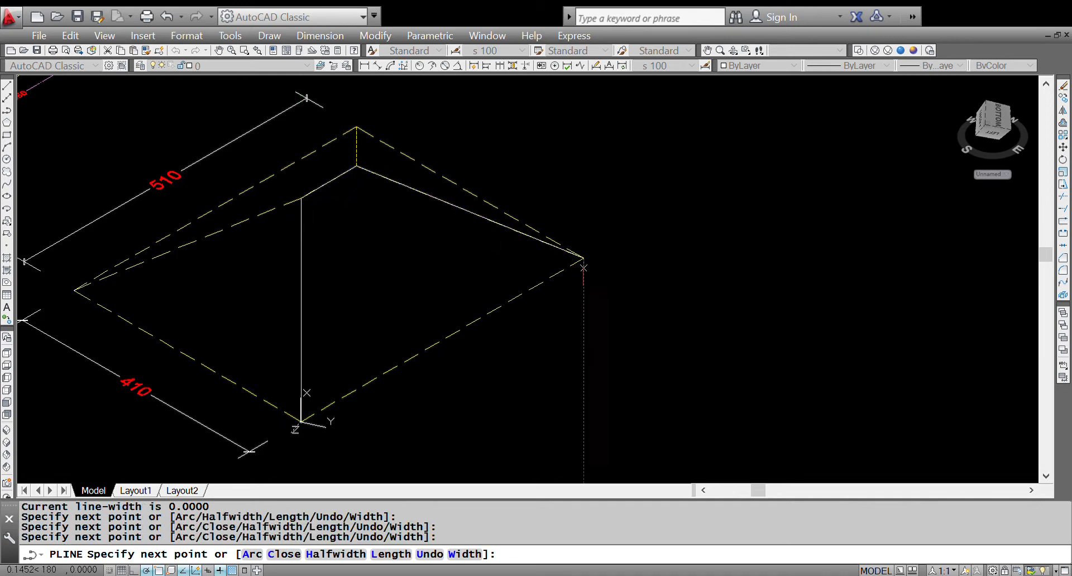
click(300, 420)
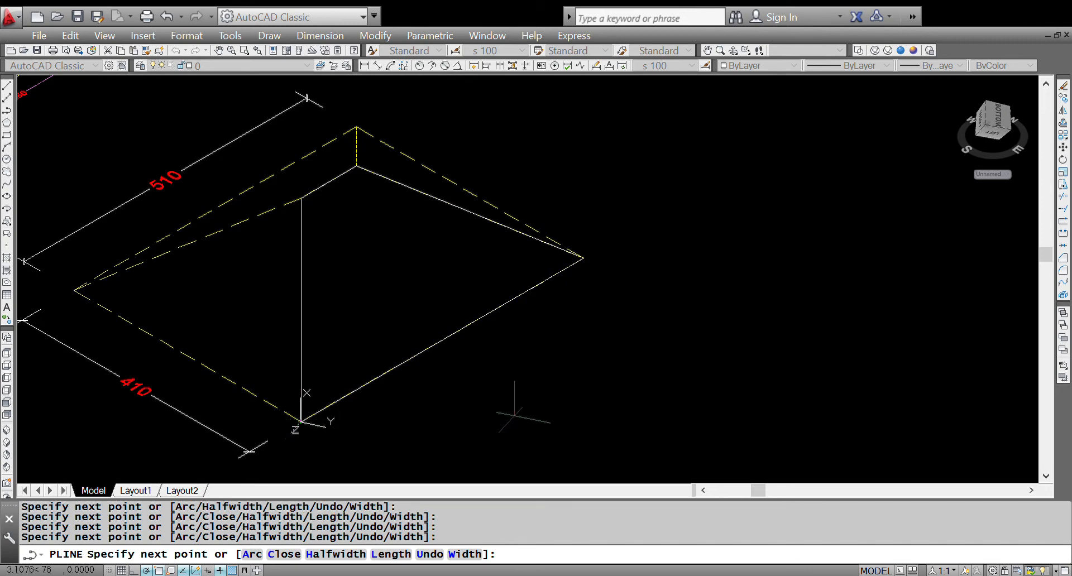
key(Return)
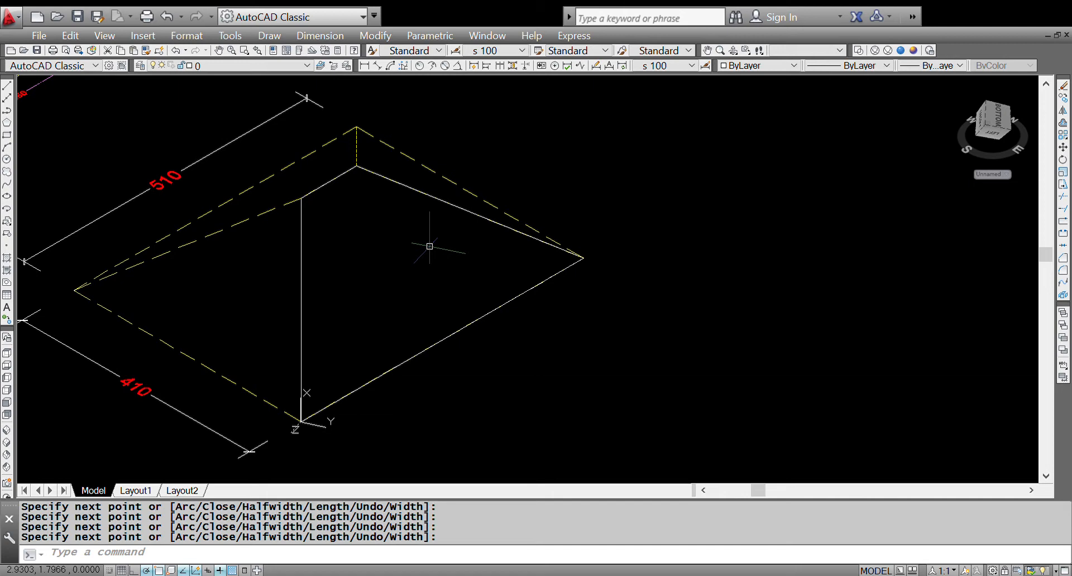
Reset the UCS to World after tracing the trapezoidal roof slope
text(u)
key(Return)
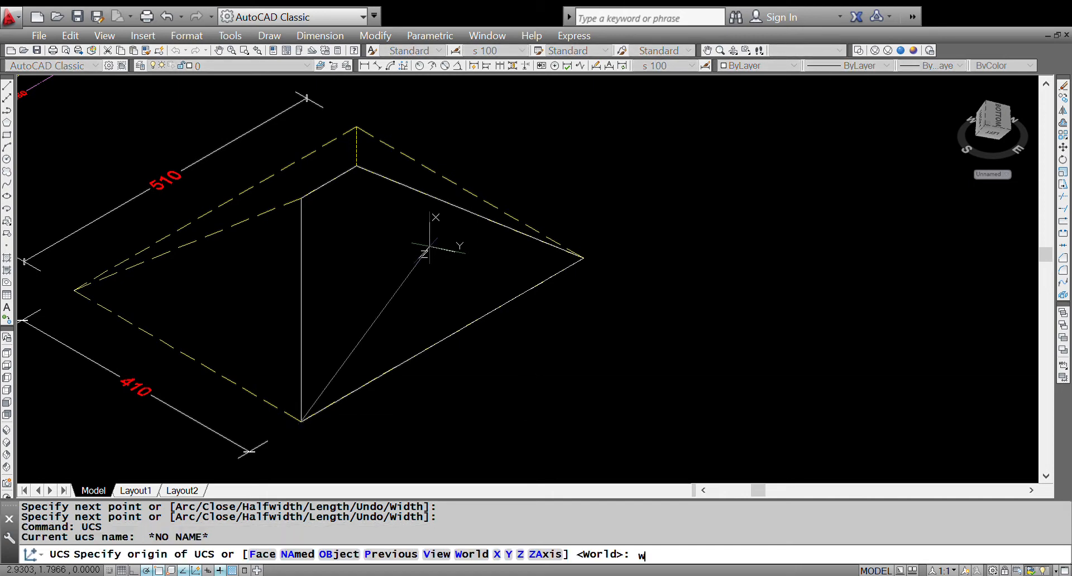
text(w)
key(Return)
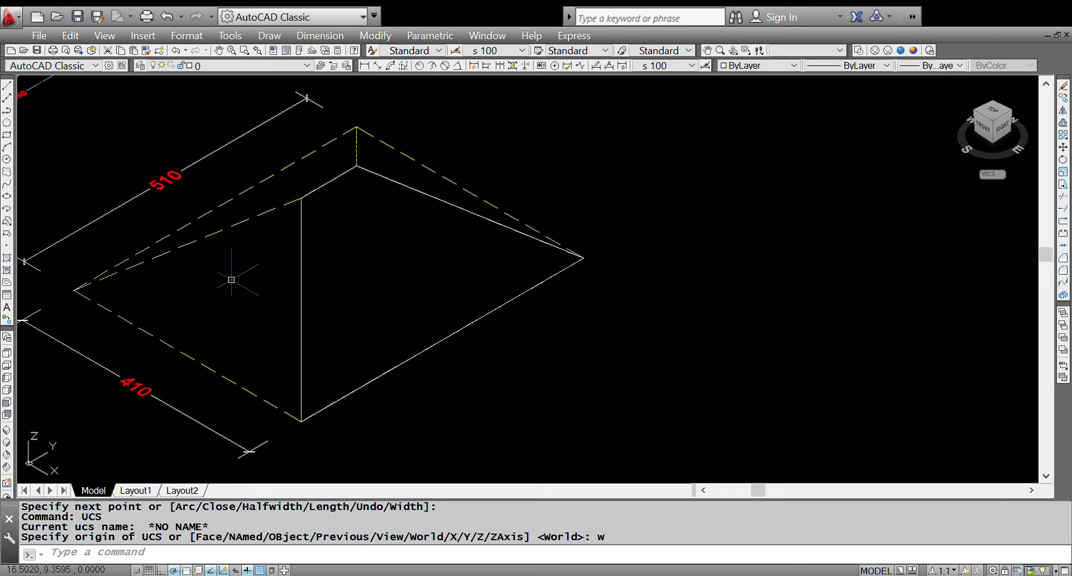
Align a three-point UCS to the triangular front slope, with origin at the southwest eaves corner and X axis toward the front ridge end
text(UCS)
key(Return)
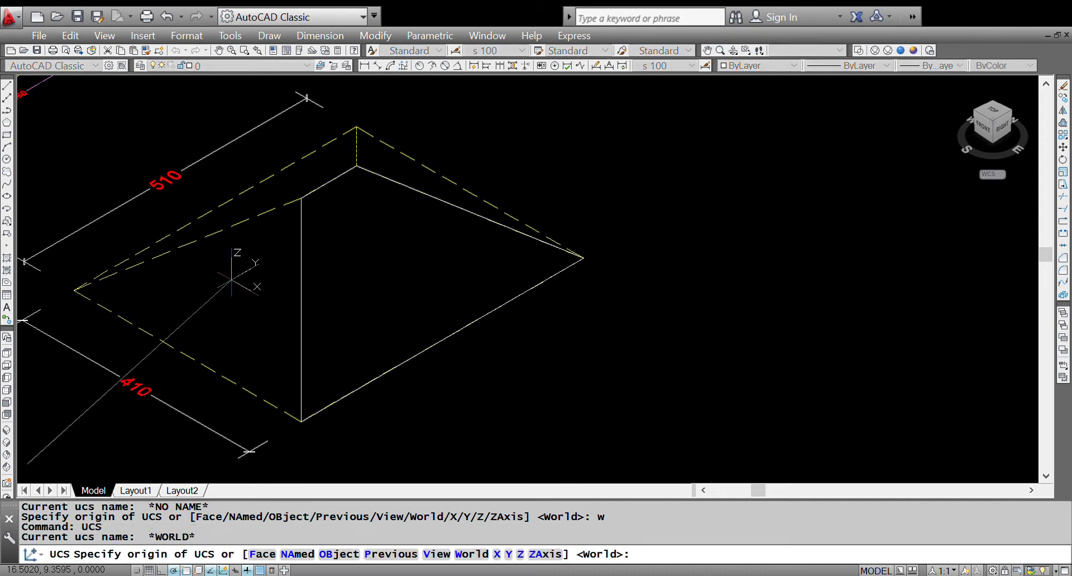
text(3p)
key(Return)
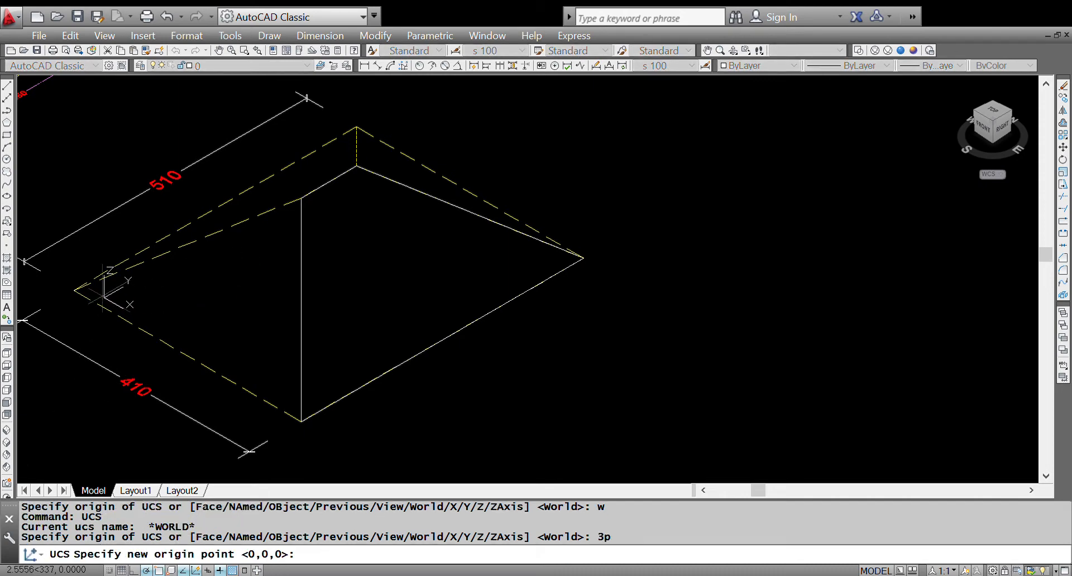
click(74, 289)
click(301, 198)
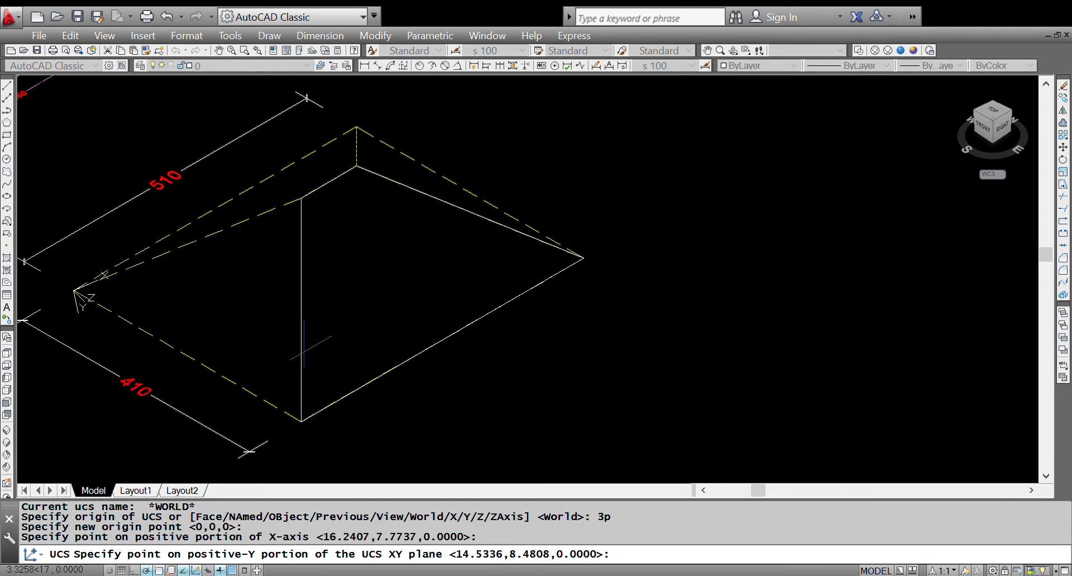
click(302, 397)
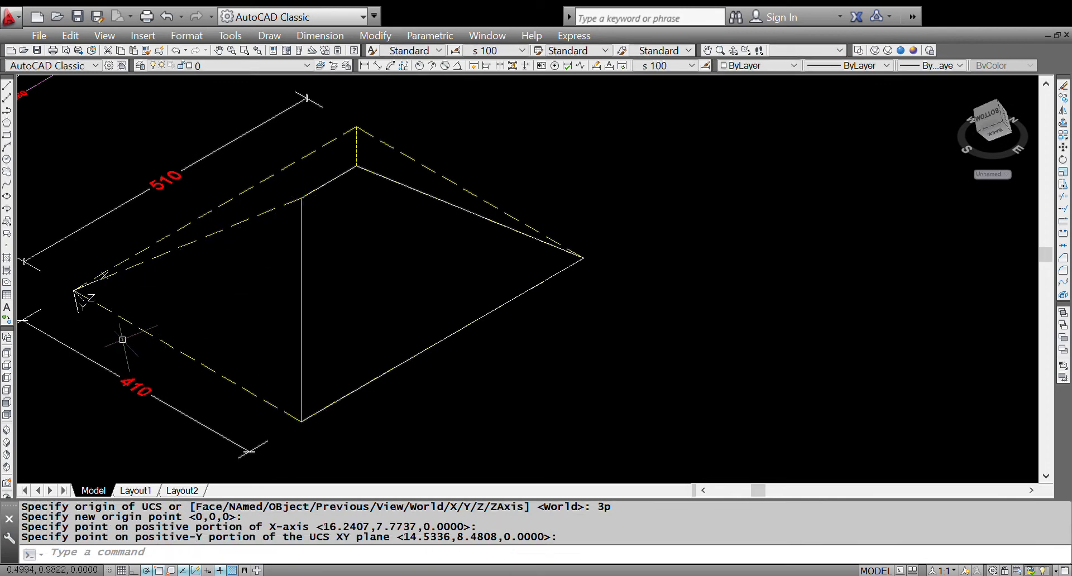
Trace the triangular front roof slope as a closed polyline through its two eaves corners and the front ridge endpoint
text(pl)
key(Return)
click(74, 289)
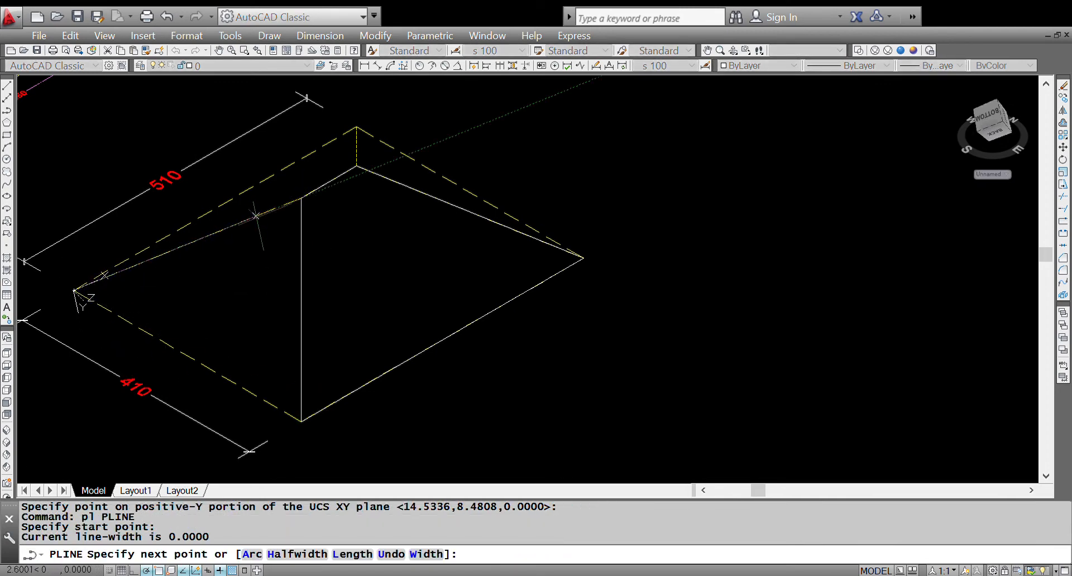
click(301, 199)
click(300, 420)
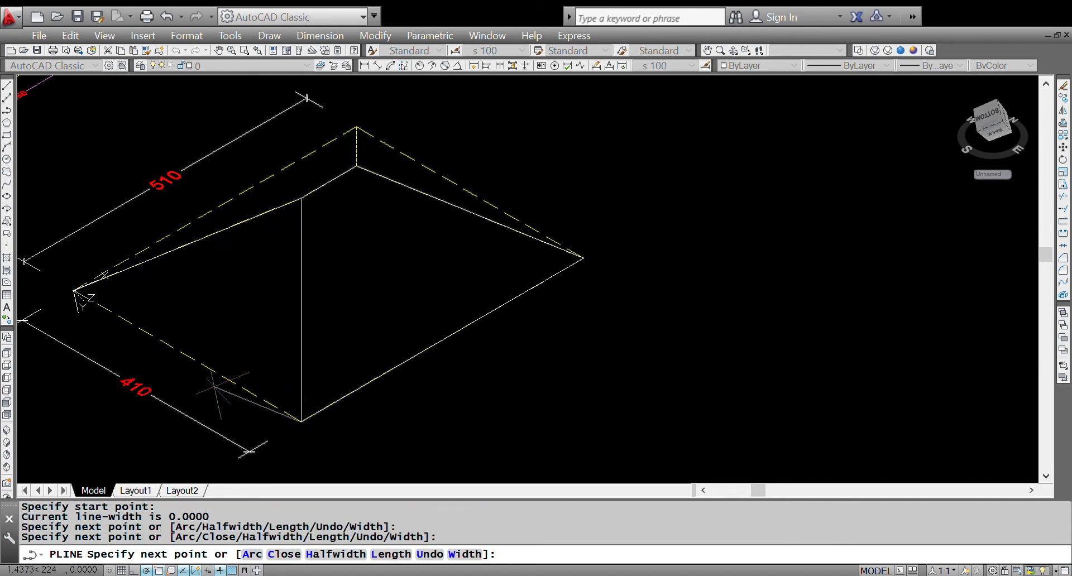
key(Return)
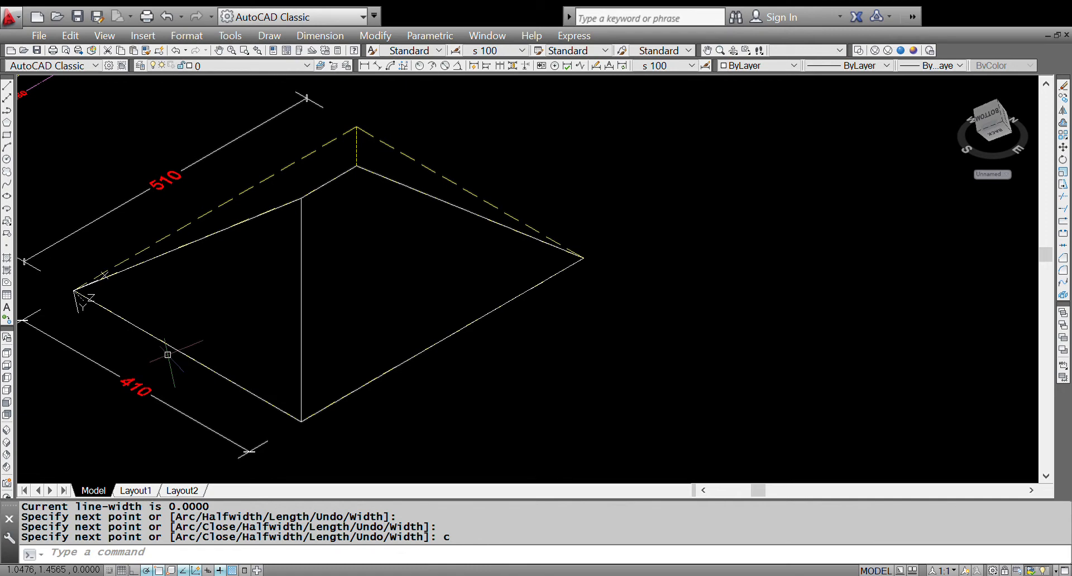
Return the UCS to World with the triangular front slope traced
text(u)
key(Return)
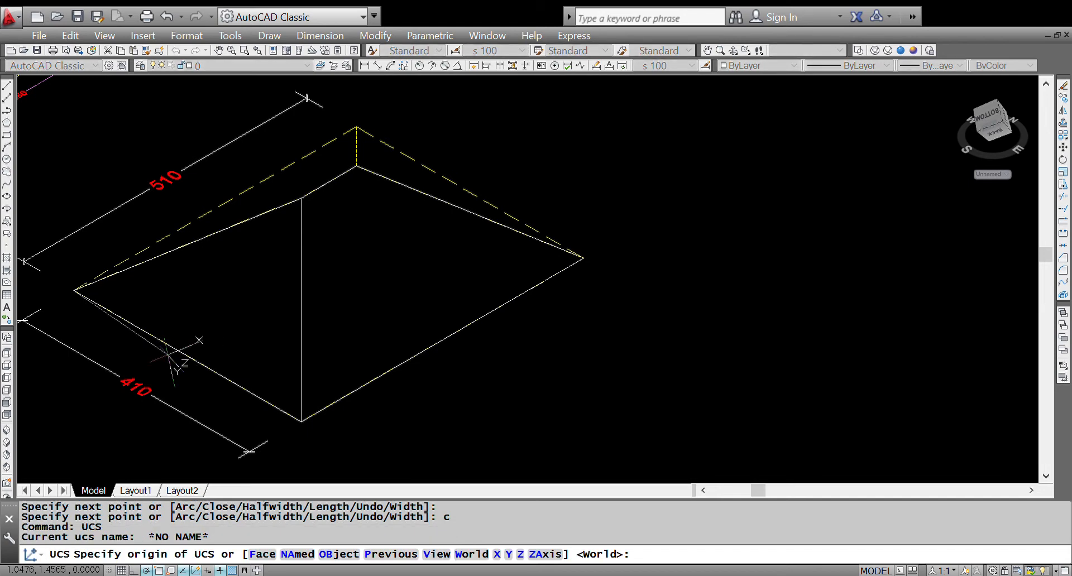
key(Return)
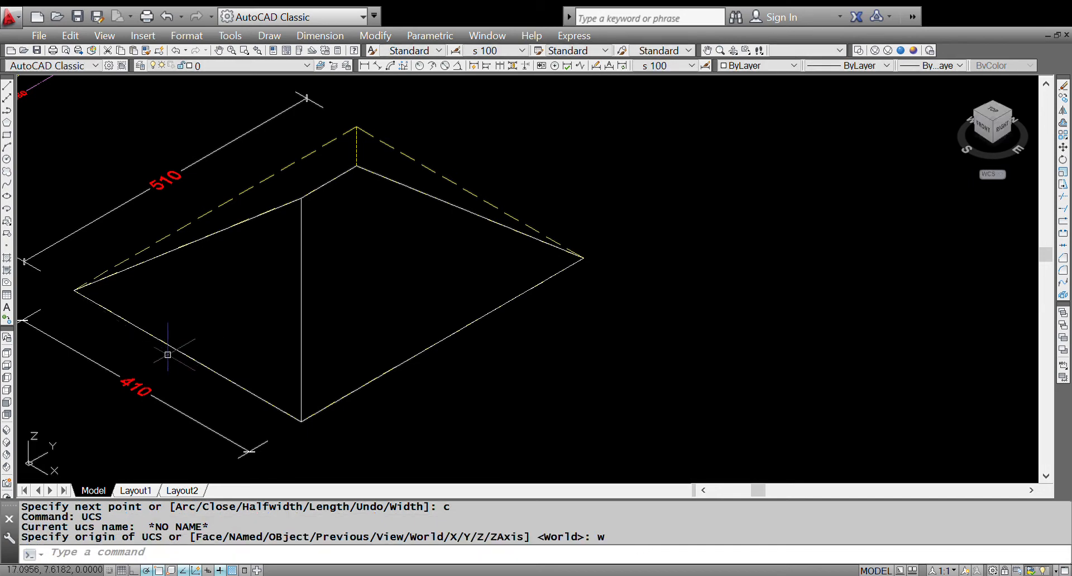
Mirror the trapezoidal slope polyline across the roof's centreline along the ridge, from the front eaves midpoint, keeping the original
text(MI)
key(Return)
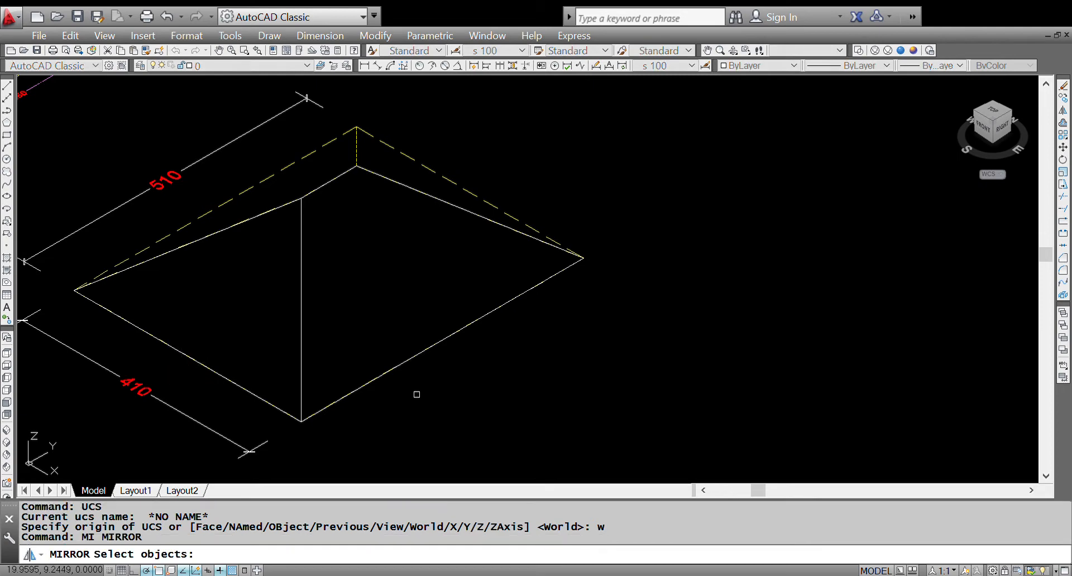
click(1063, 110)
click(465, 325)
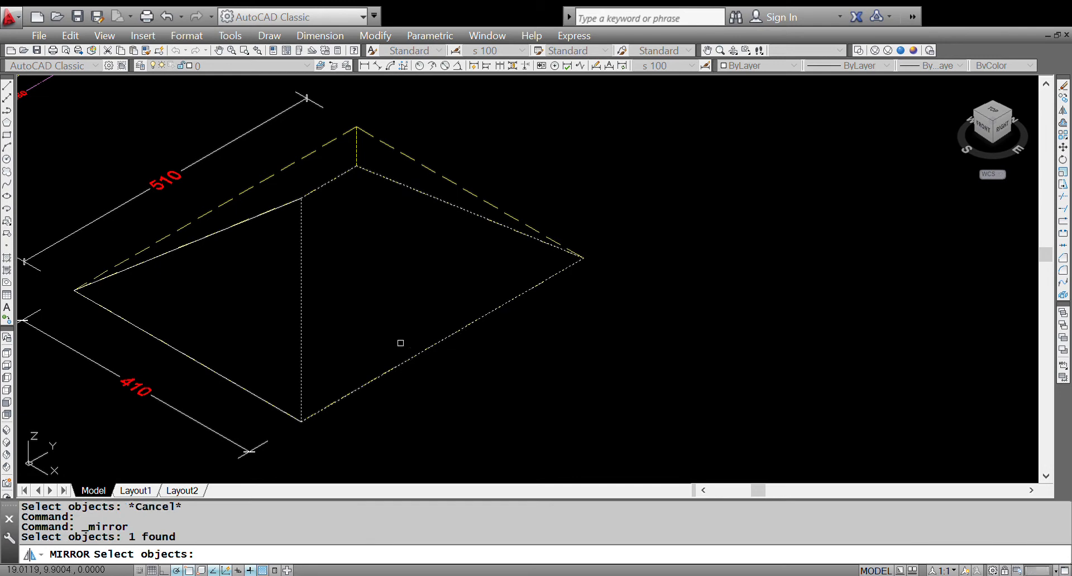
key(Return)
click(189, 357)
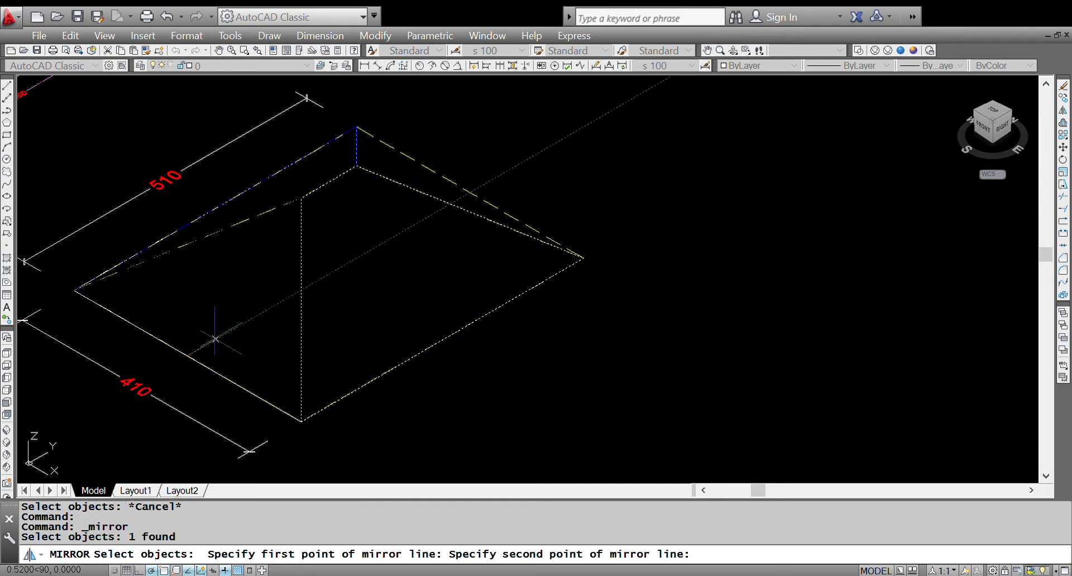
click(302, 198)
key(Return)
key(Return)
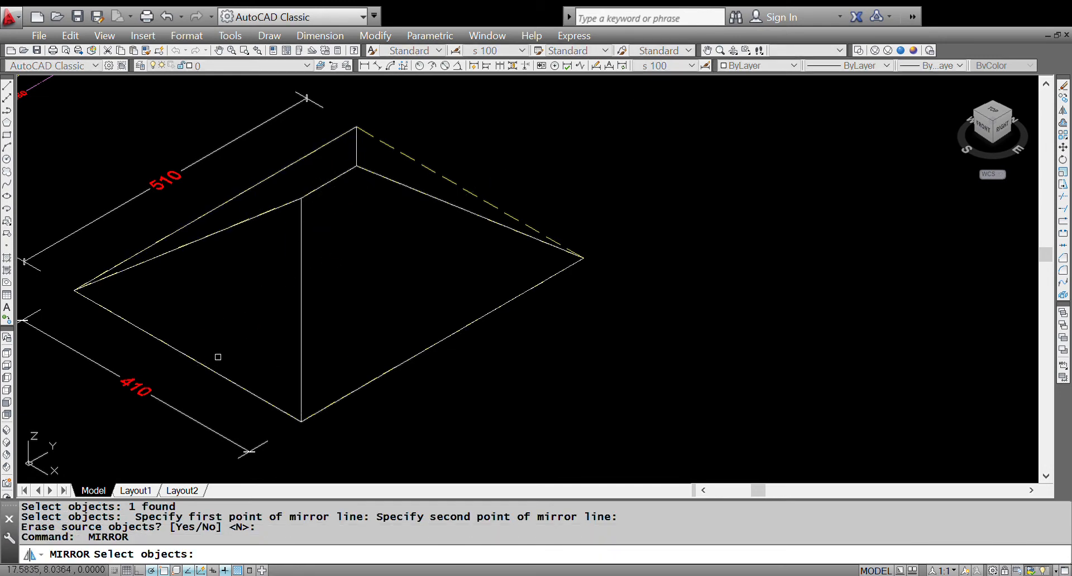
Mirror the triangular front slope polyline to the back end of the roof, about the midpoint of the east eaves, keeping the original
click(207, 367)
key(Return)
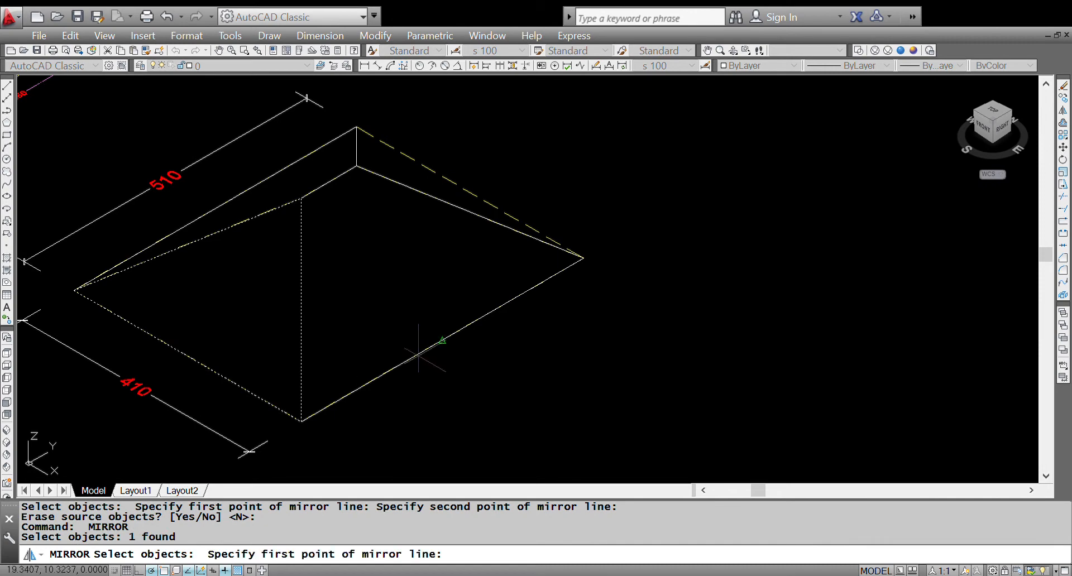
click(422, 353)
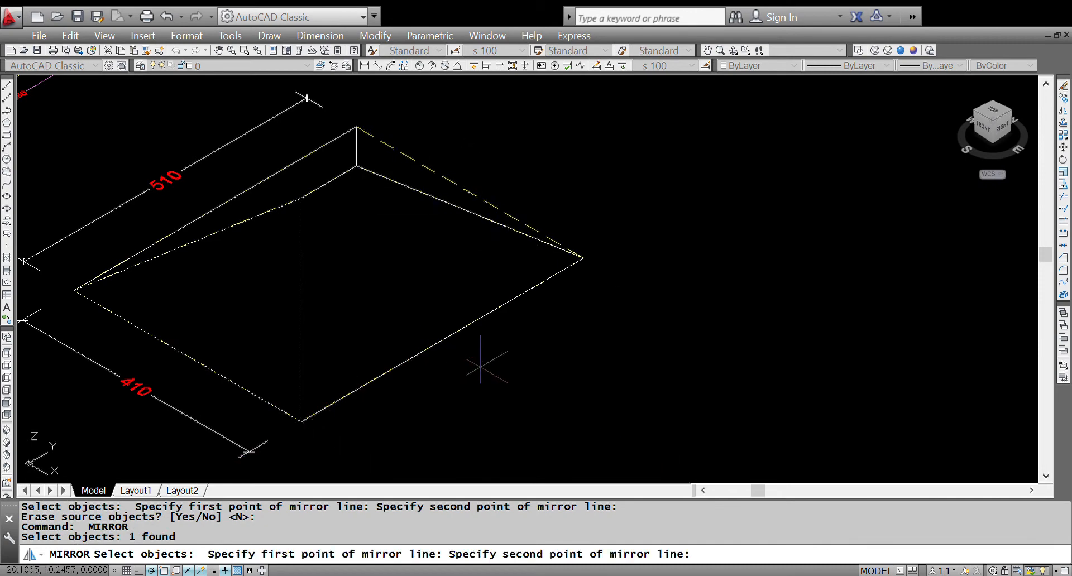
click(485, 338)
key(Return)
scroll(485, 341, down, 2)
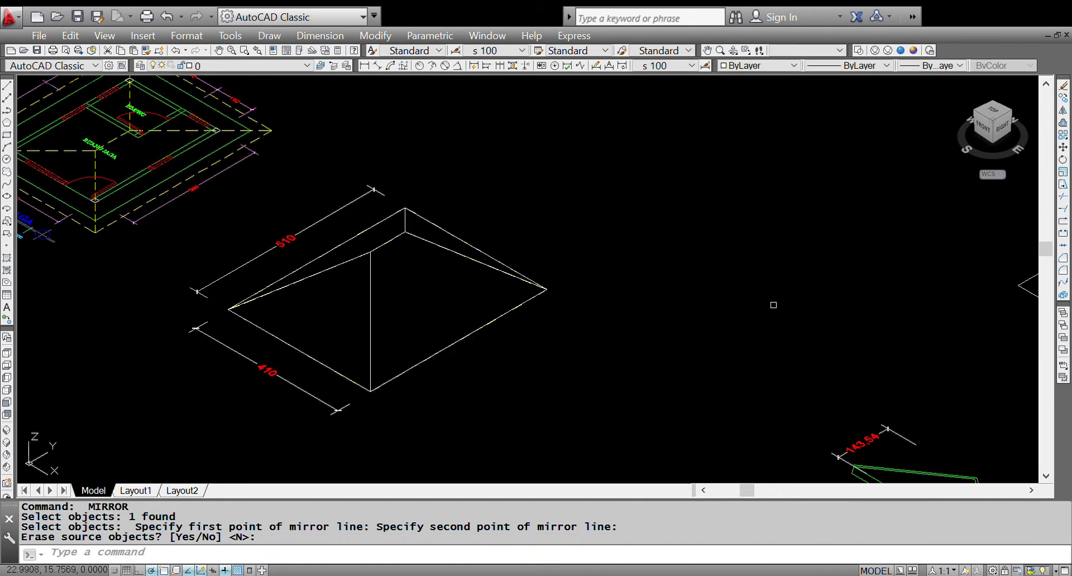
Move the four roof slope polylines together off the dashed hip roof frame, to the clear space east of it
click(1063, 147)
scroll(528, 301, up, 2)
click(528, 300)
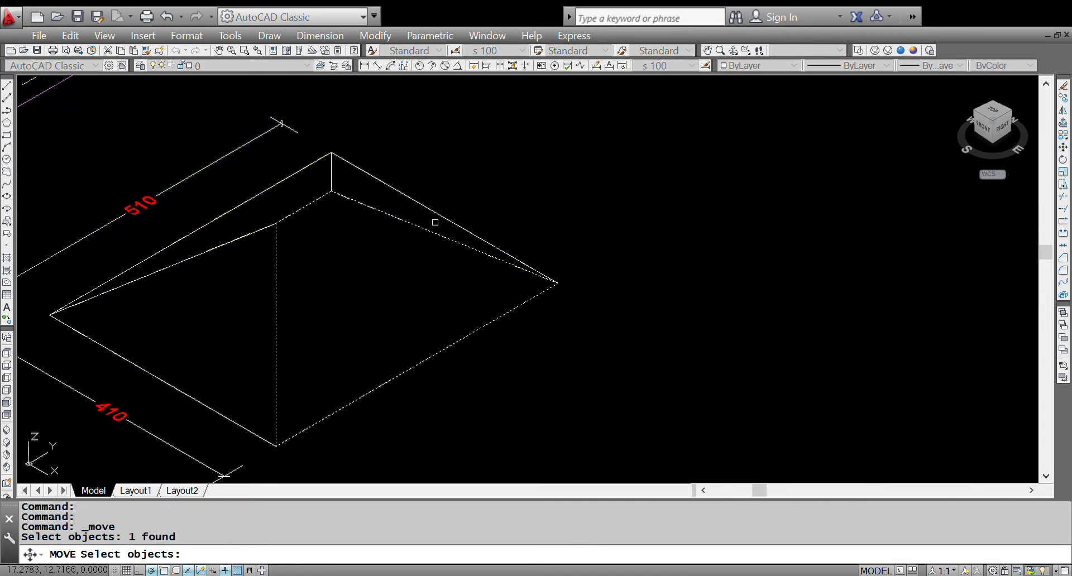
click(433, 209)
click(258, 196)
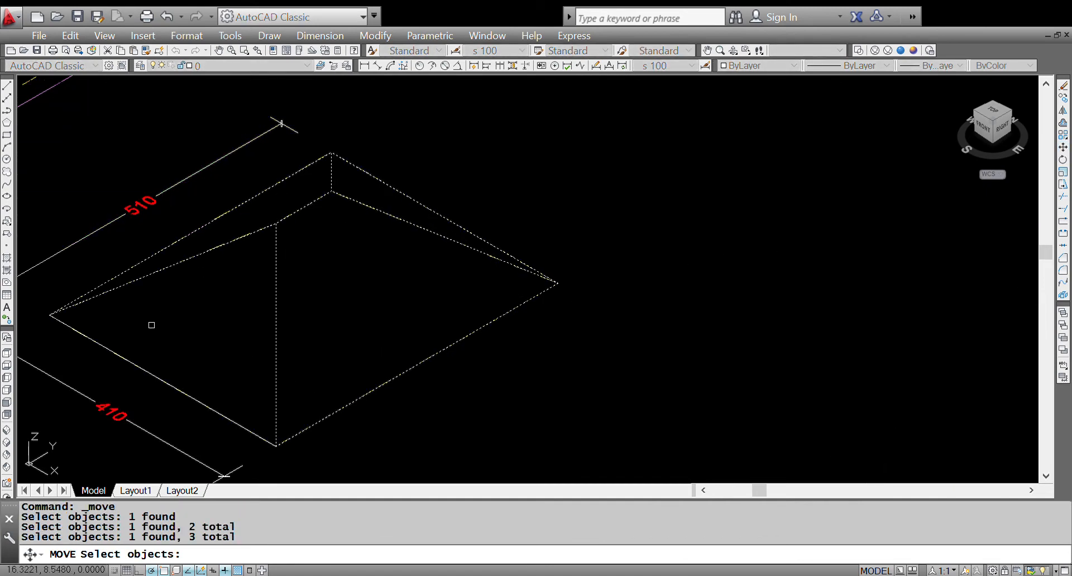
click(132, 361)
scroll(318, 309, down, 2)
click(421, 205)
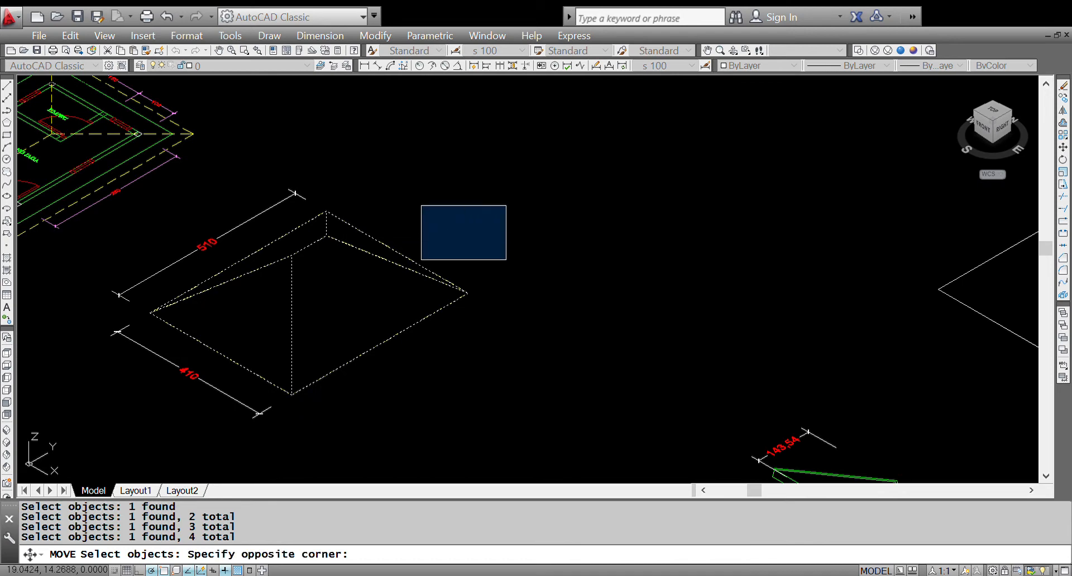
click(513, 248)
key(Return)
click(507, 248)
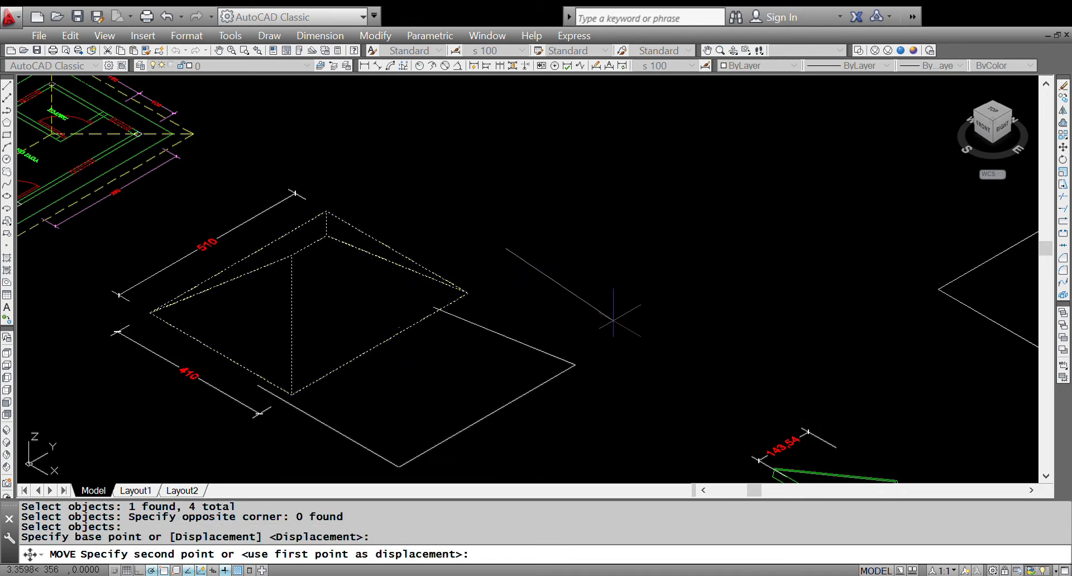
click(682, 350)
scroll(589, 295, down, 3)
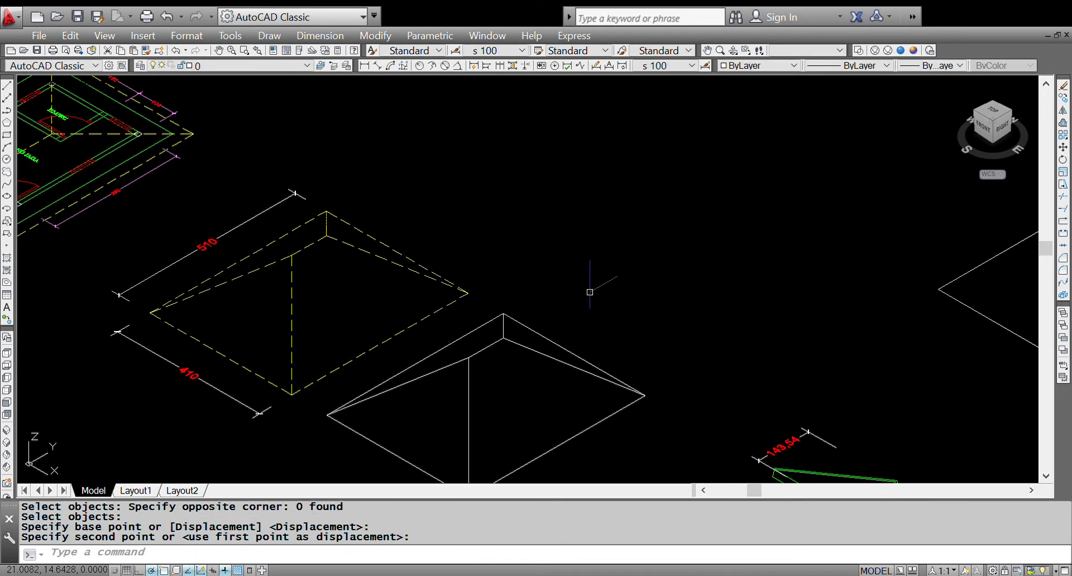
Measure the area of the east trapezoidal slope polyline with the AREA command's Object option
scroll(595, 393, up, 3)
scroll(563, 322, up, 1)
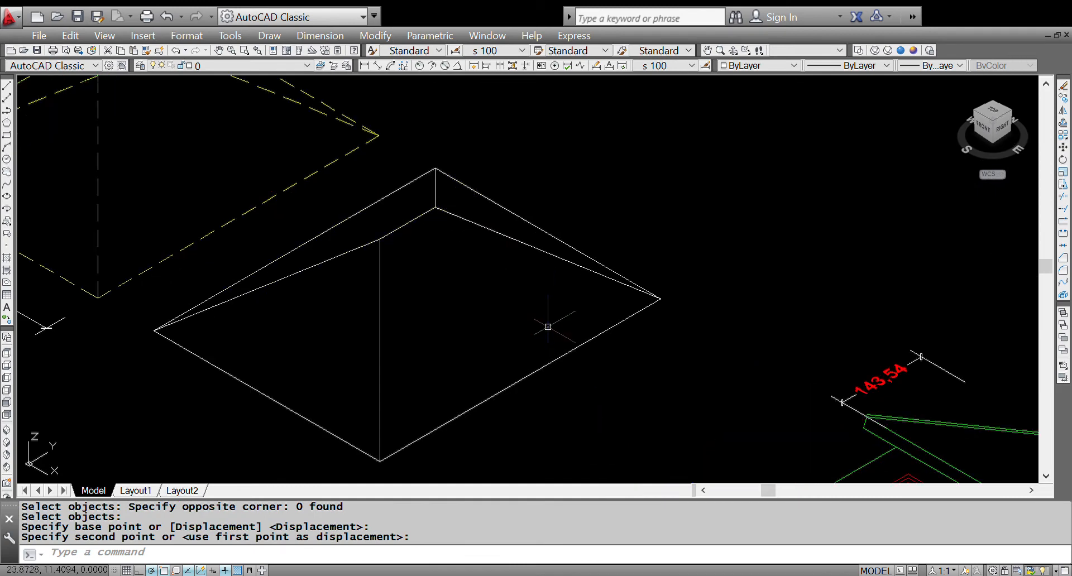
text(area)
key(Return)
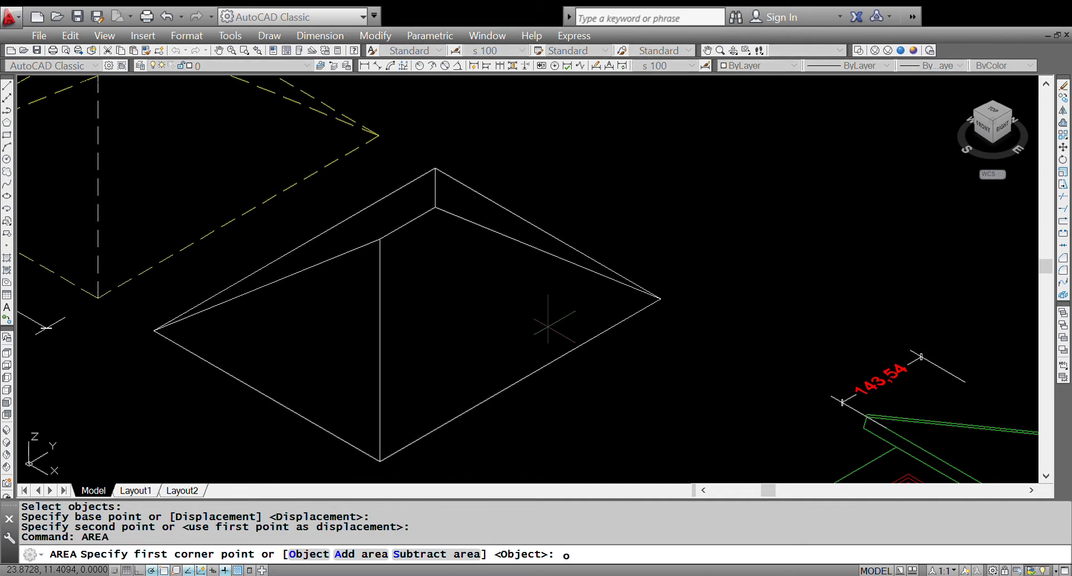
text(o)
key(Return)
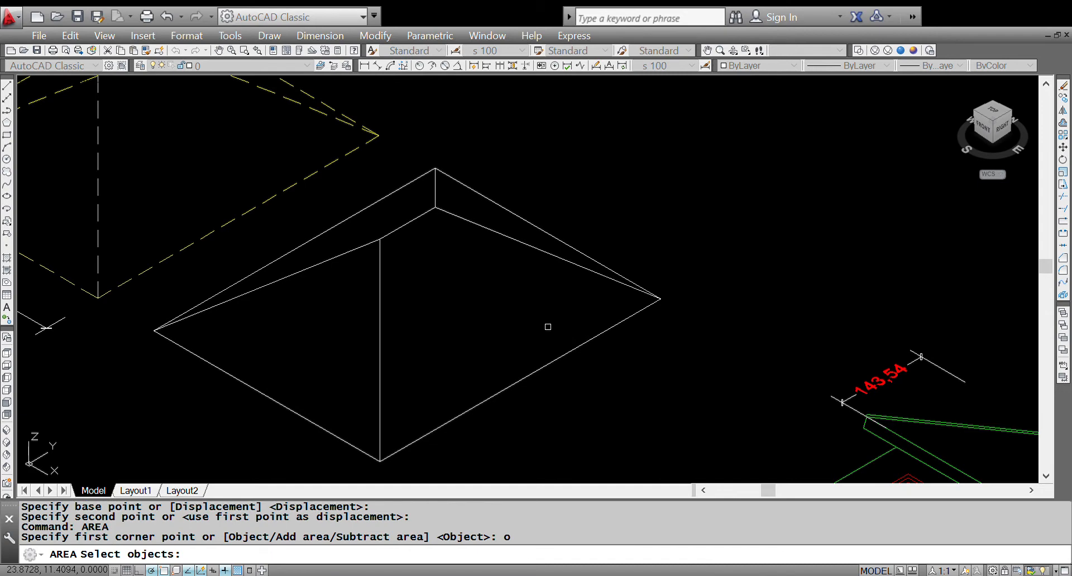
click(548, 361)
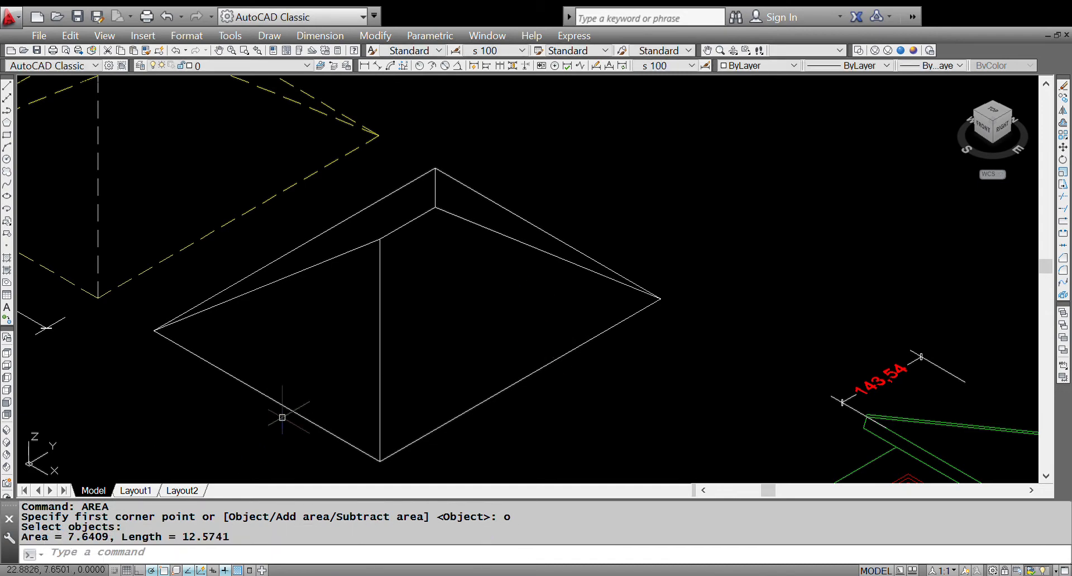
Total the area of all four roof slope polylines using AREA with the Add area and Object options
text(a)
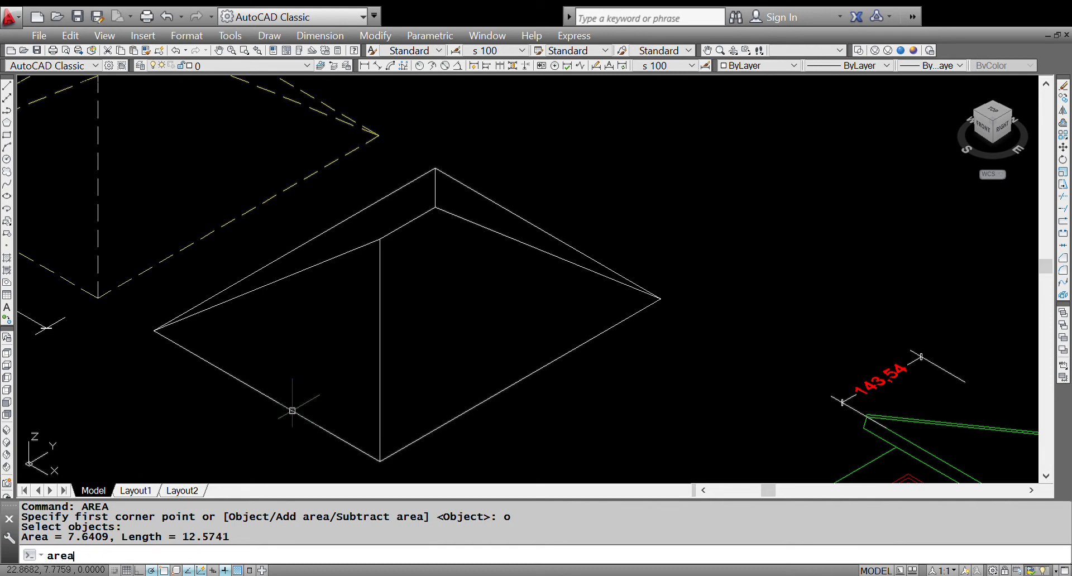
text(rea)
key(Return)
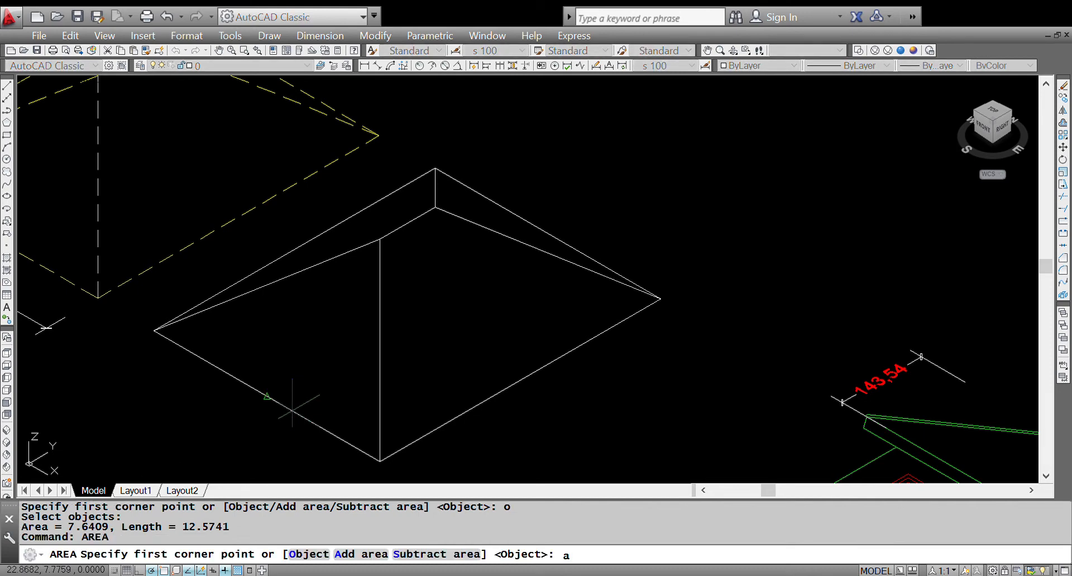
text(a)
key(Return)
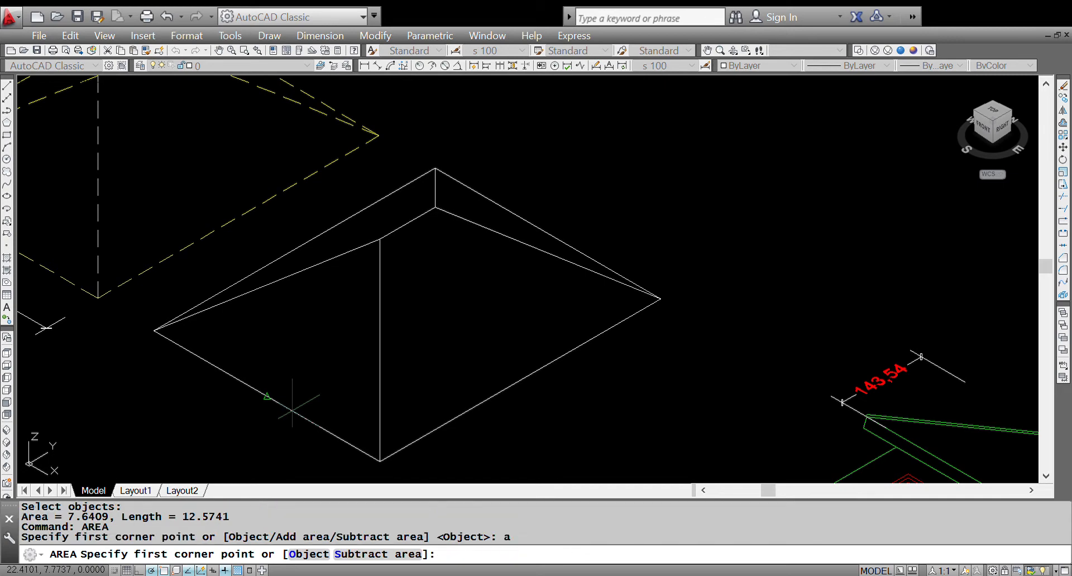
text(o)
key(Return)
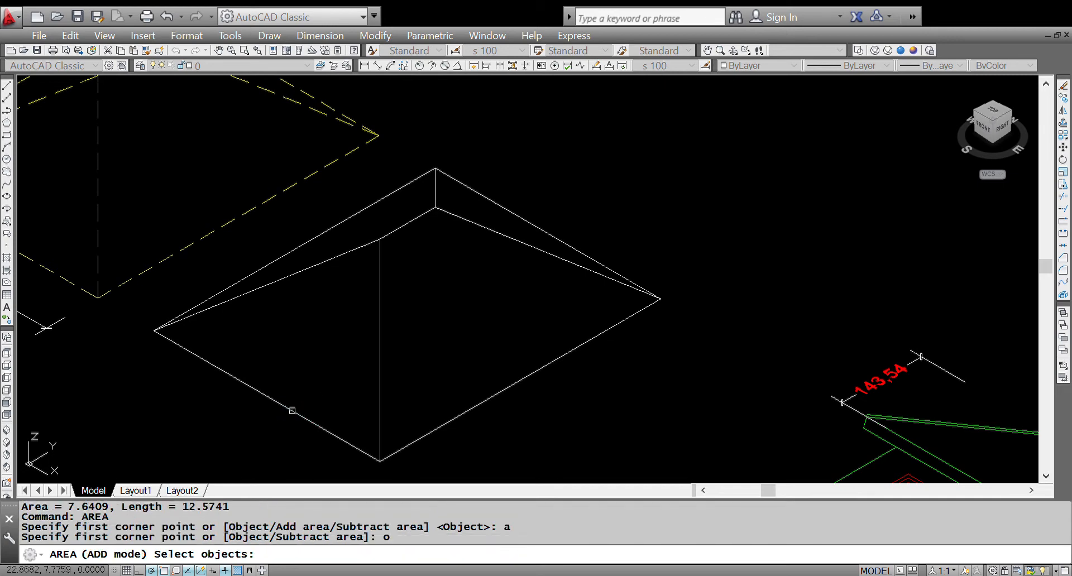
click(292, 411)
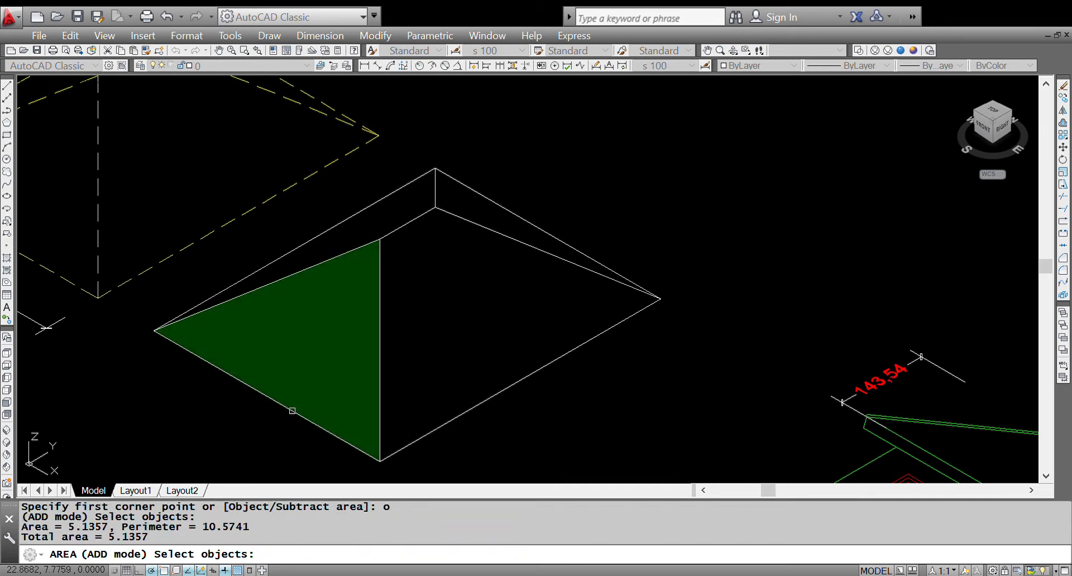
click(417, 439)
click(499, 222)
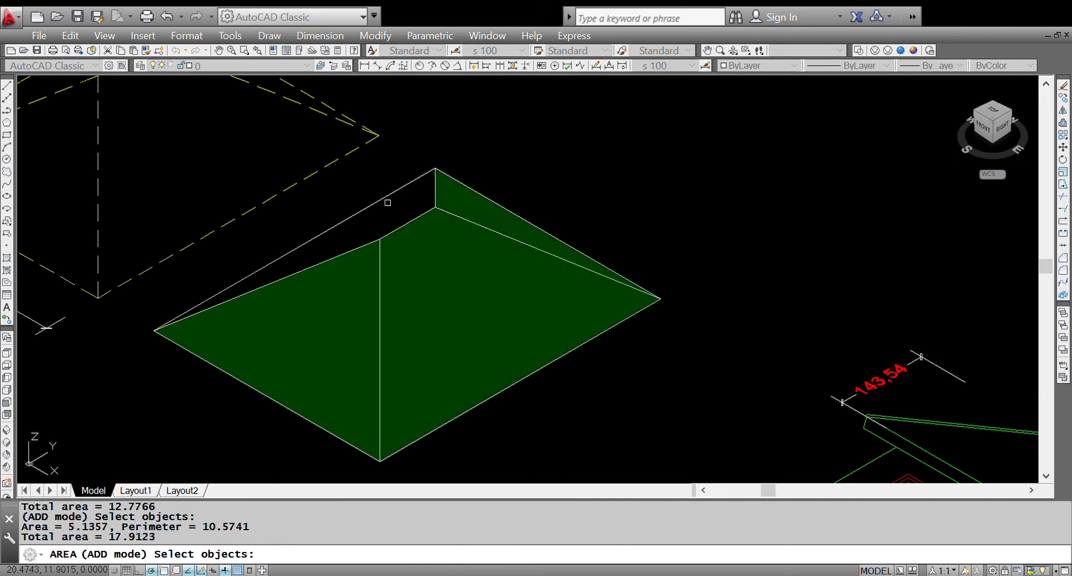
click(375, 203)
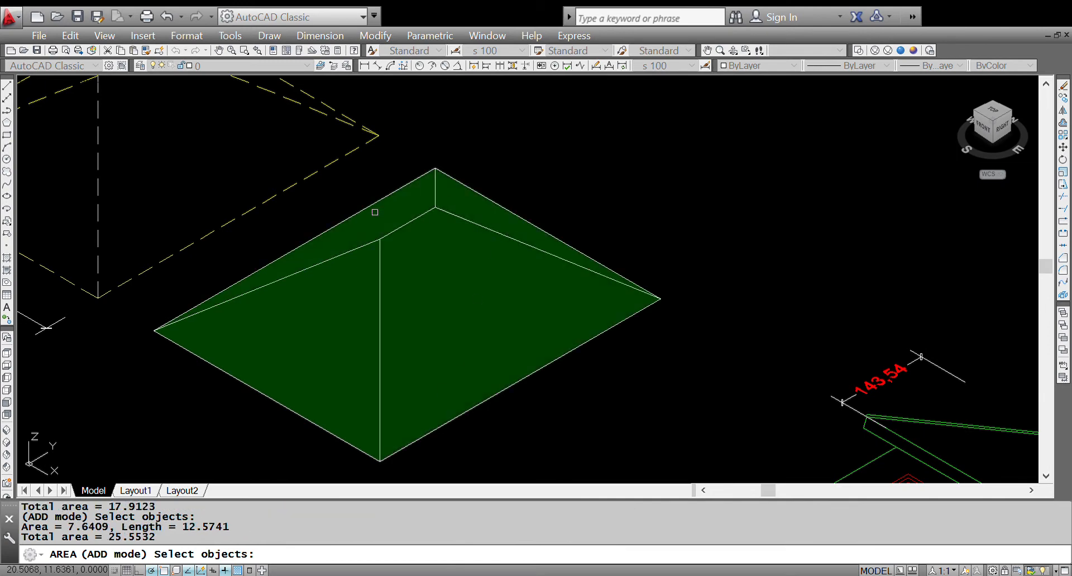
key(Return)
key(Return)
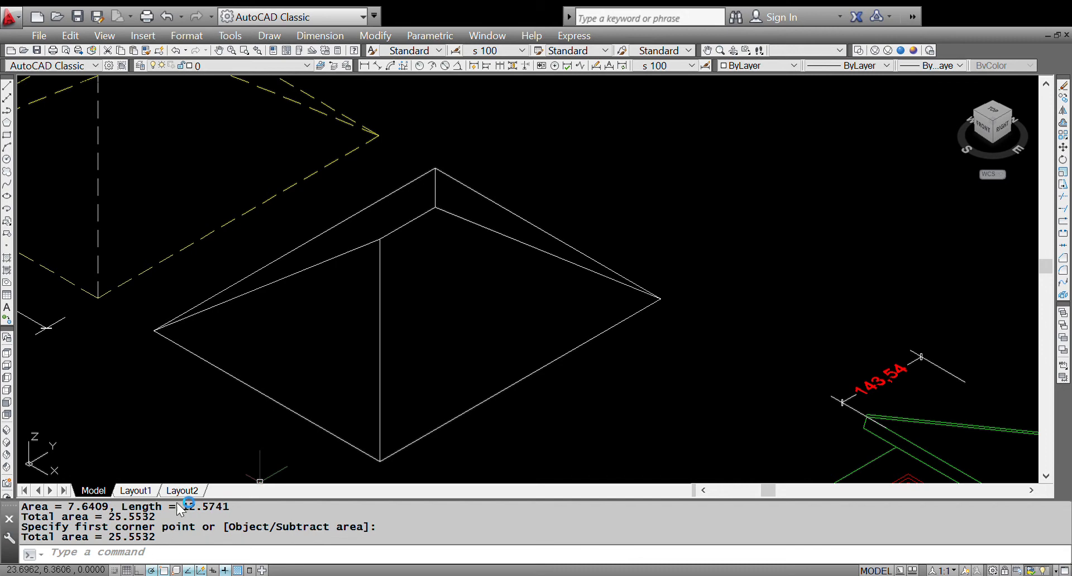
Copy the RUANG JAGA room label from the floor plan onto the dashed hip roof model
scroll(484, 353, down, 4)
scroll(483, 352, down, 3)
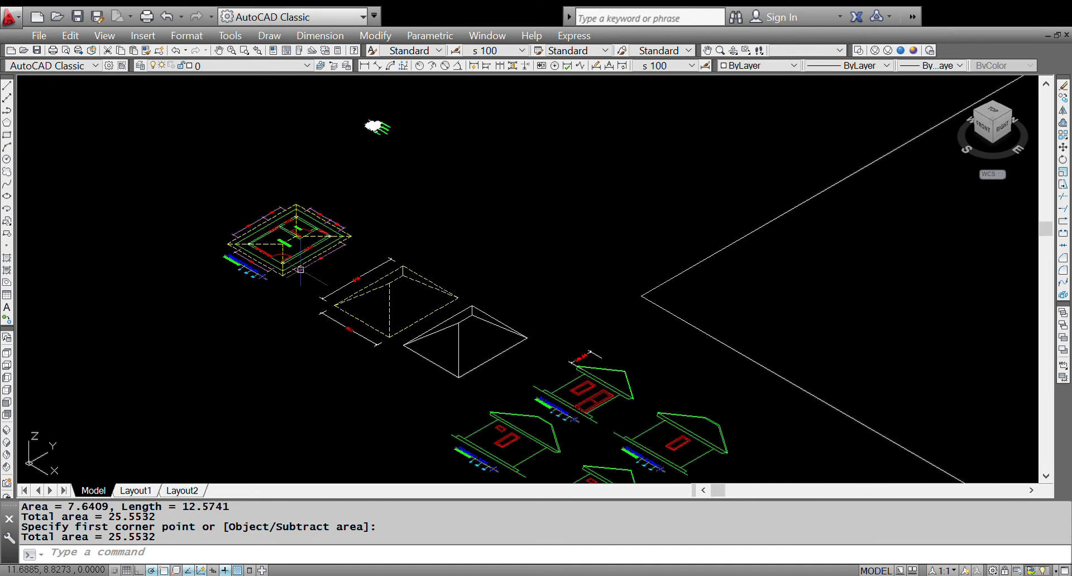
scroll(277, 239, up, 5)
text(Co)
key(Return)
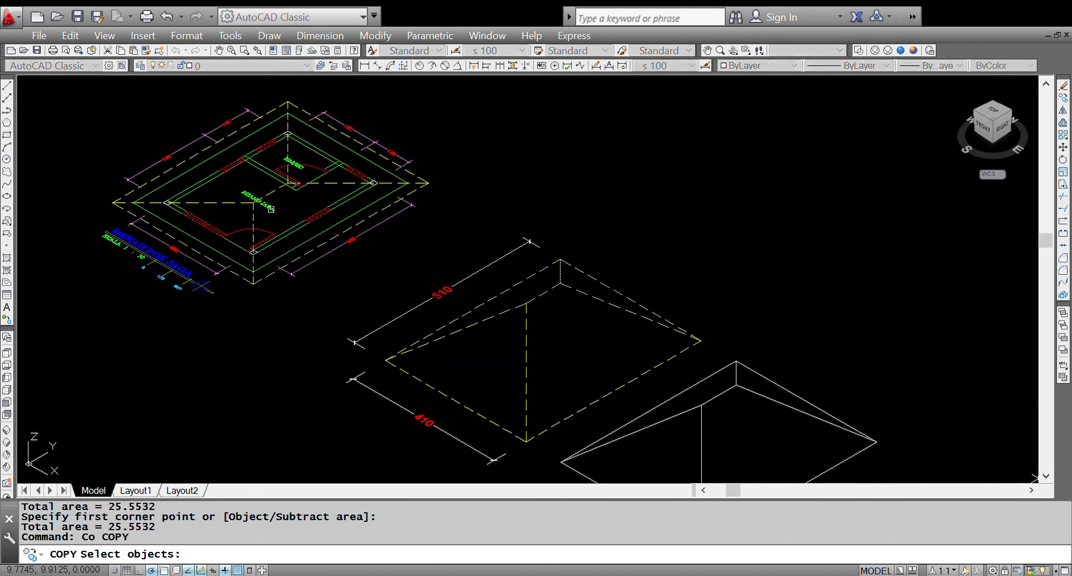
click(258, 200)
key(Return)
click(427, 144)
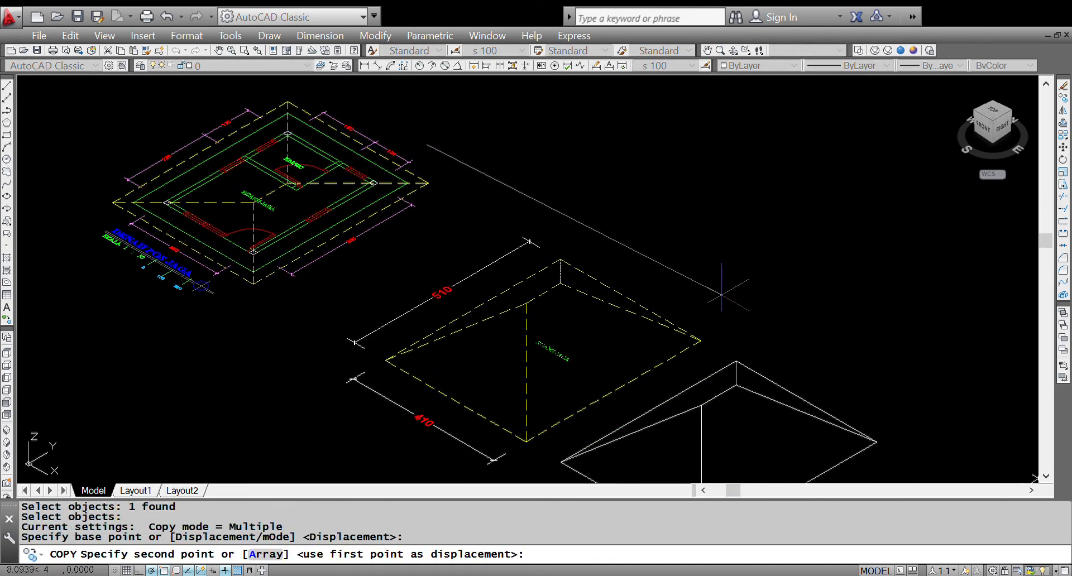
click(722, 290)
key(Return)
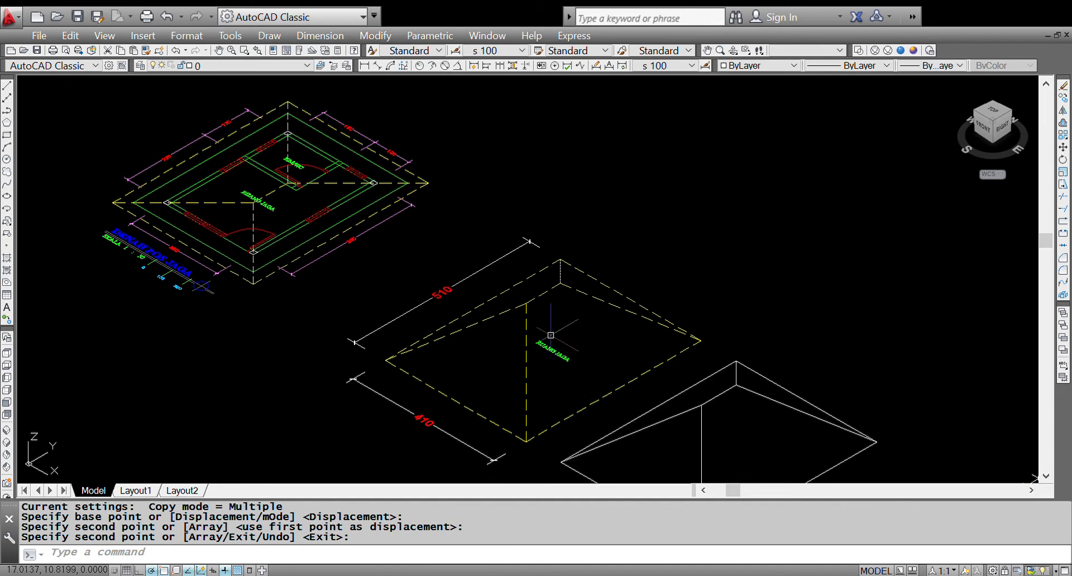
Move the copied RUANG JAGA label onto the east trapezoidal slope of the separated roof polylines
text(m)
key(Return)
click(553, 352)
key(Return)
click(622, 236)
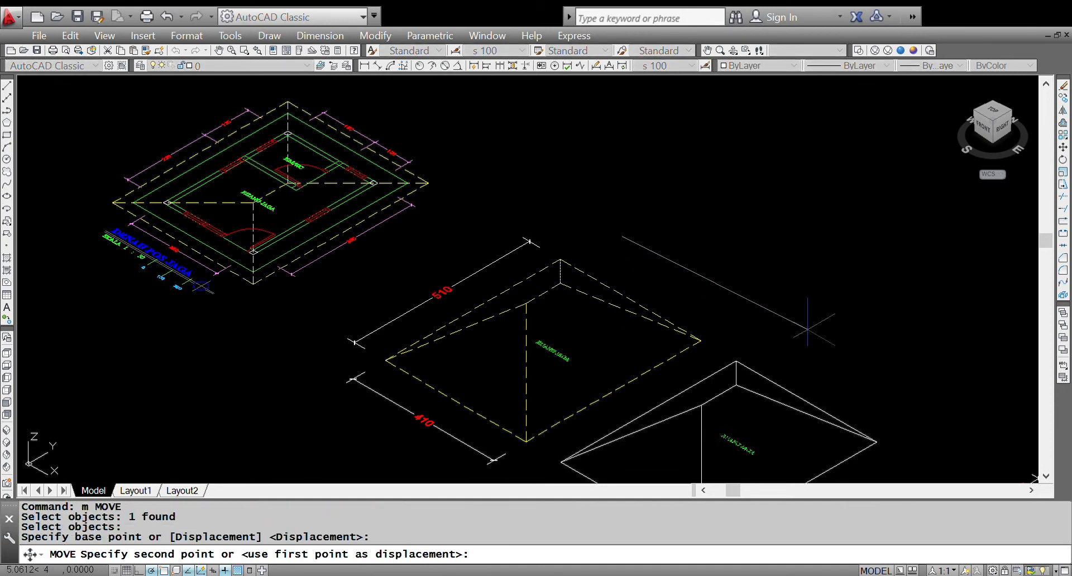
click(811, 332)
Change the copied label's text on the separated roof to "luas atap 25,55 m2"
scroll(756, 475, up, 2)
text(ed)
key(Return)
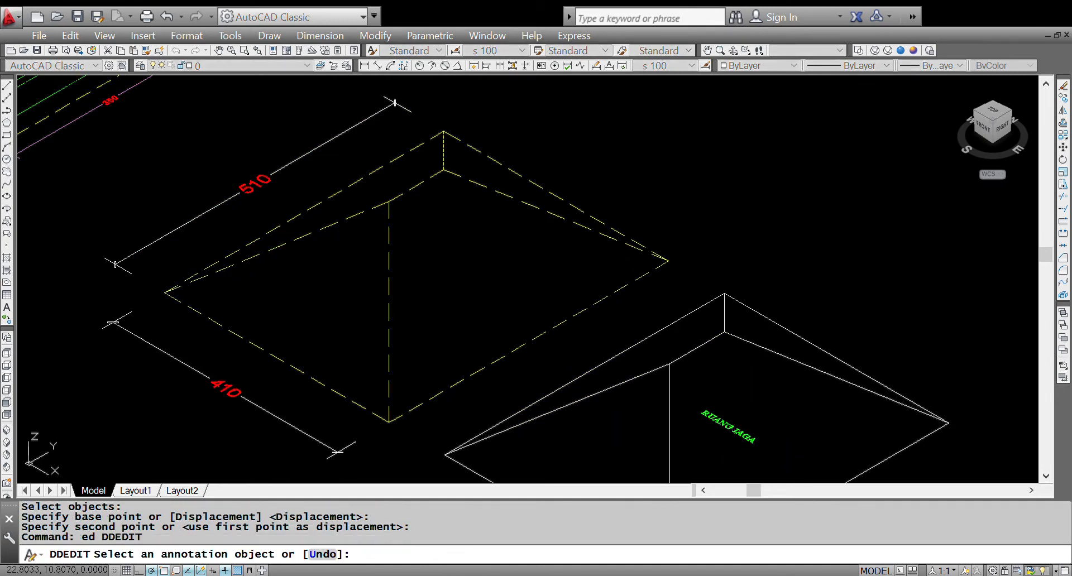
click(745, 434)
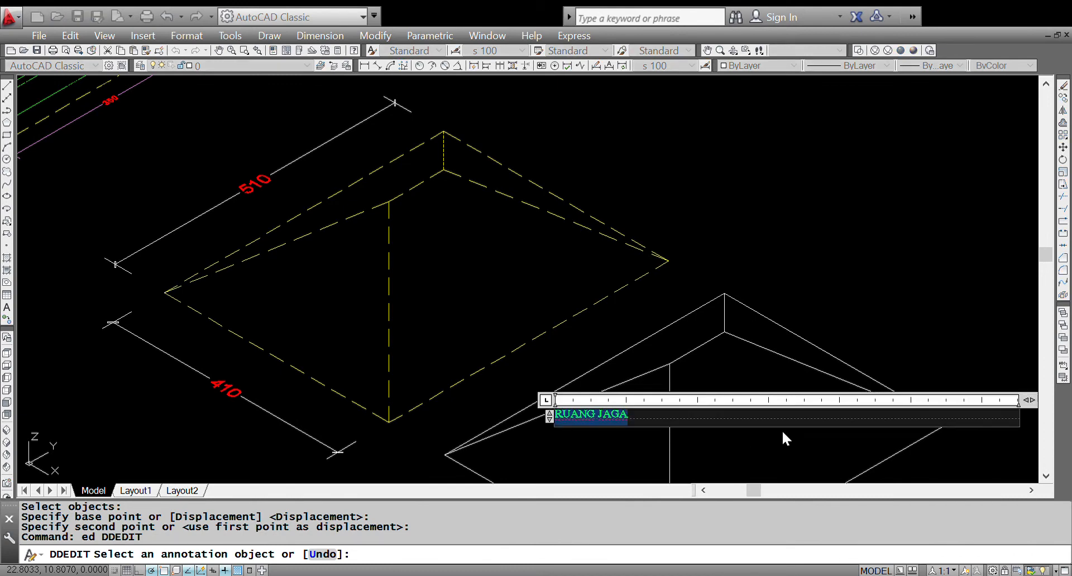
text(luas atap 25,55)
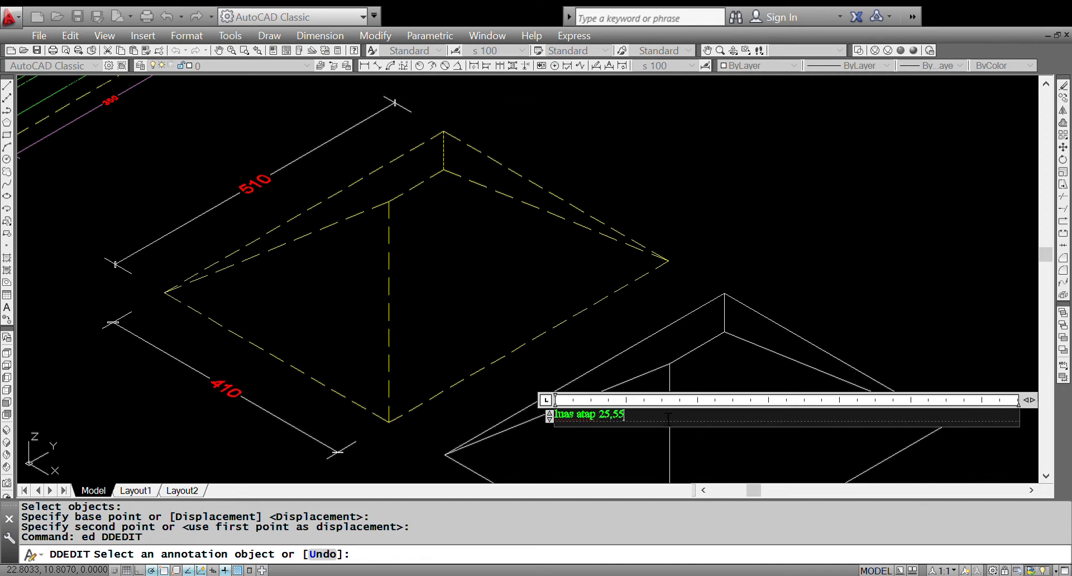
text(m2)
click(970, 333)
scroll(695, 411, down, 4)
key(Return)
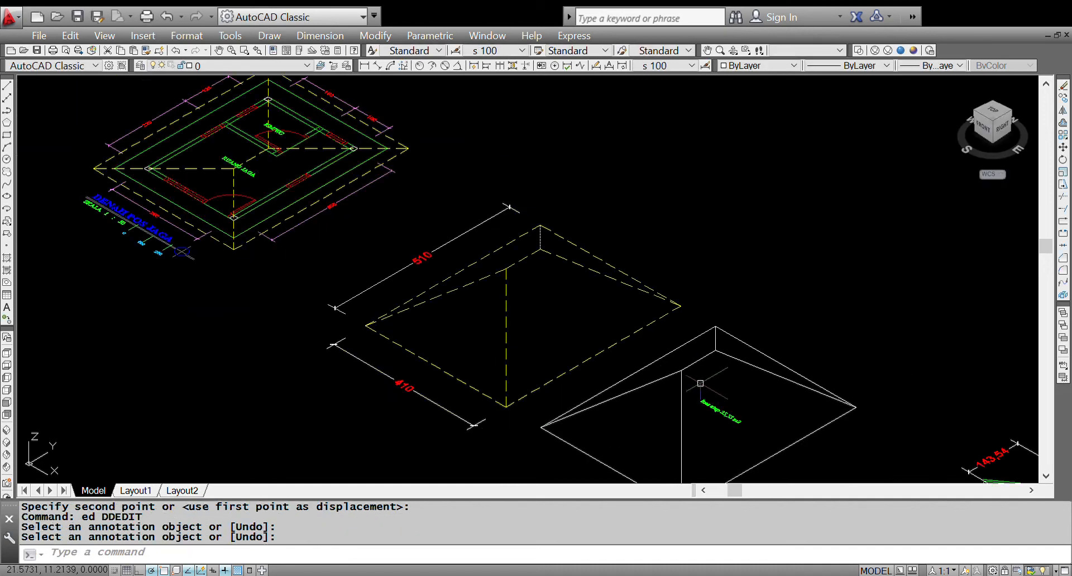
Examine the roof area label on the separated slopes up close, along with the neighbouring dashed hip roof model
scroll(614, 433, up, 4)
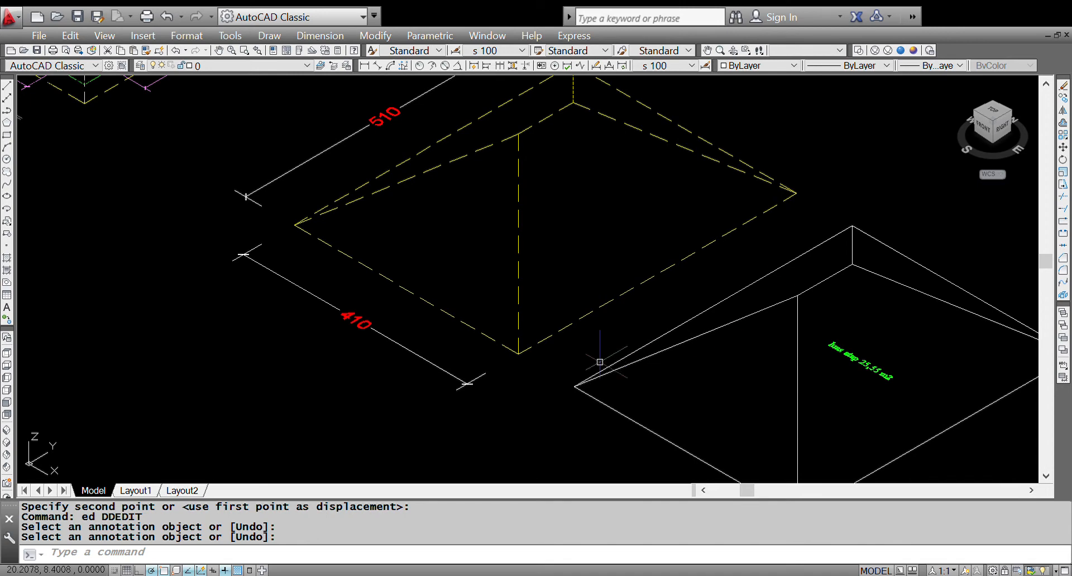
scroll(391, 335, down, 4)
scroll(536, 358, up, 4)
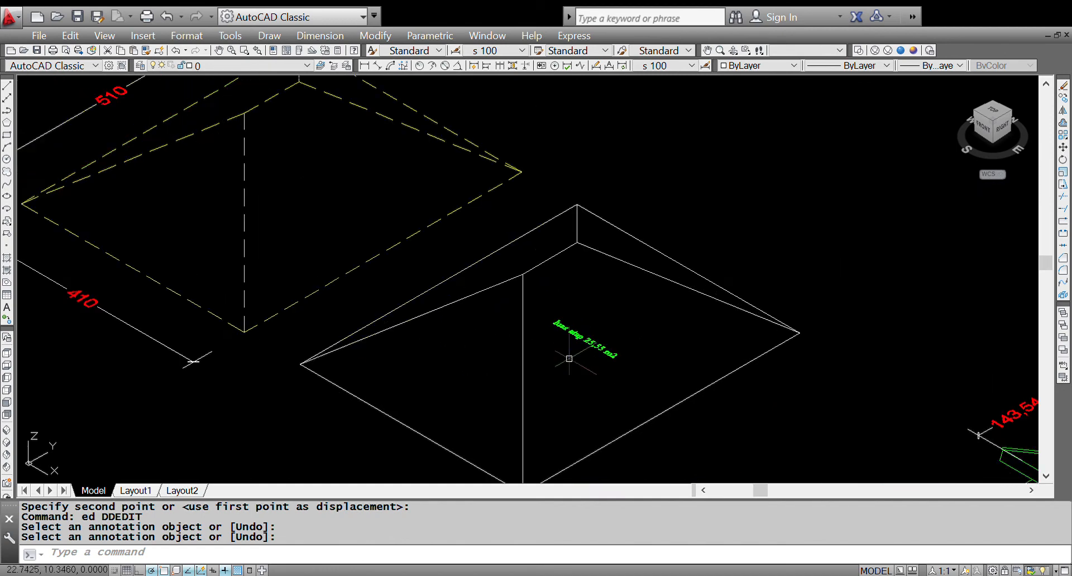
scroll(573, 341, up, 4)
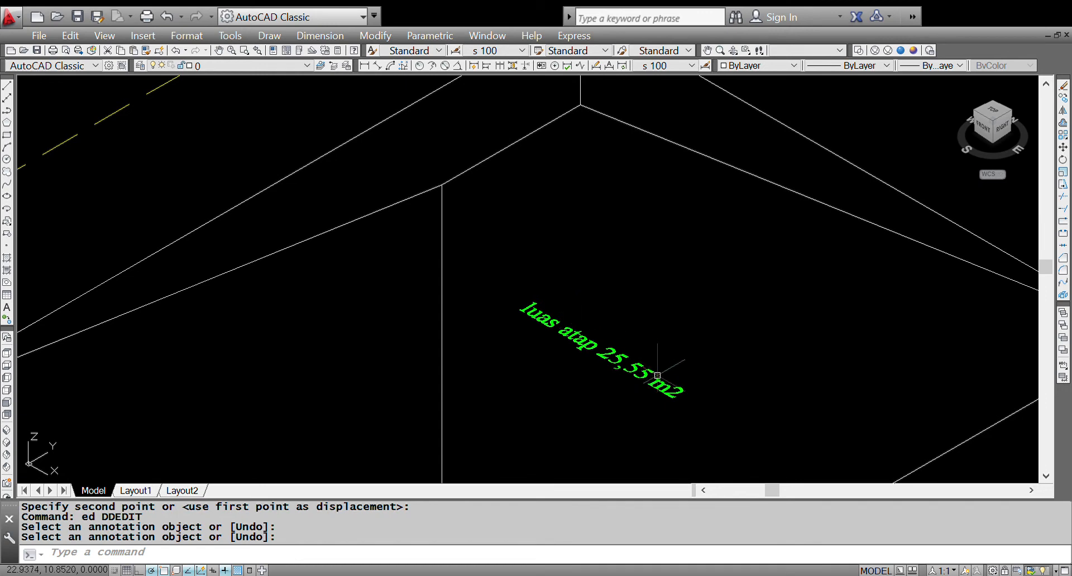
scroll(691, 391, down, 6)
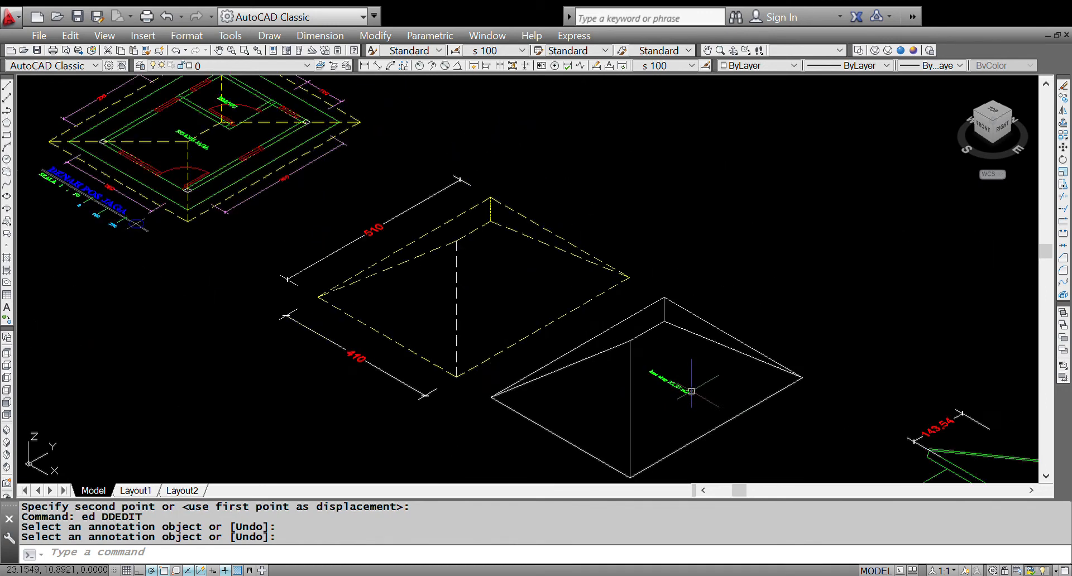
scroll(705, 438, up, 1)
scroll(665, 412, down, 1)
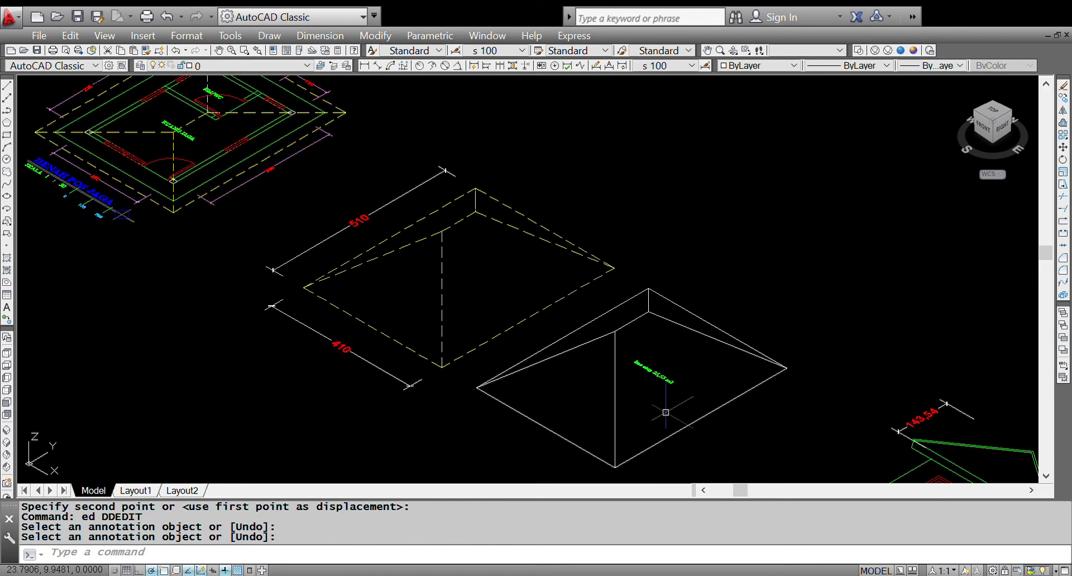
scroll(452, 303, up, 3)
scroll(474, 196, up, 1)
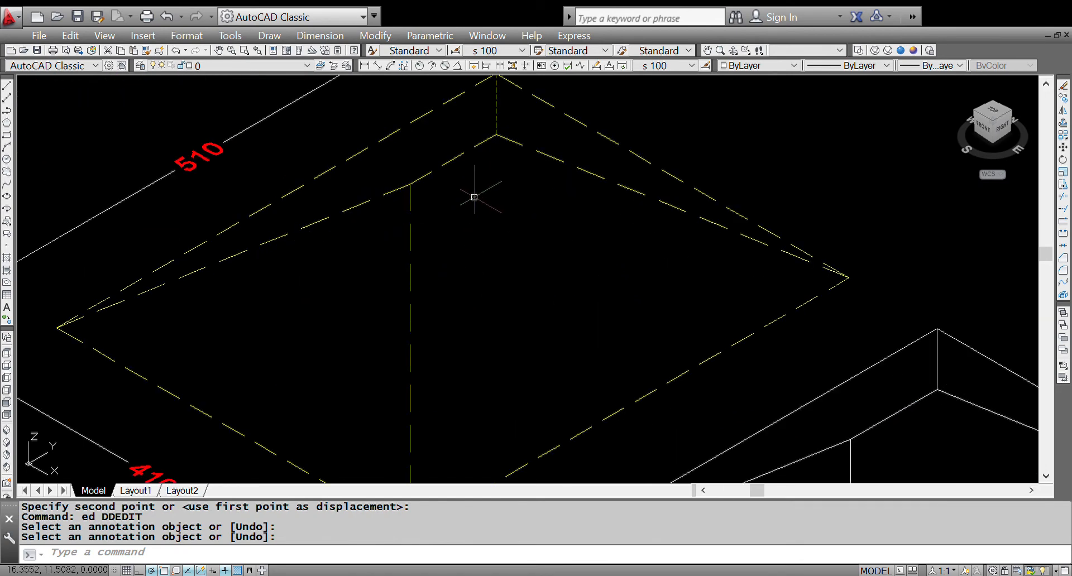
Examine the dashed roof model's hip lines and an eave edge by highlighting them individually, clearing the selection each time
scroll(474, 197, down, 2)
click(435, 210)
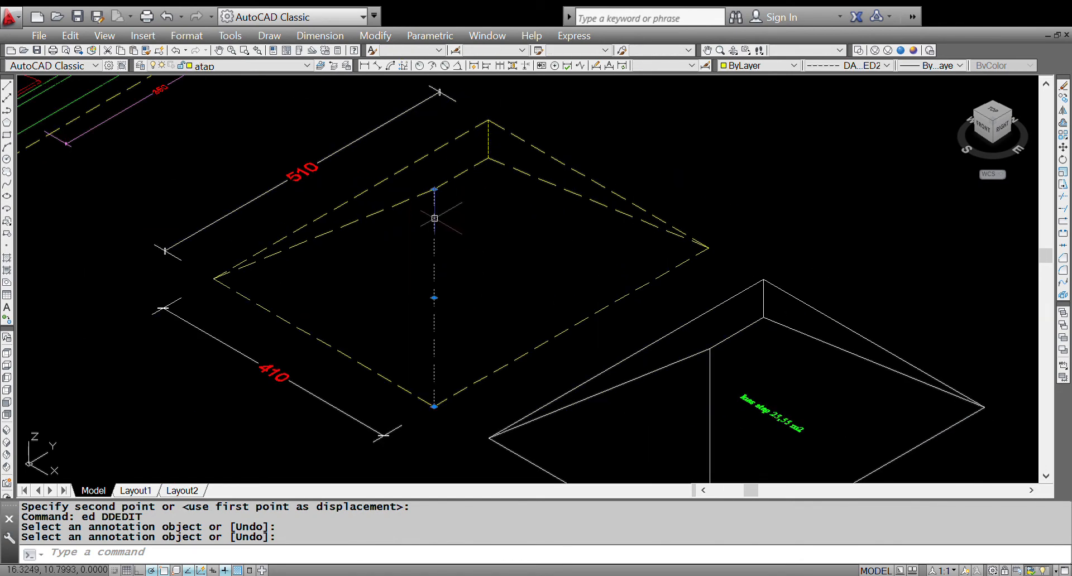
click(406, 201)
key(Escape)
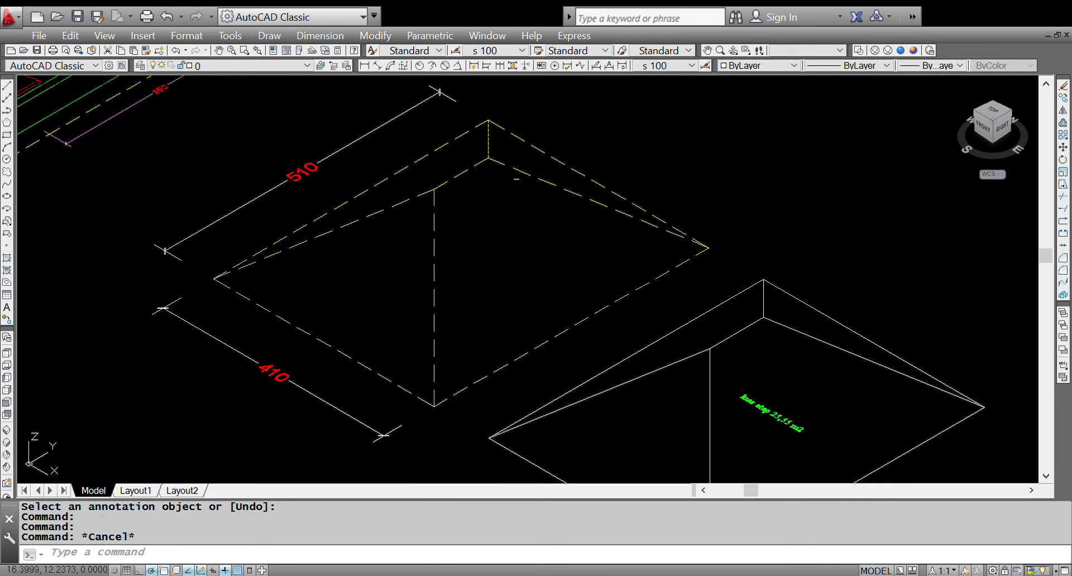
click(502, 164)
click(485, 150)
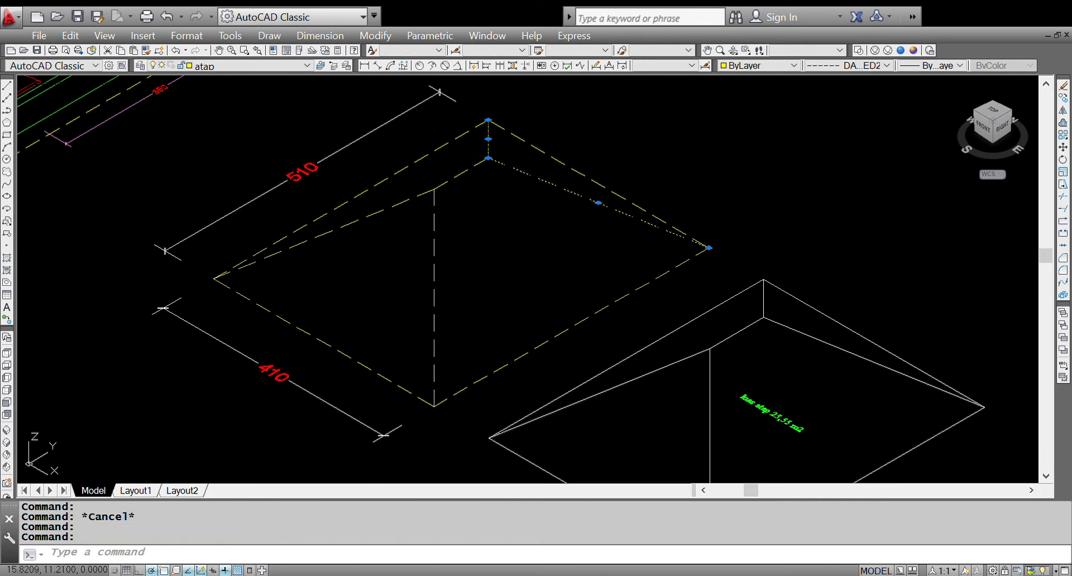
key(Escape)
click(388, 178)
click(378, 184)
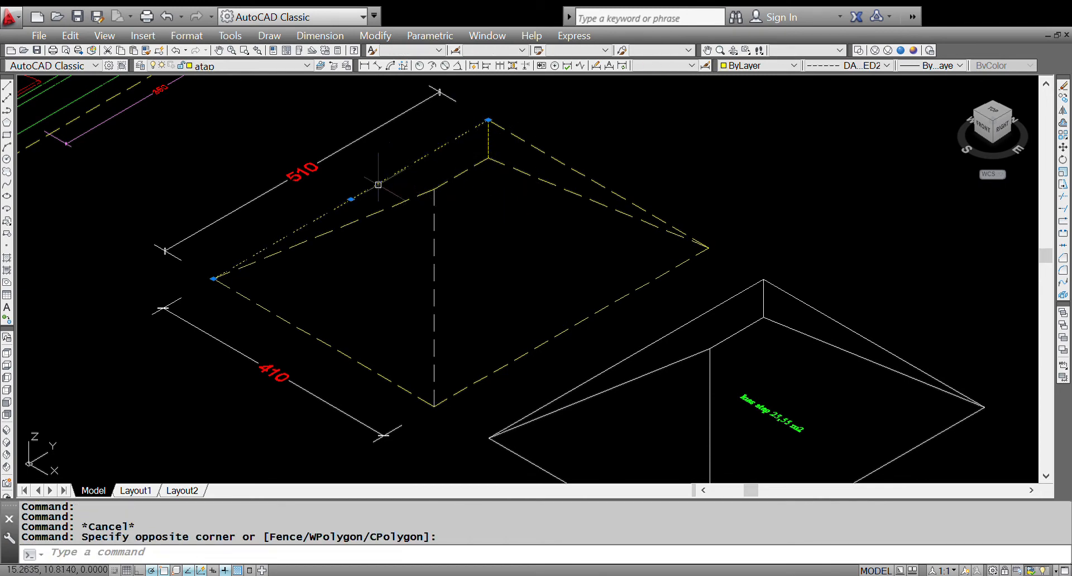
key(Escape)
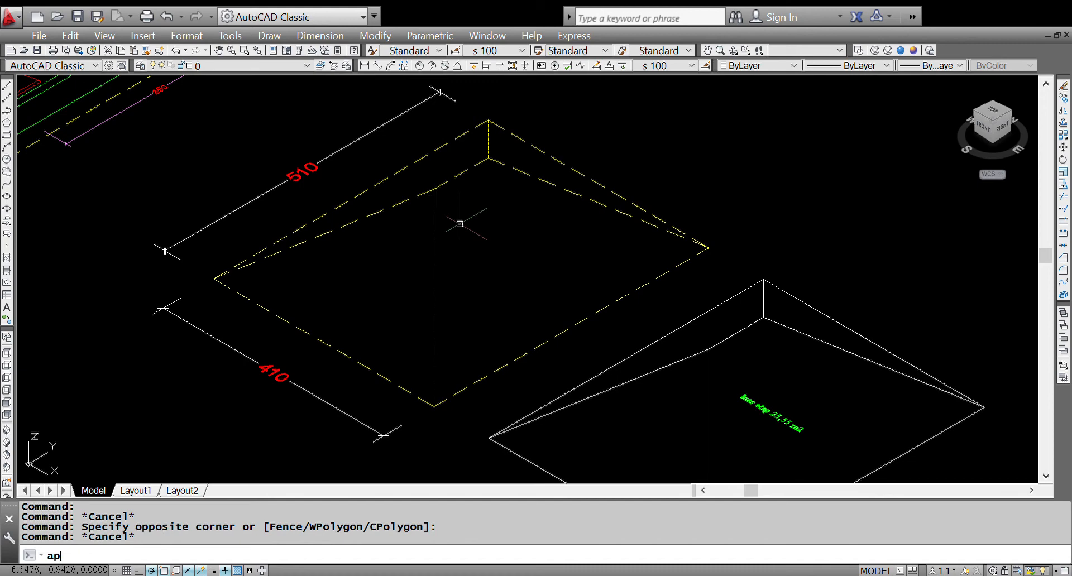
Load the total-length routine TL-TLP.VLX with APPLOAD
text(p)
key(Return)
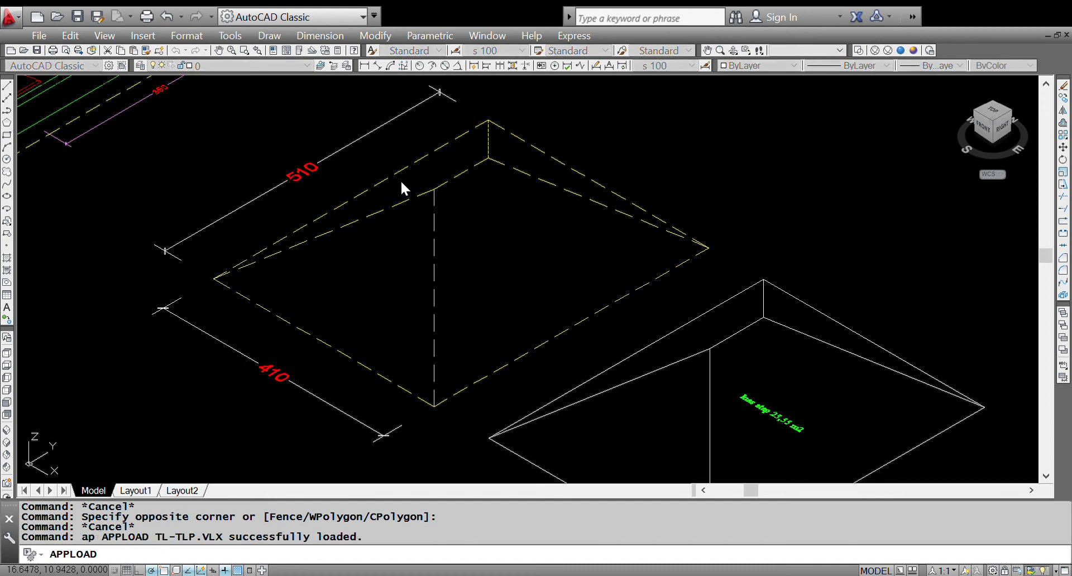
click(740, 80)
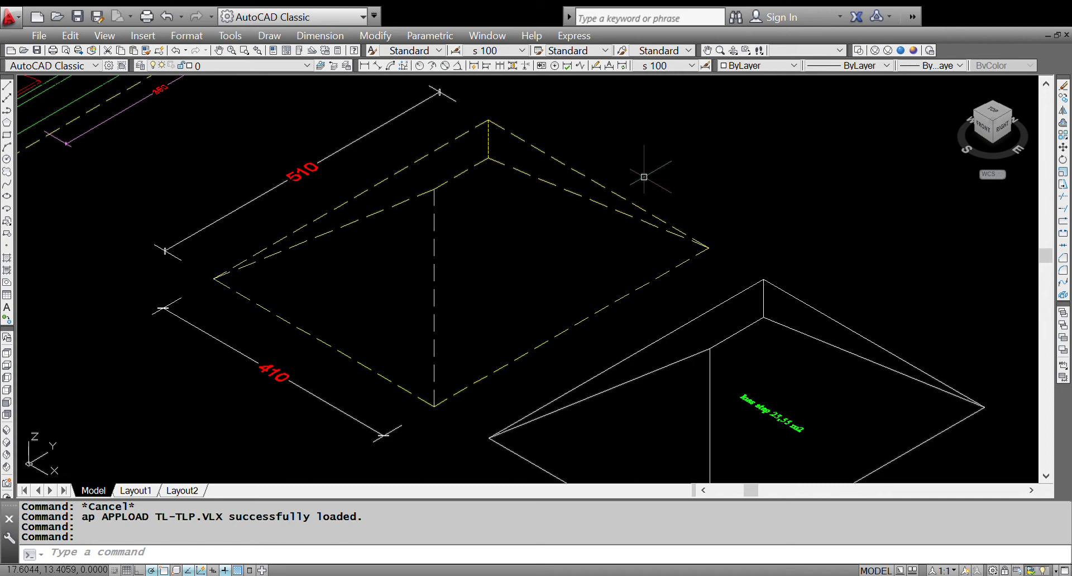
Measure the combined length of the dashed roof model's four hip lines with the TL routine
text(TL)
key(Return)
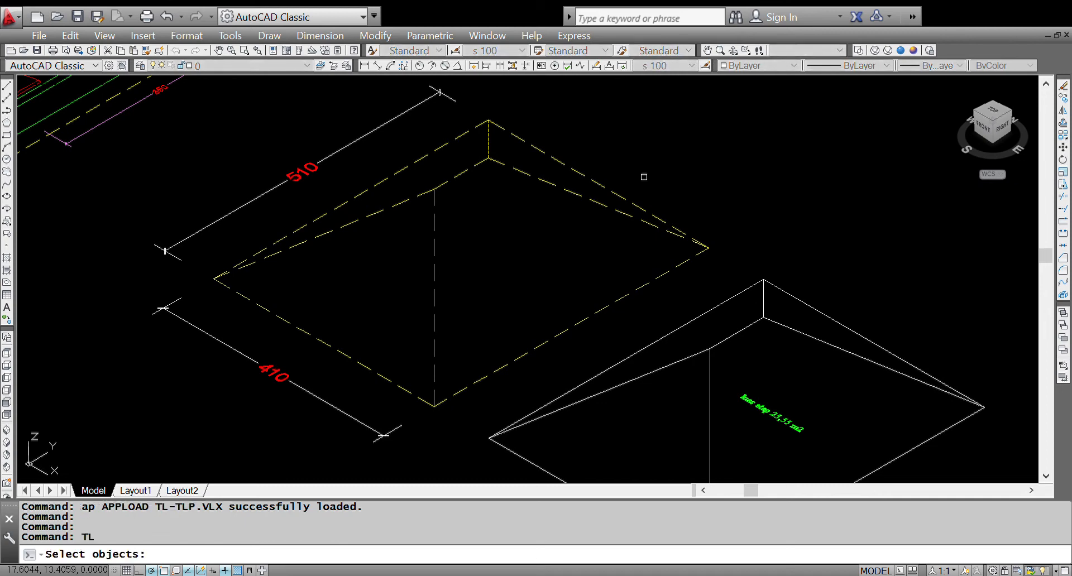
click(570, 195)
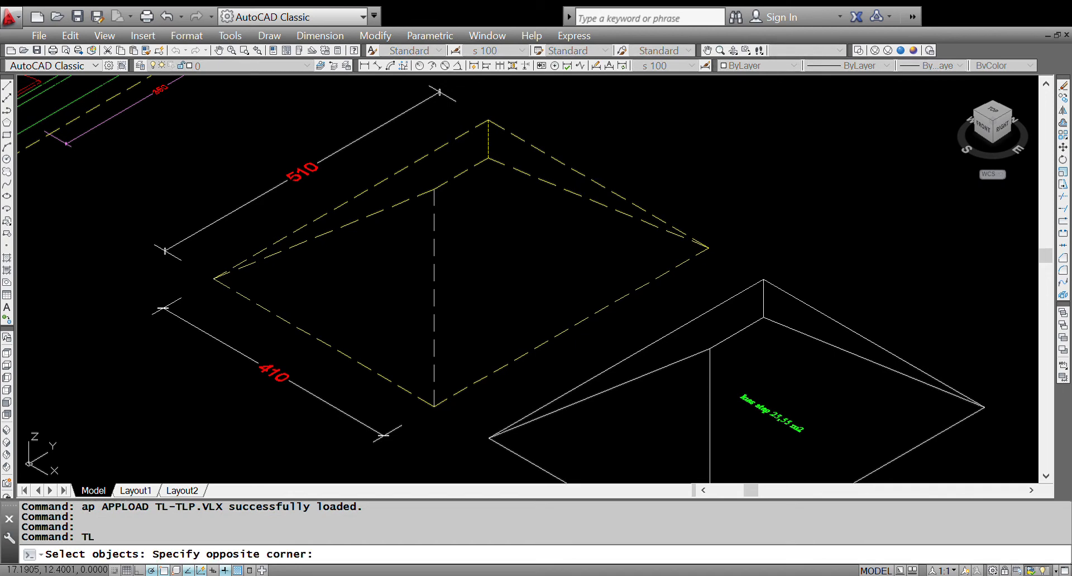
click(551, 182)
click(416, 196)
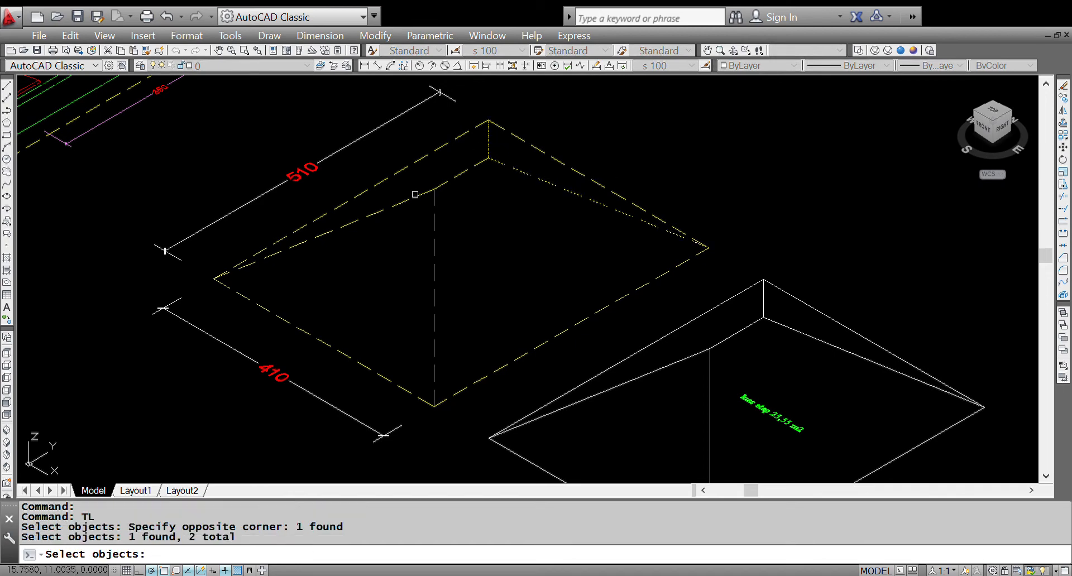
click(407, 200)
click(434, 223)
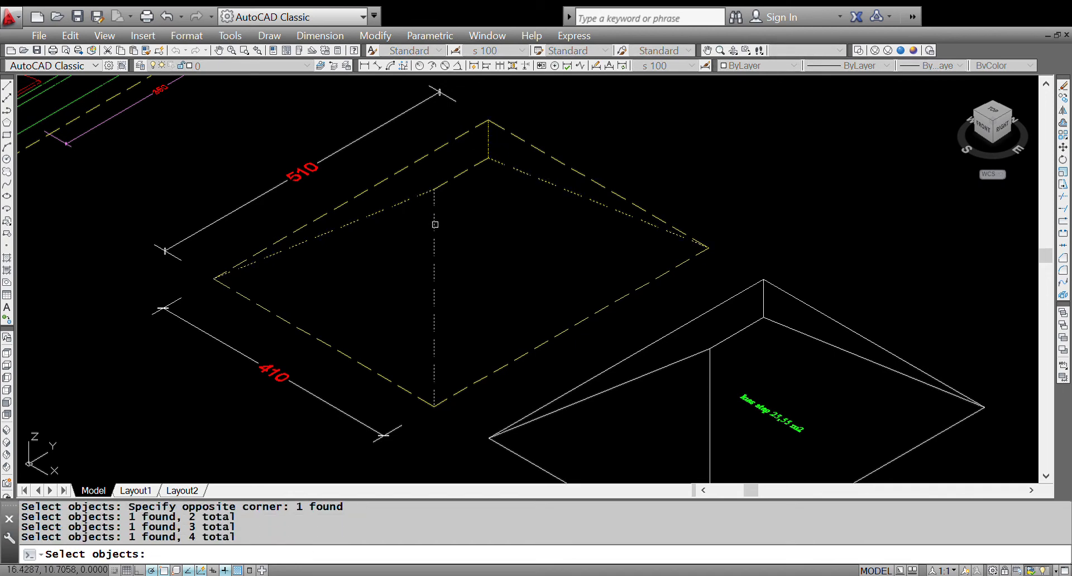
key(Return)
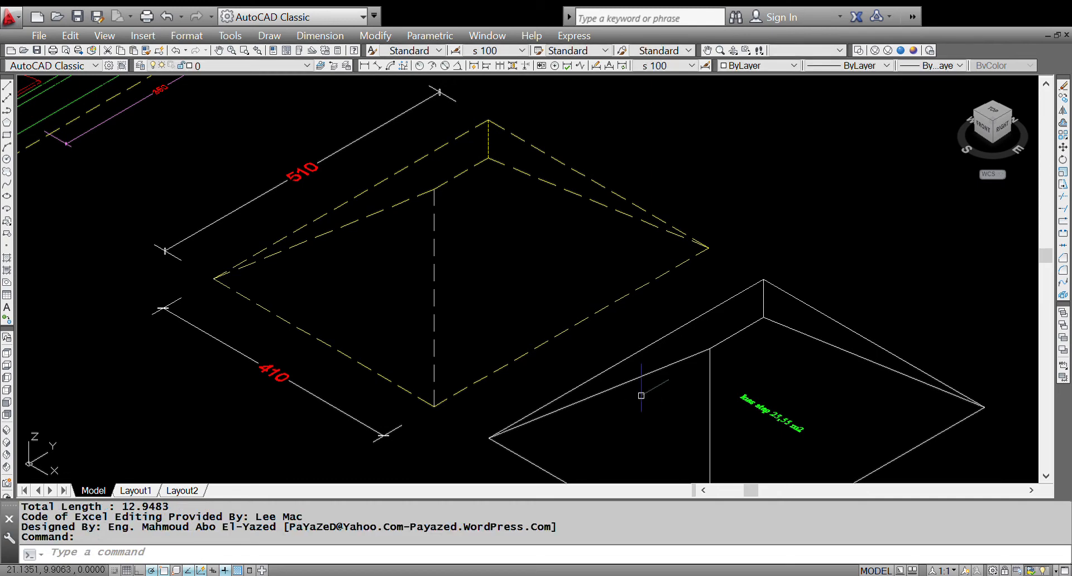
Copy the "luas atap 25,55 m2" label from the separated roof onto the east slope of the dashed roof model
text(co)
key(Return)
click(783, 418)
key(Return)
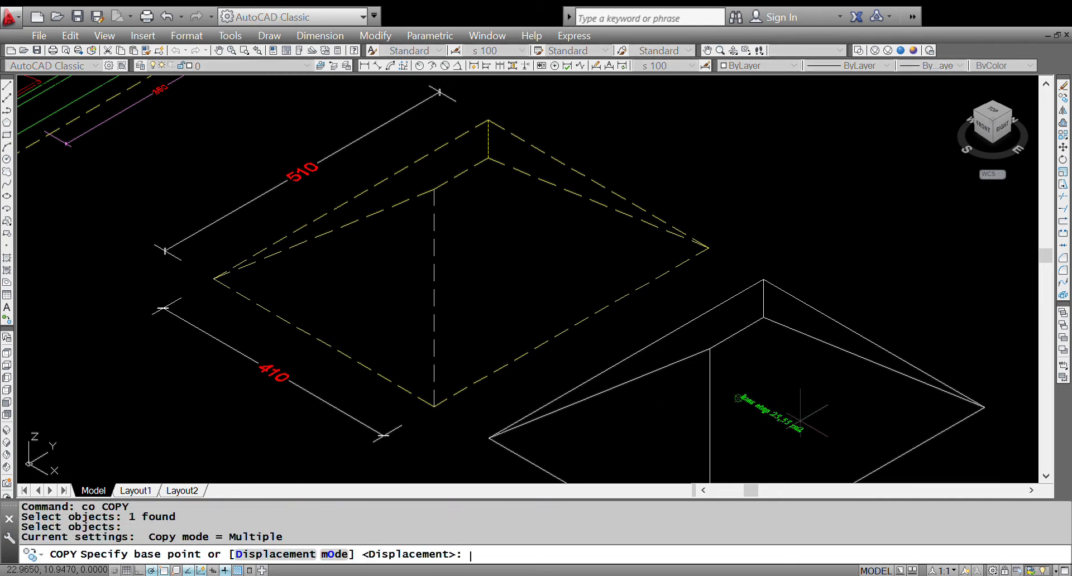
click(737, 397)
click(474, 246)
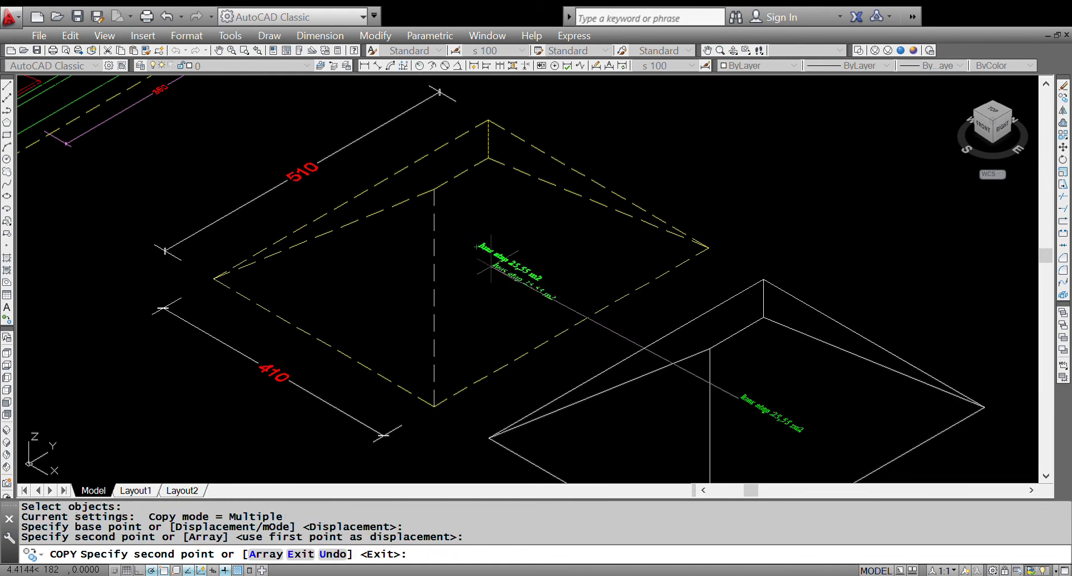
key(Return)
Change the copied label's text on the dashed roof model to "panjang jurai 12,94 m1"
scroll(495, 267, up, 2)
text(ed)
key(Return)
click(558, 265)
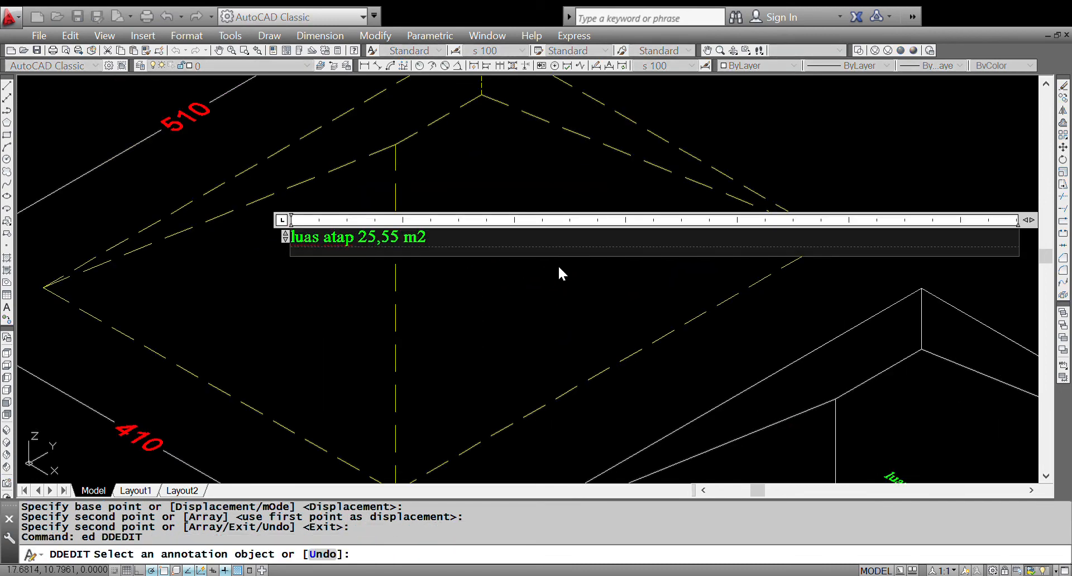
text(panjang )
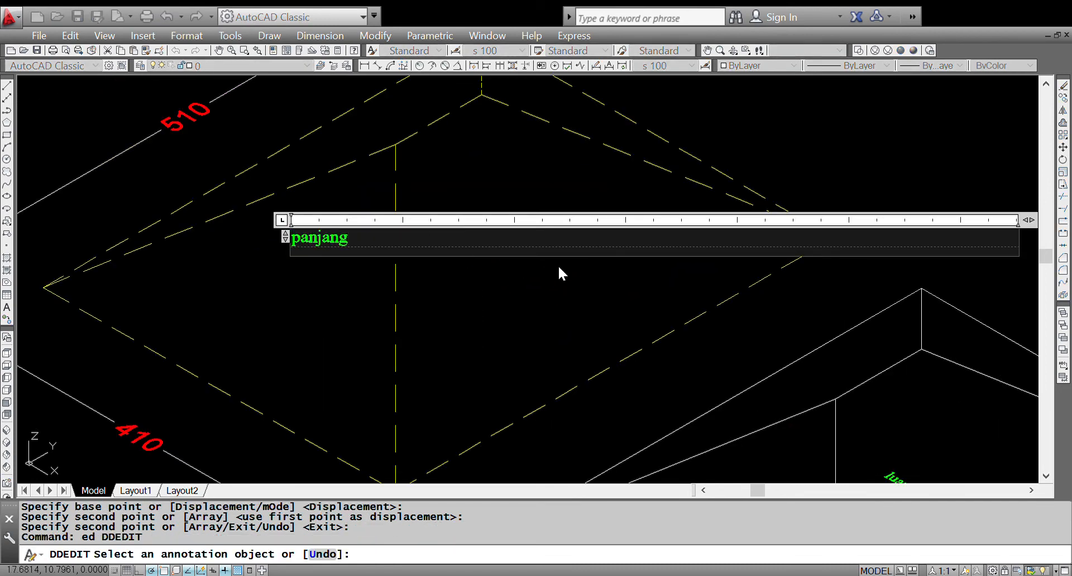
text(jurai)
text(12,94)
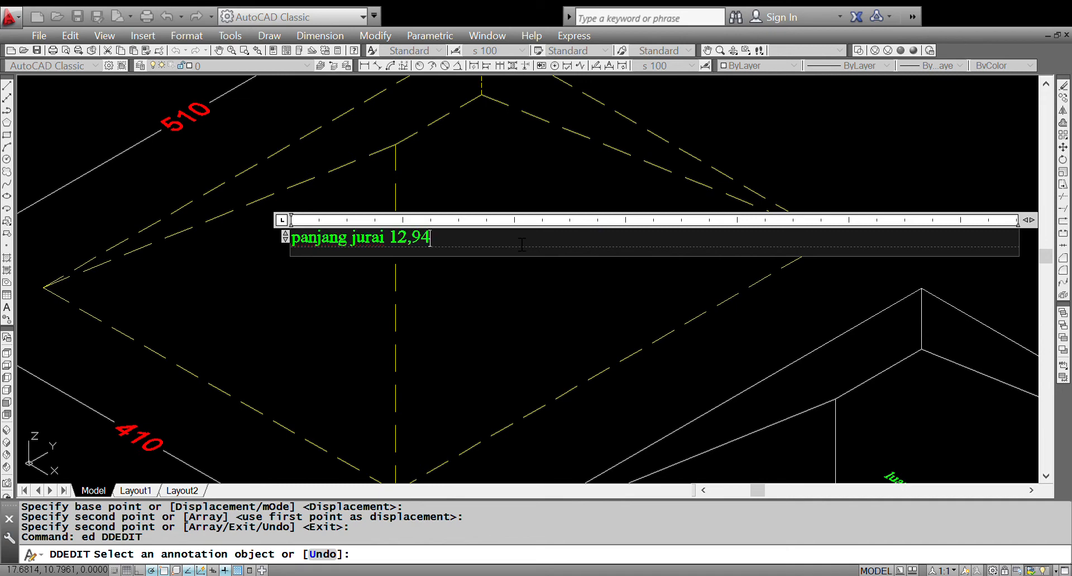
text( m1)
click(840, 149)
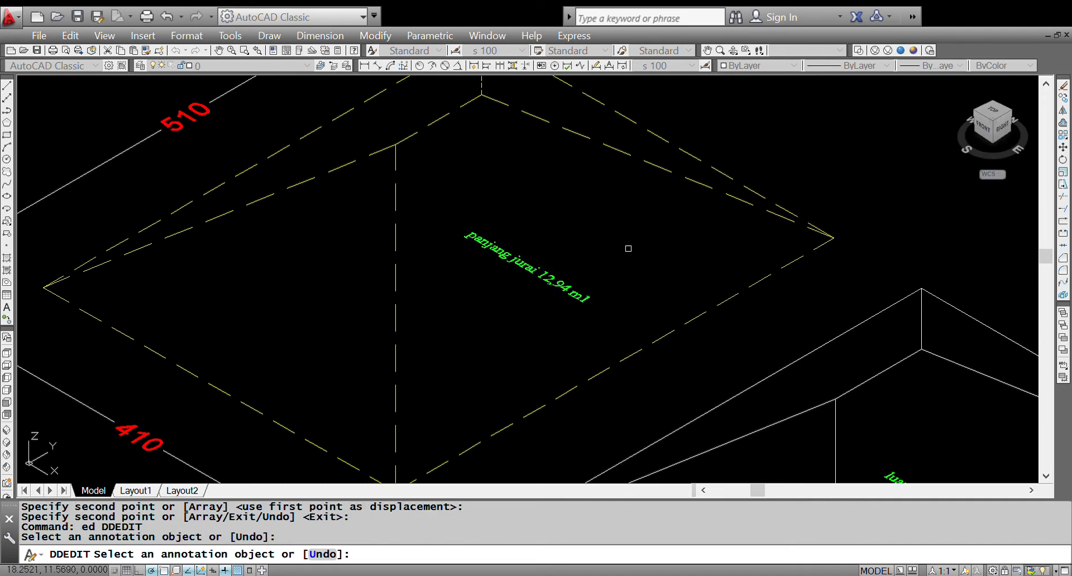
key(Return)
Add a linear dimension along the ridge of the dashed roof model, between the two hip junctions
scroll(486, 223, down, 2)
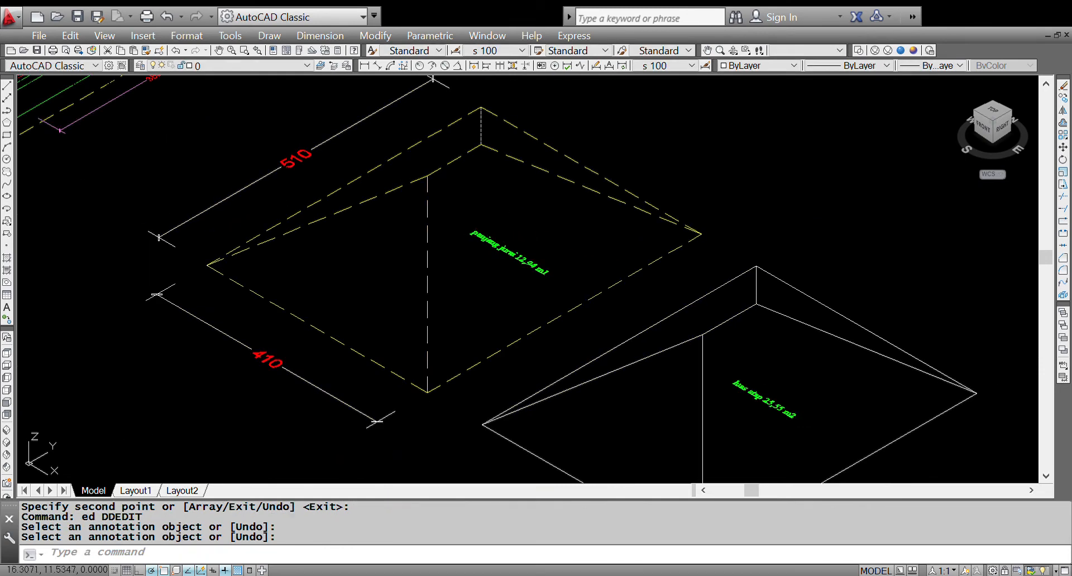
scroll(467, 157, down, 4)
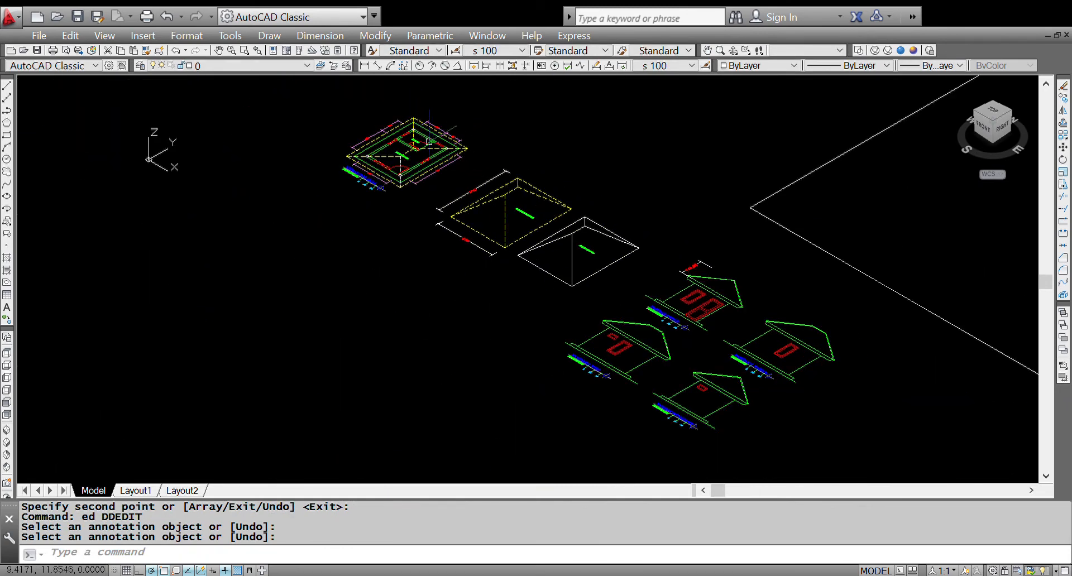
scroll(391, 147, up, 2)
scroll(392, 147, up, 2)
scroll(485, 186, down, 3)
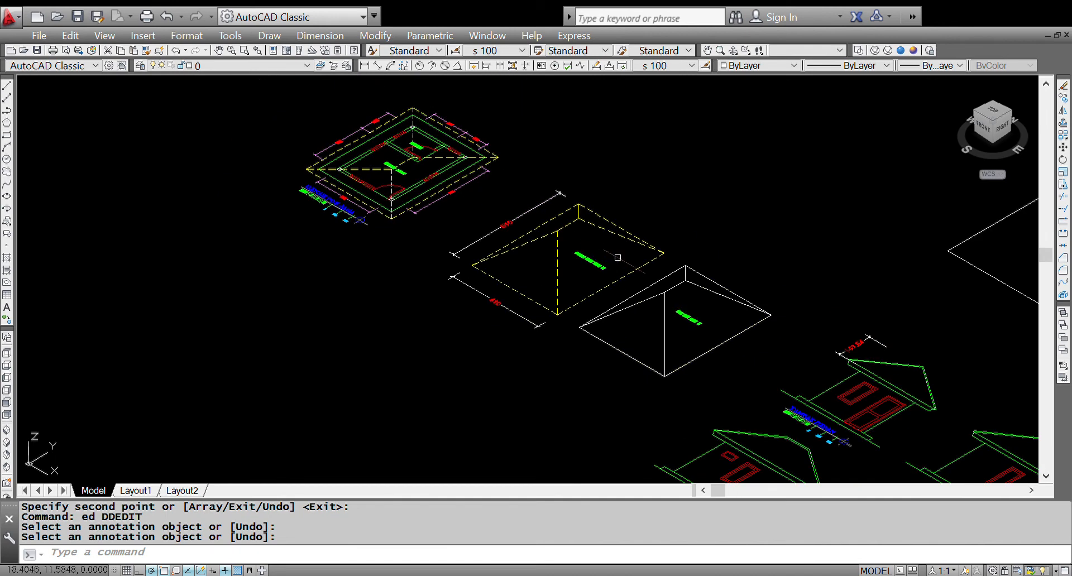
scroll(620, 257, up, 4)
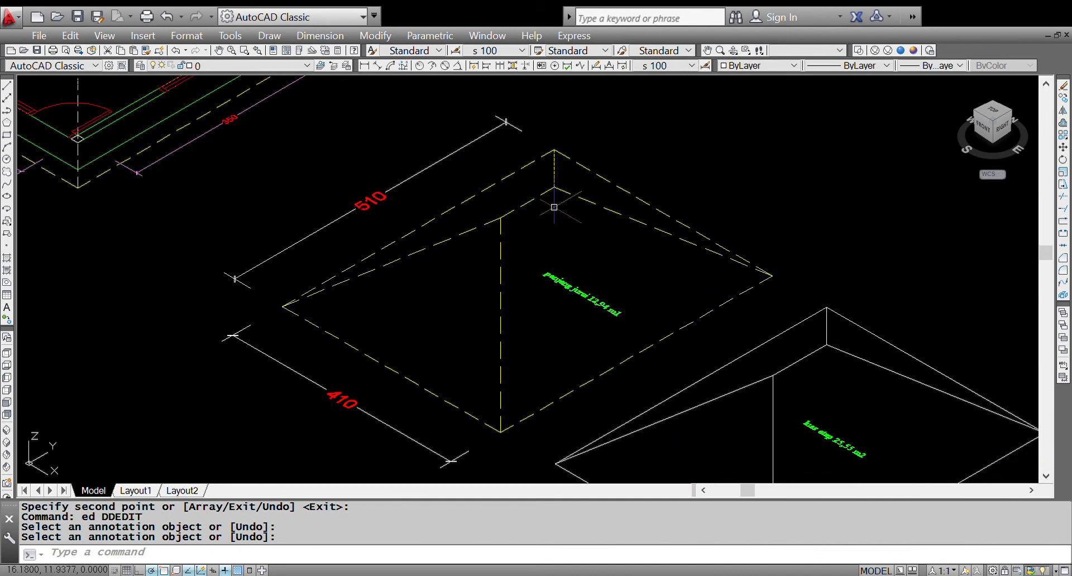
click(365, 65)
click(500, 218)
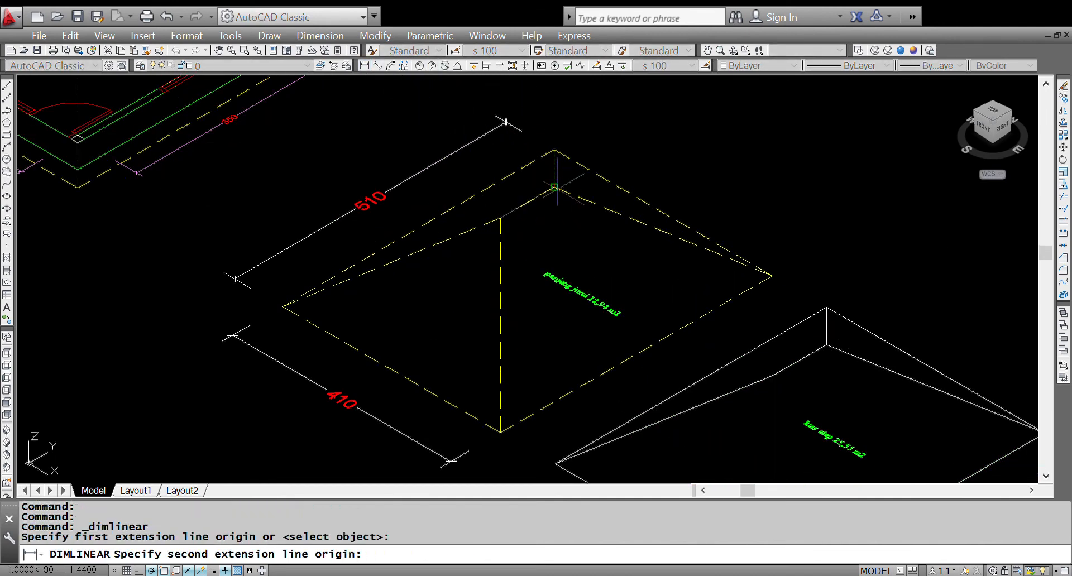
click(554, 187)
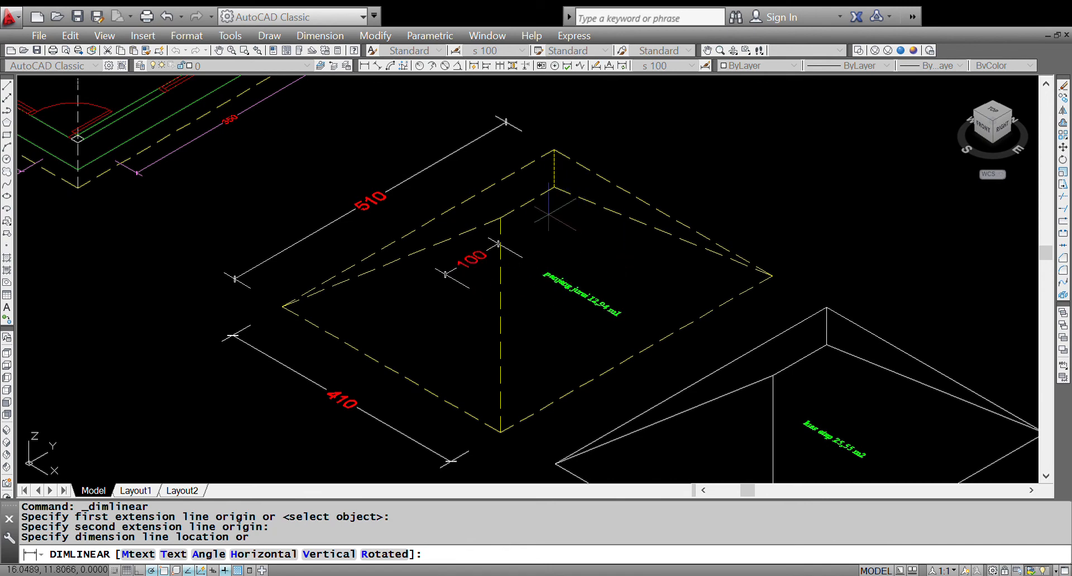
click(535, 229)
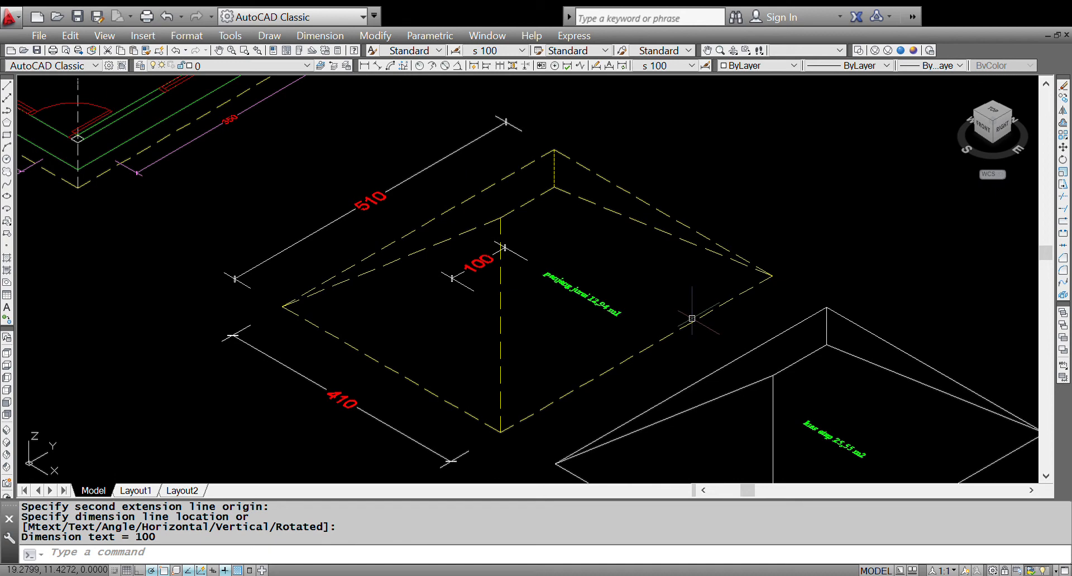
Measure the combined length of the dashed roof's four outer eave edges with the TL routine
text(tl)
key(Return)
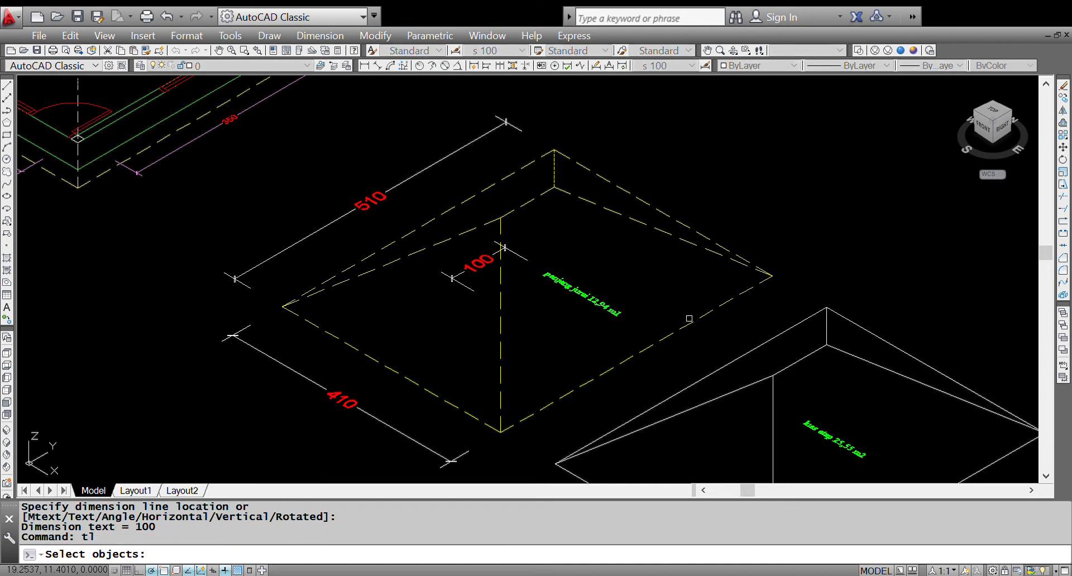
click(686, 323)
click(632, 195)
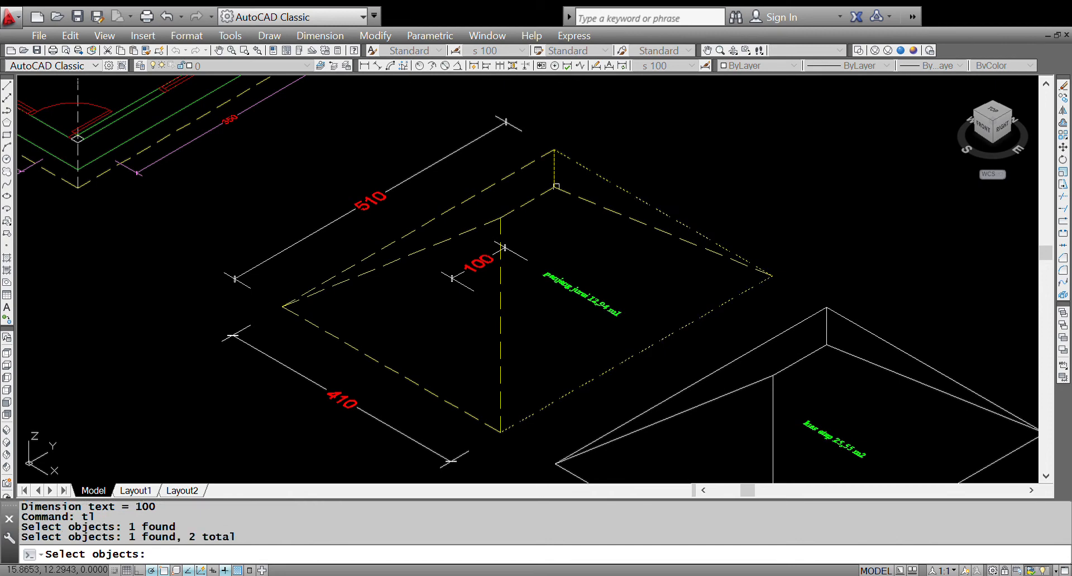
click(509, 179)
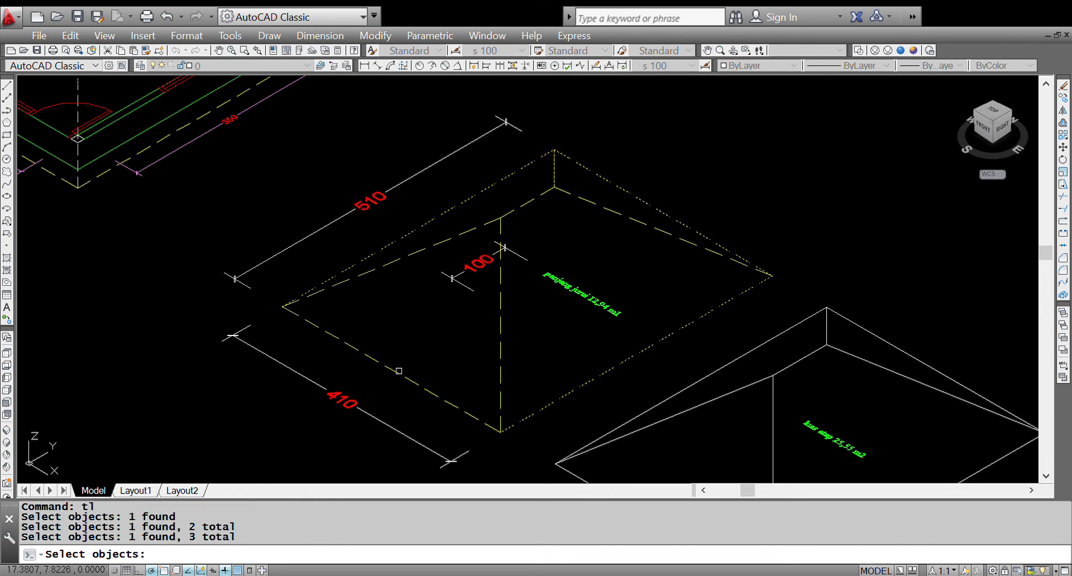
click(399, 371)
key(Return)
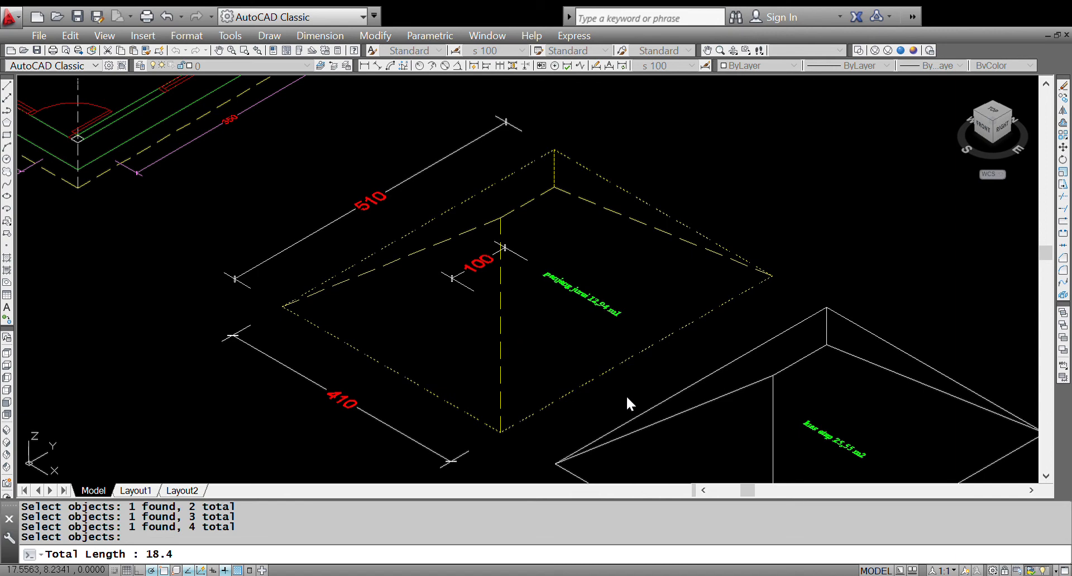
Examine the labels and dimensions on the dashed and separated roofs up close, including in the top view
scroll(609, 334, up, 2)
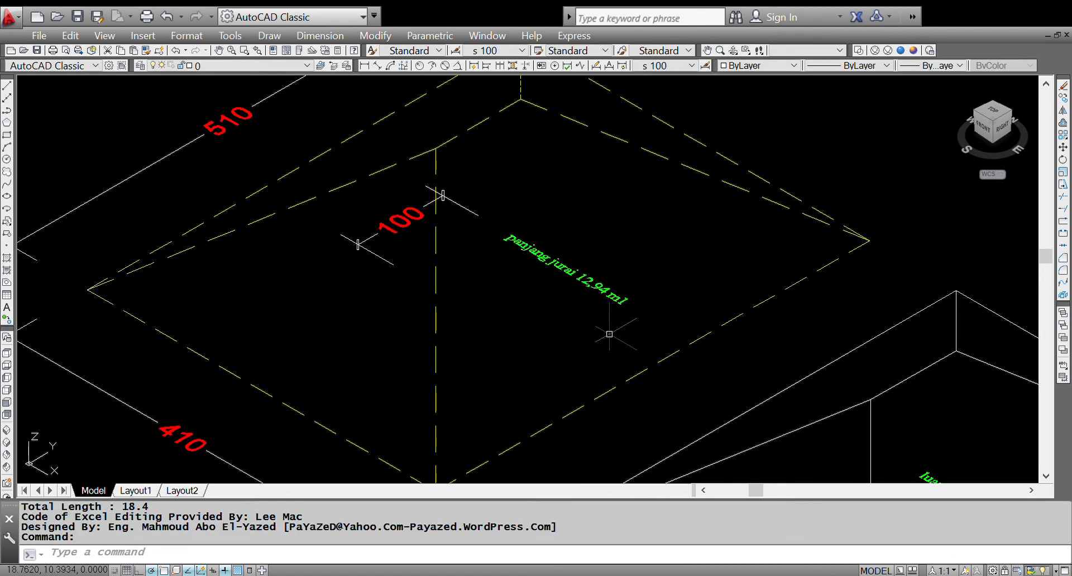
scroll(424, 218, down, 2)
scroll(555, 231, down, 1)
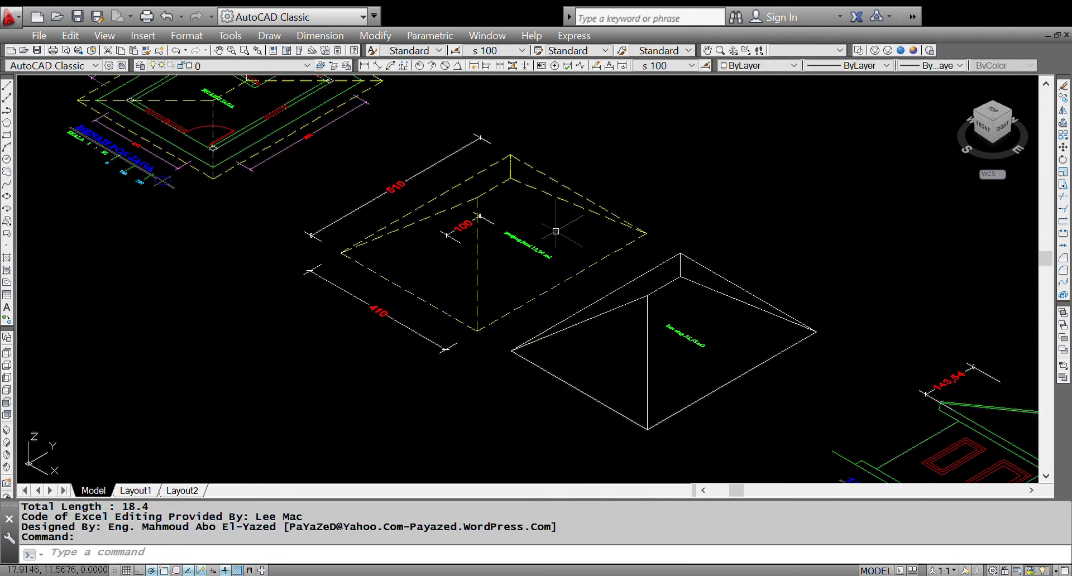
scroll(693, 331, up, 4)
scroll(776, 330, up, 3)
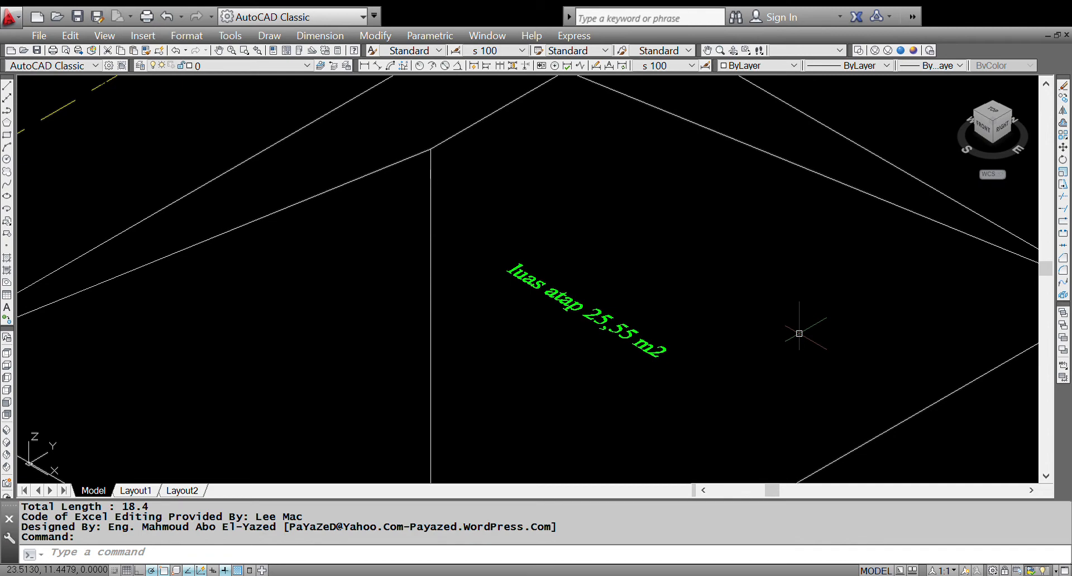
scroll(799, 333, down, 2)
scroll(631, 290, down, 2)
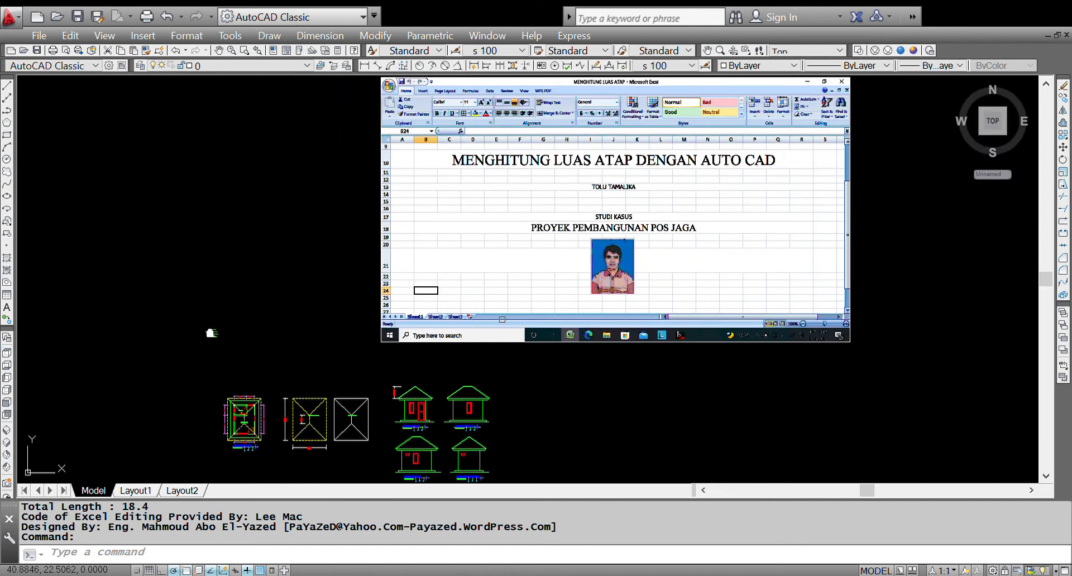
scroll(502, 320, down, 2)
scroll(416, 448, up, 6)
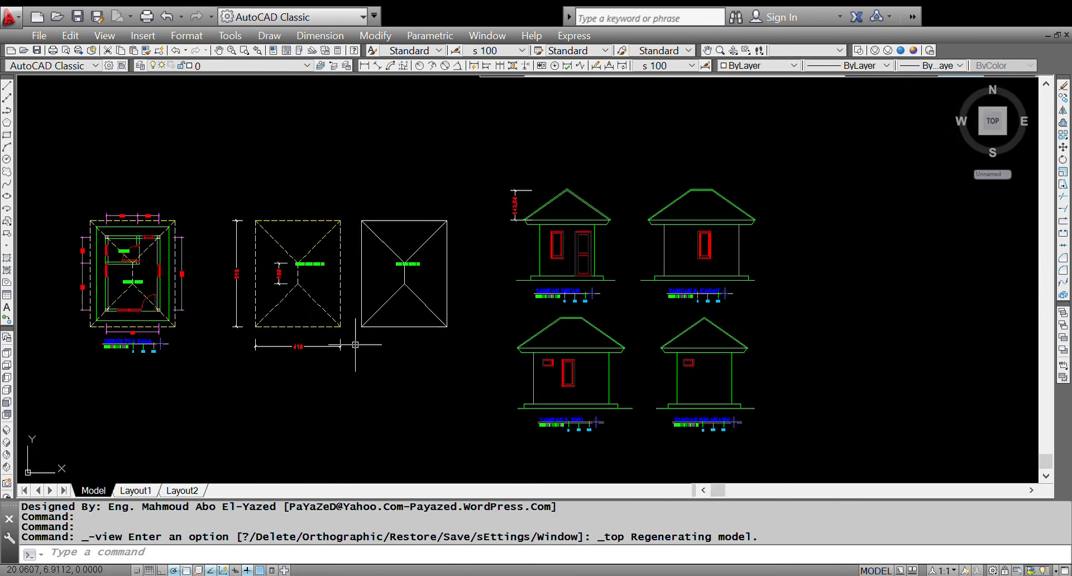
scroll(284, 277, up, 4)
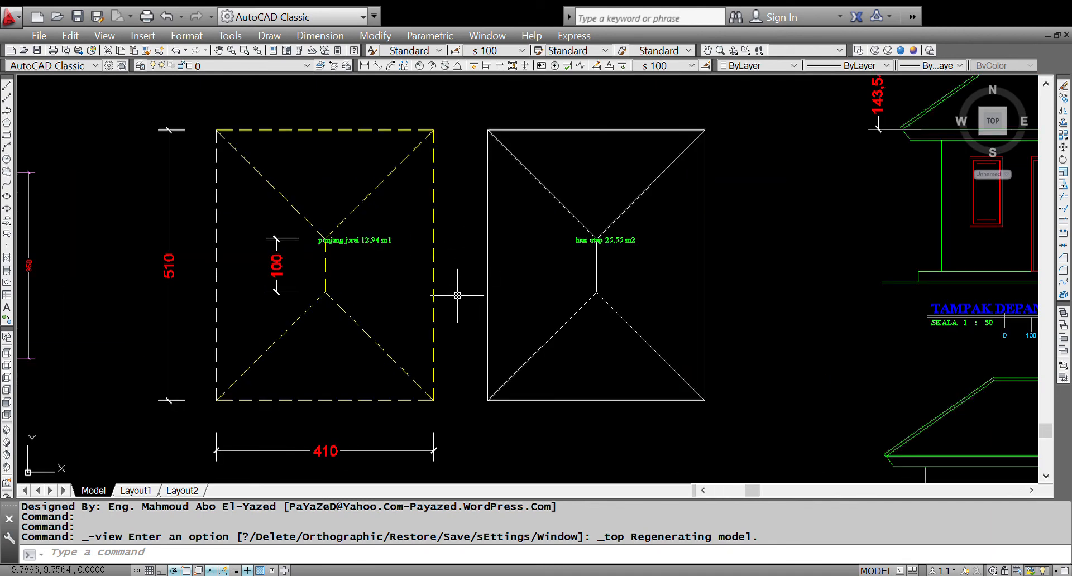
Evaluate 5.1*4.1/0.866 with the CAL command and compare the result with the roof area label
text(CAL)
key(Return)
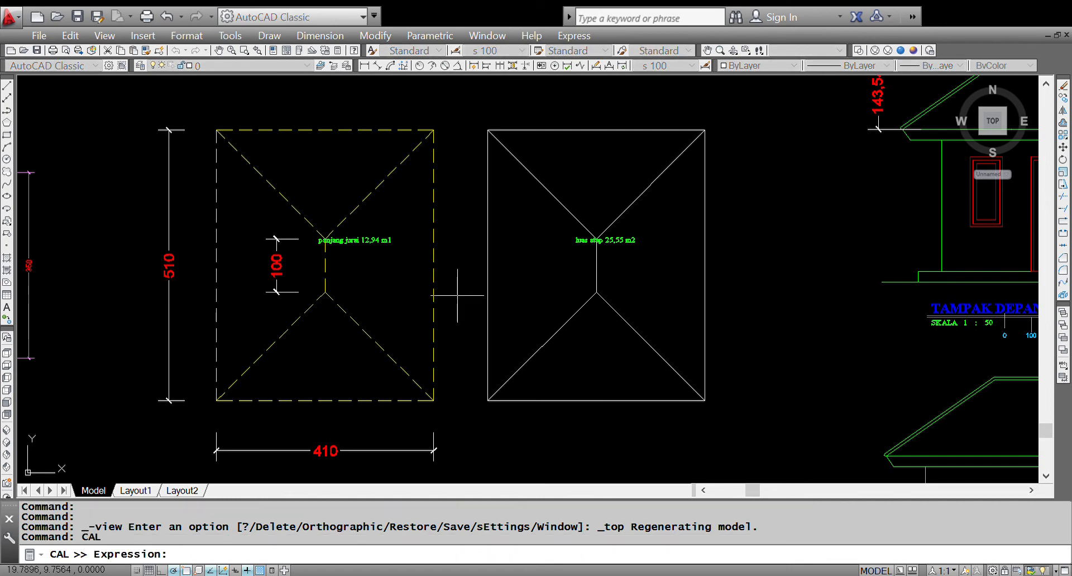
text(5.1 *)
key(BackSpace)
key(BackSpace)
text(*4.1/0.866)
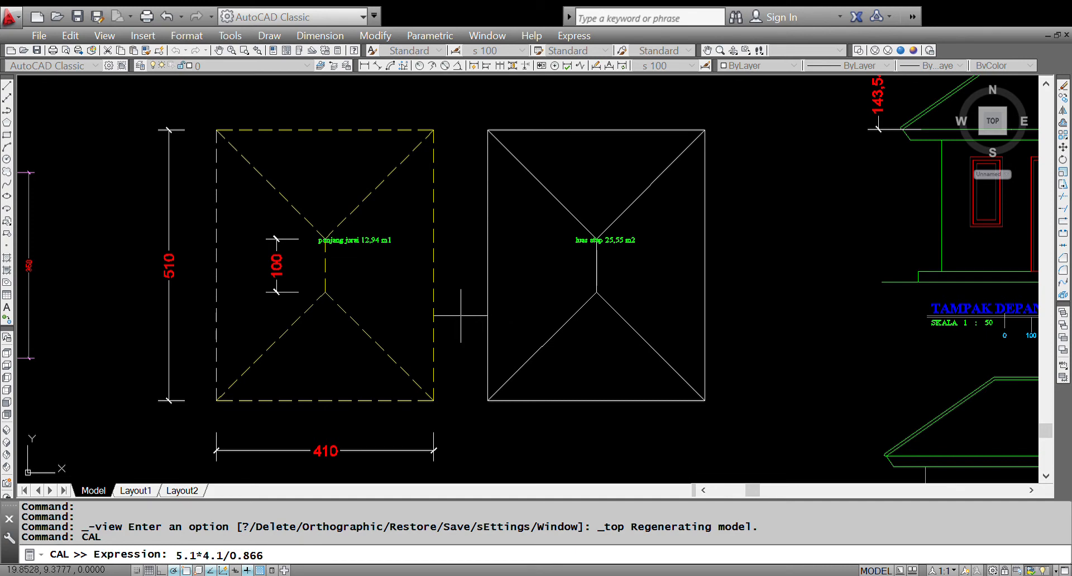
key(Return)
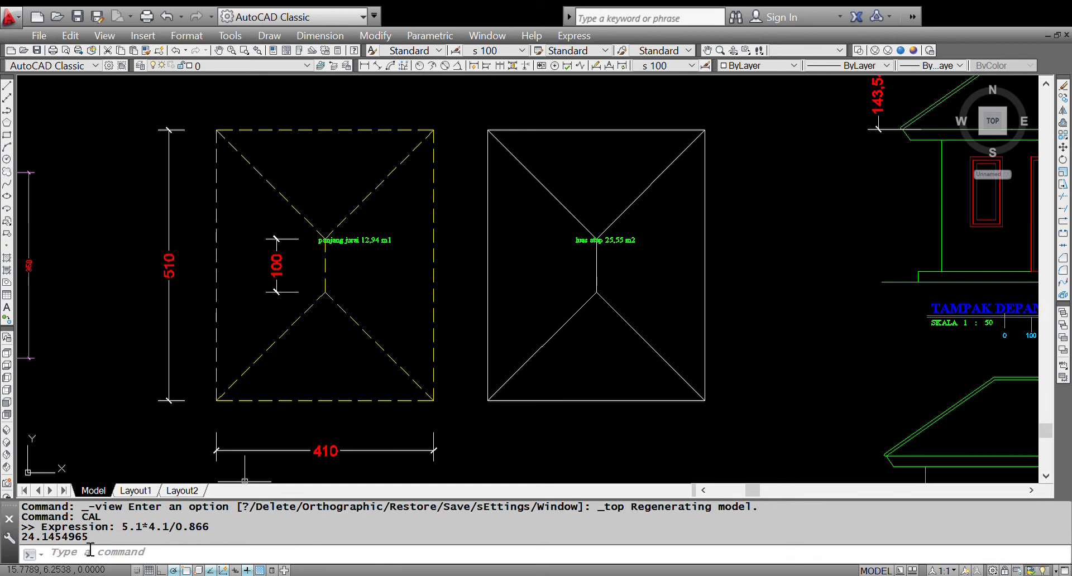
scroll(620, 247, up, 2)
scroll(620, 246, up, 1)
scroll(620, 246, down, 5)
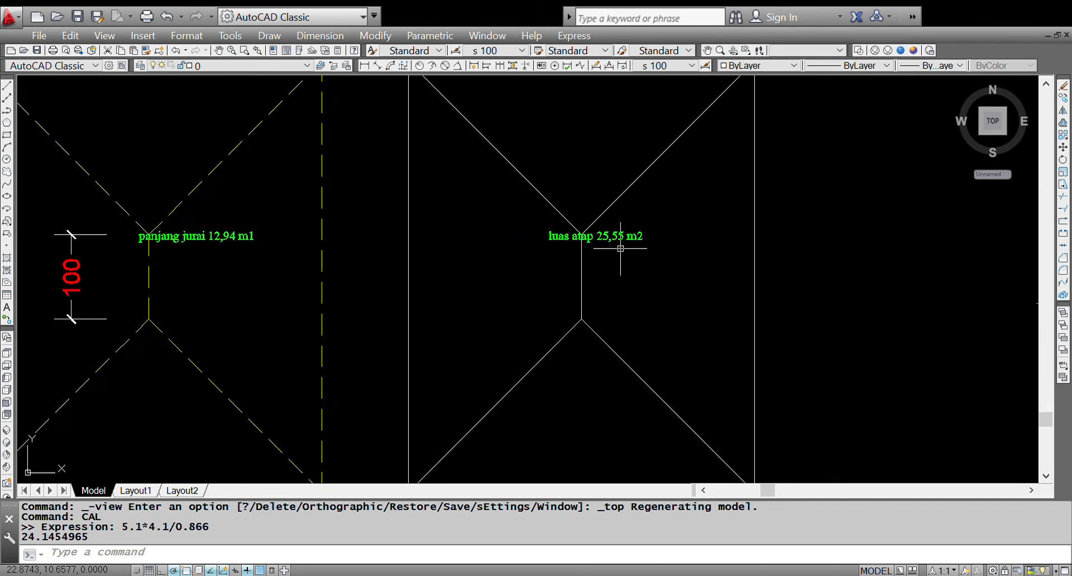
scroll(620, 248, up, 2)
scroll(620, 249, down, 2)
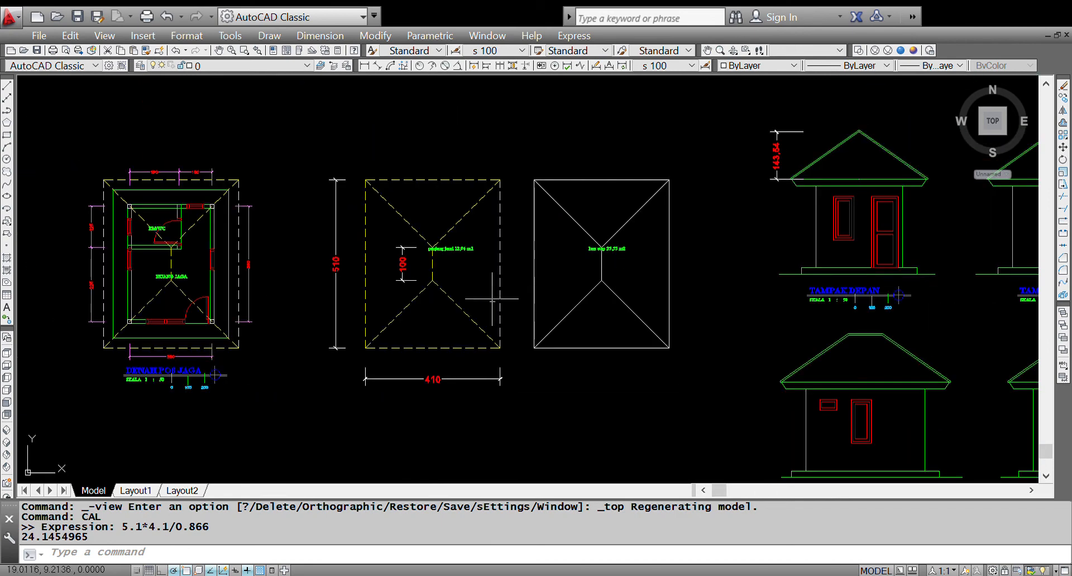
Add an angular dimension between the left roof slope and the horizontal eave line in the front elevation, placed inside the gable
scroll(697, 210, up, 5)
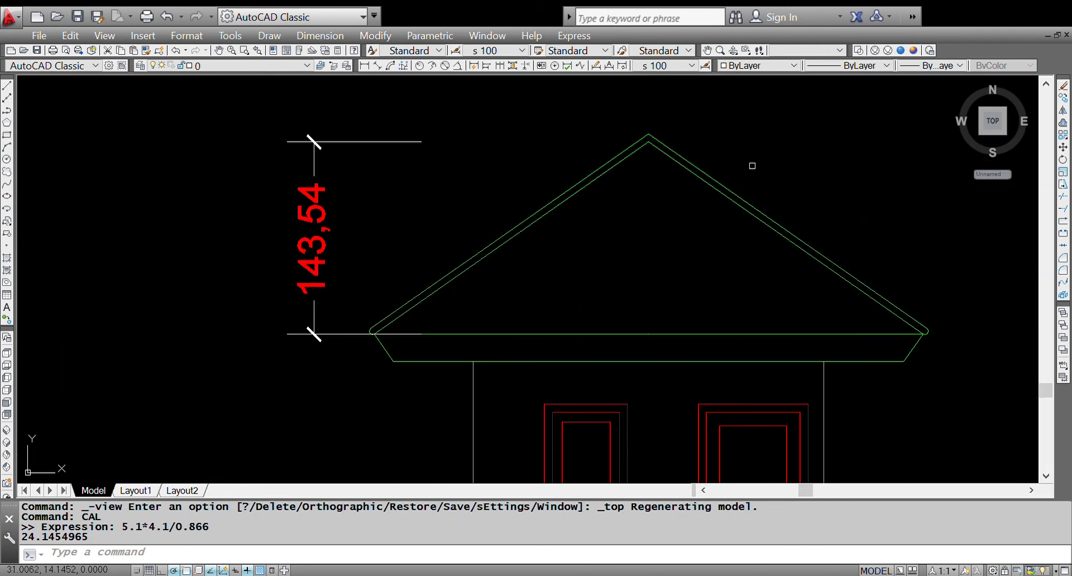
click(458, 66)
click(489, 256)
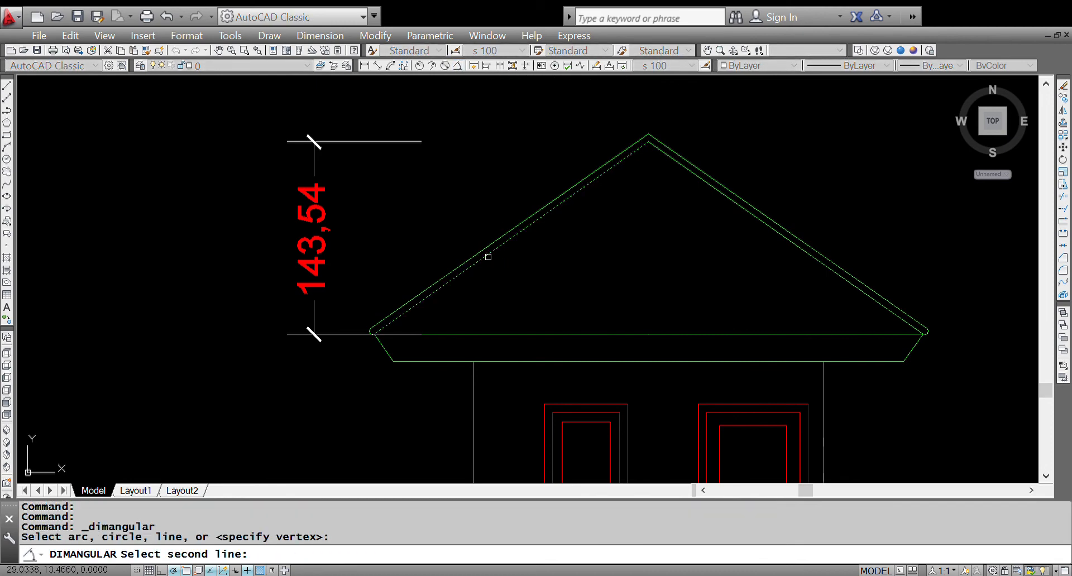
click(504, 335)
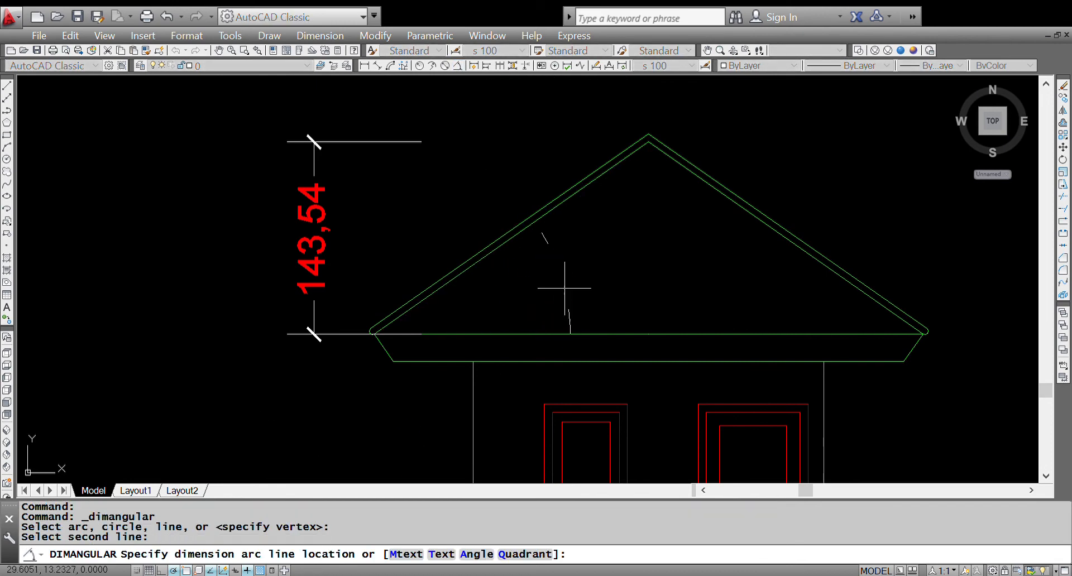
click(615, 285)
scroll(706, 261, down, 2)
scroll(735, 257, down, 5)
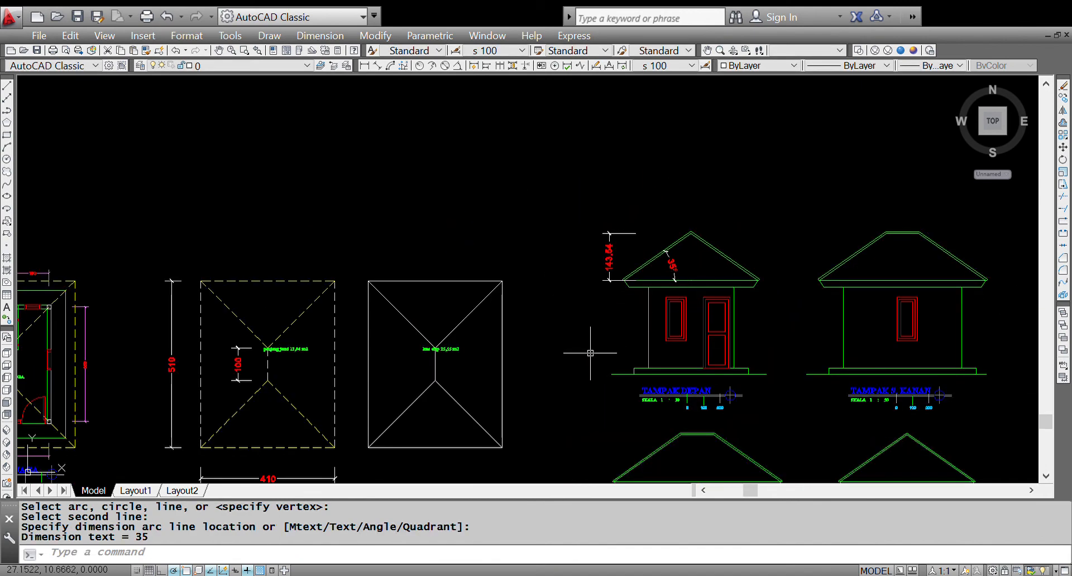
Evaluate 5.1*4.1/0.819 with the CAL command and compare the result with the roof area label
scroll(589, 354, up, 2)
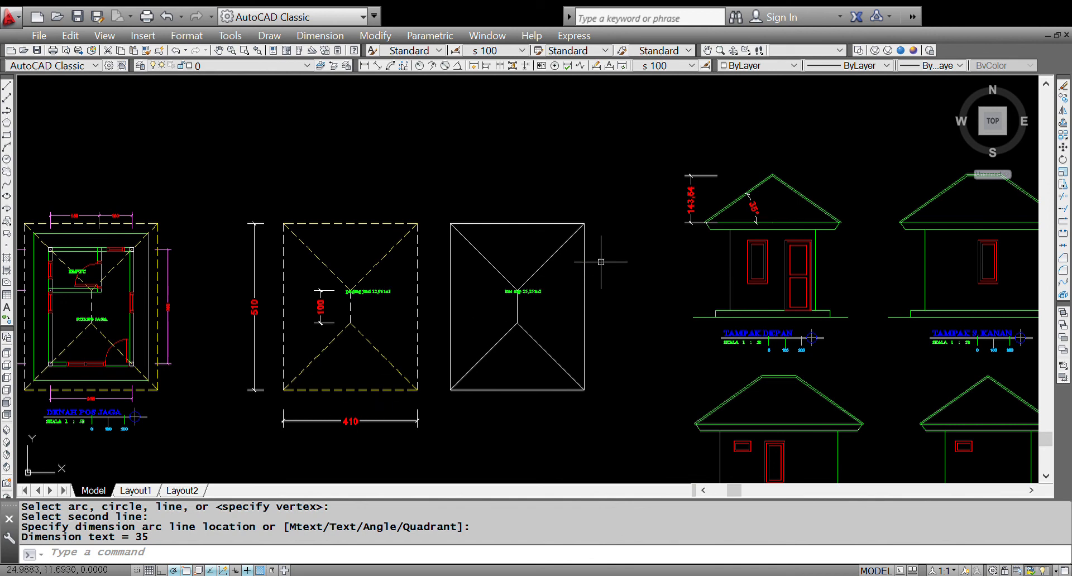
scroll(501, 284, up, 2)
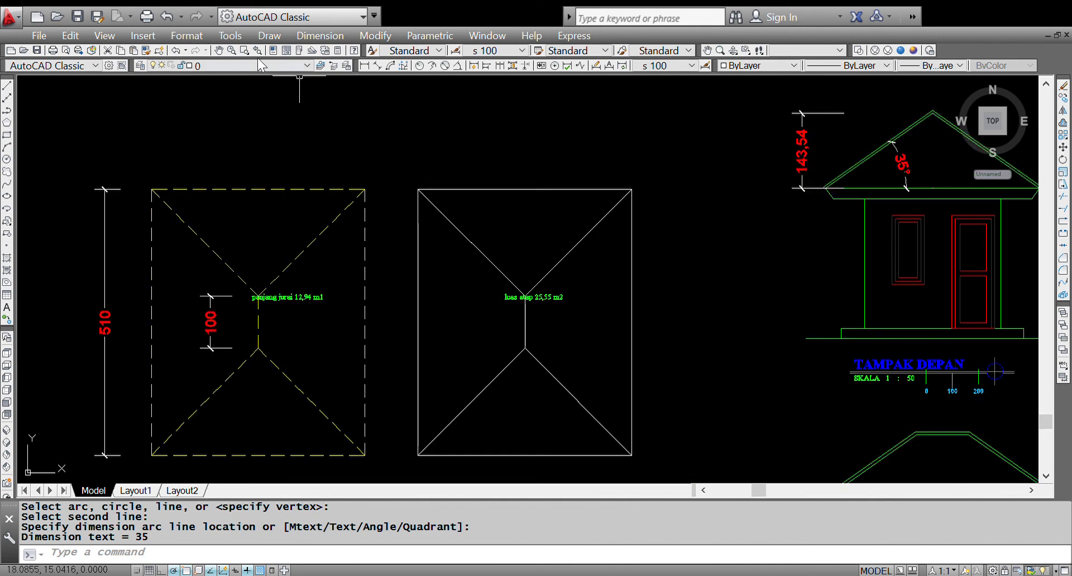
click(337, 51)
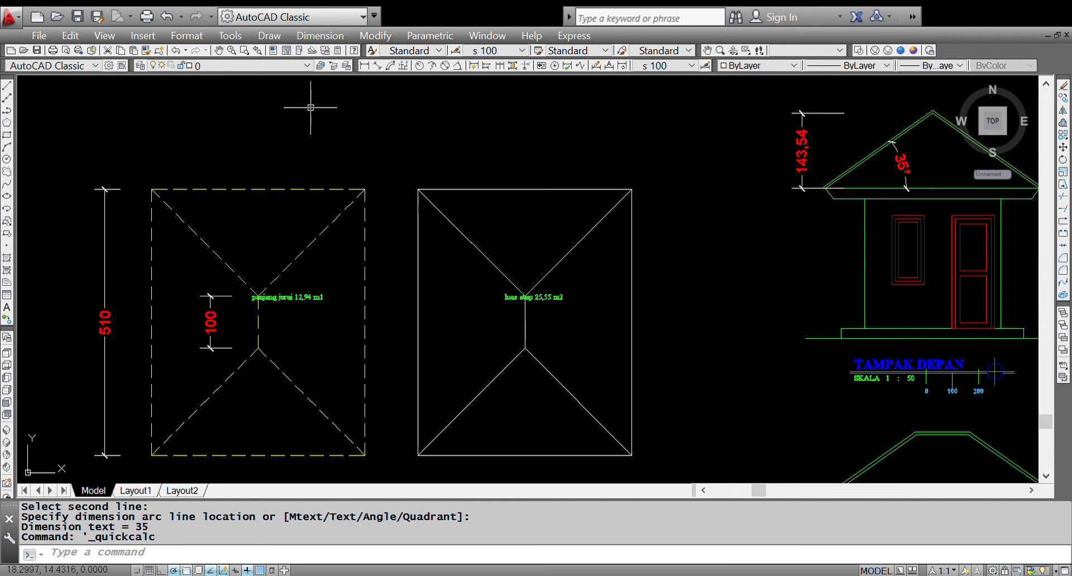
scroll(310, 107, down, 5)
scroll(240, 279, up, 5)
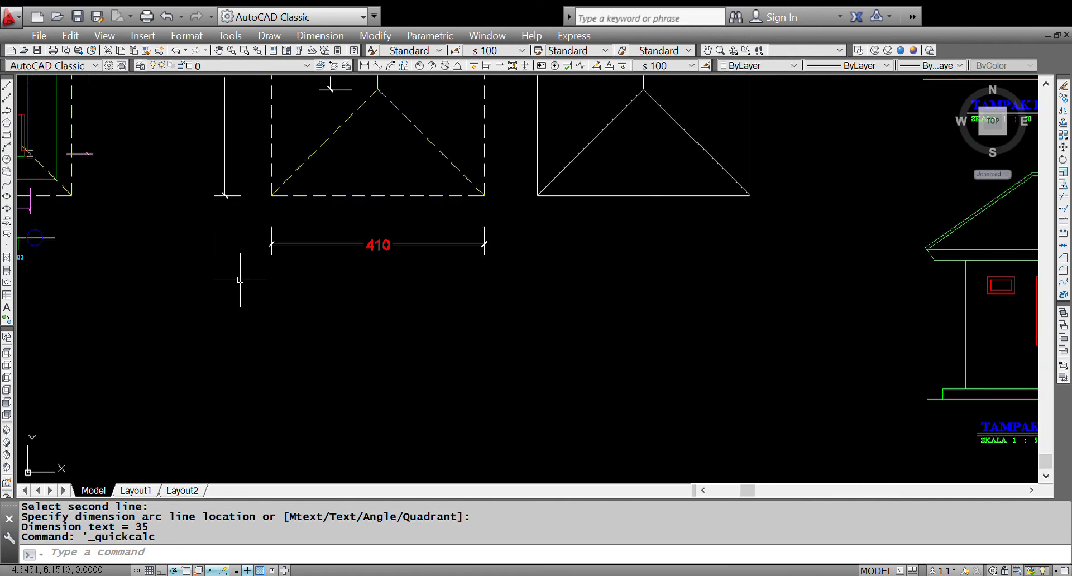
text(cal)
key(Return)
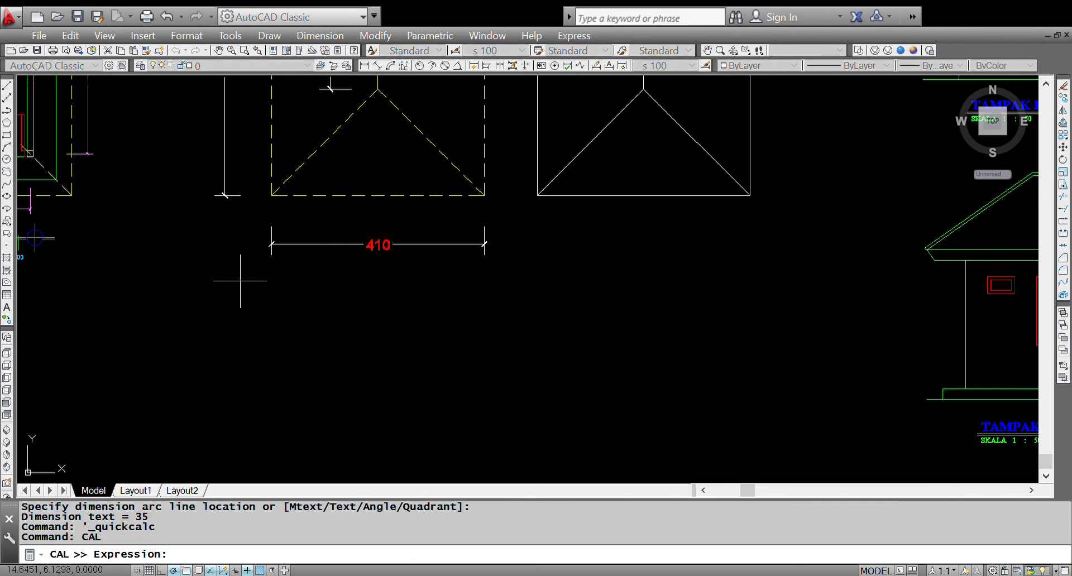
scroll(240, 281, down, 5)
scroll(302, 191, up, 5)
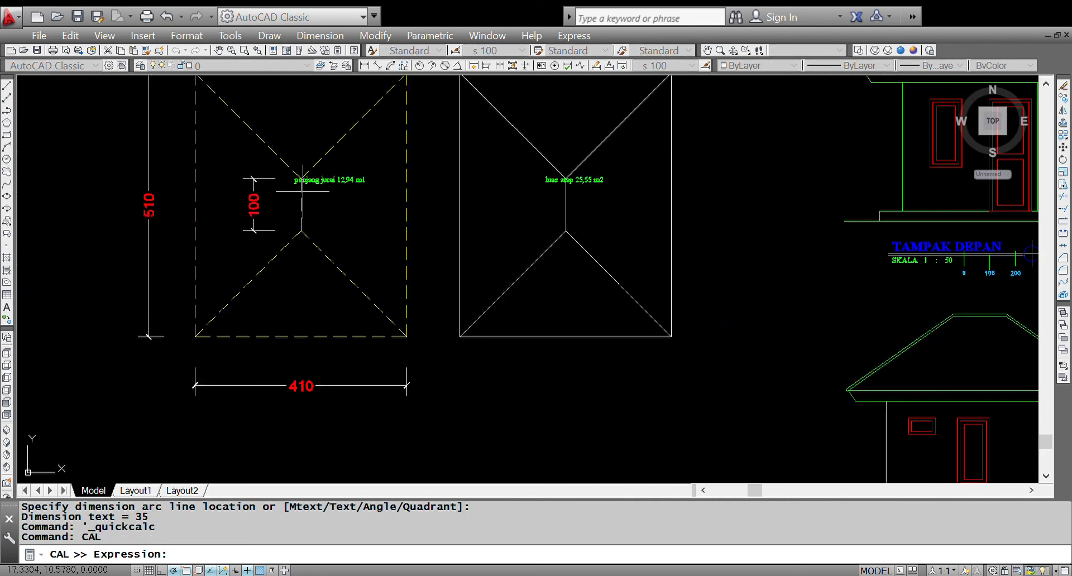
text(5.1*4.1/)
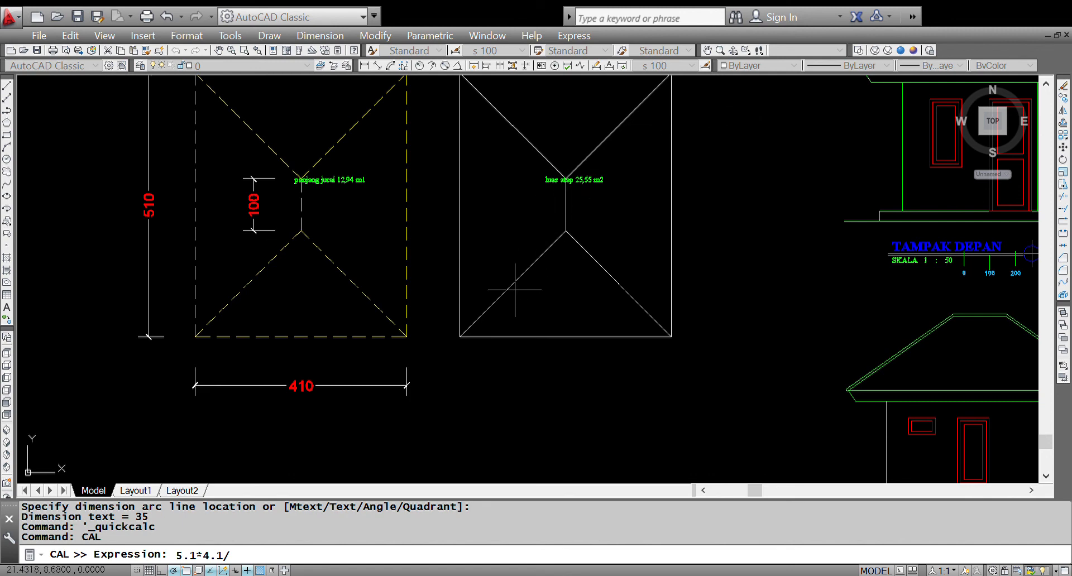
text(0.819)
key(Return)
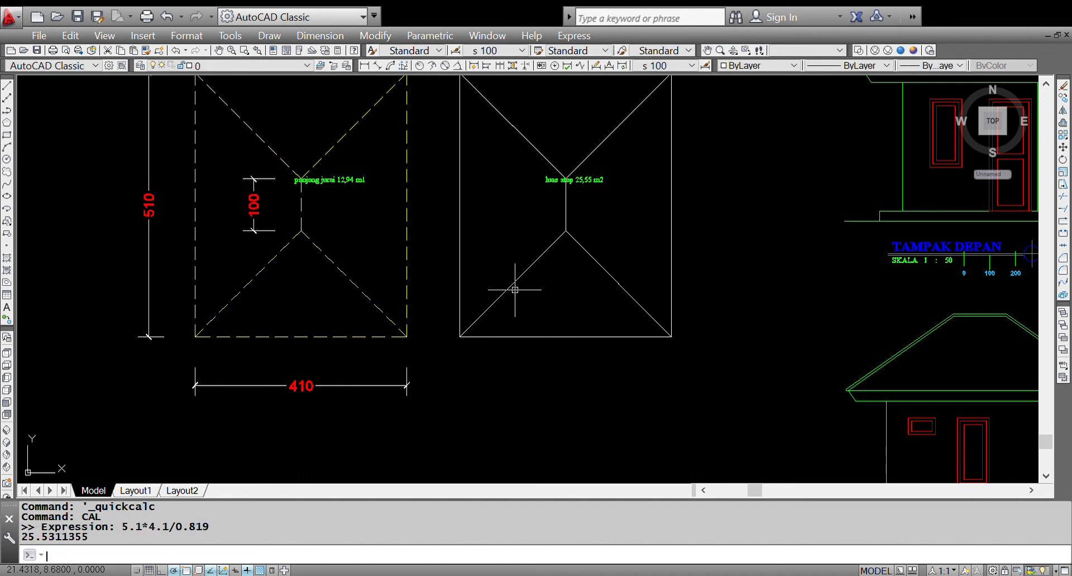
scroll(563, 192, up, 2)
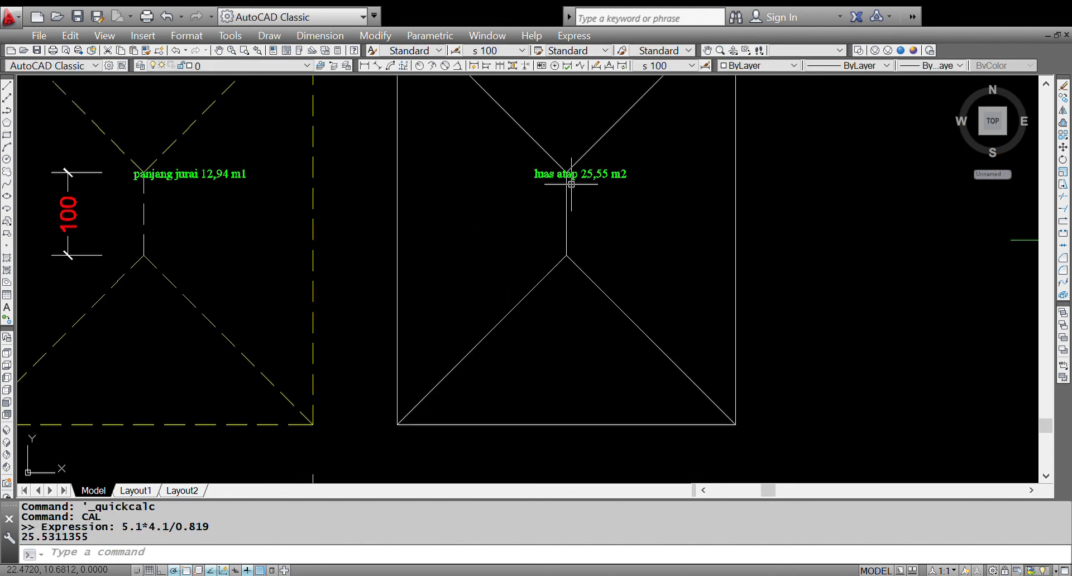
scroll(563, 191, down, 2)
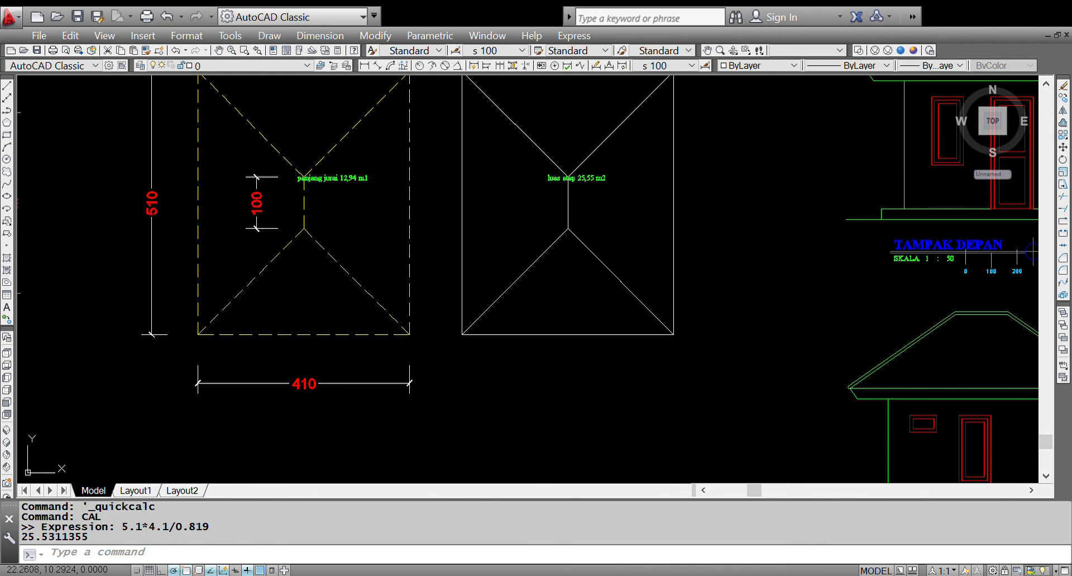
scroll(560, 202, up, 2)
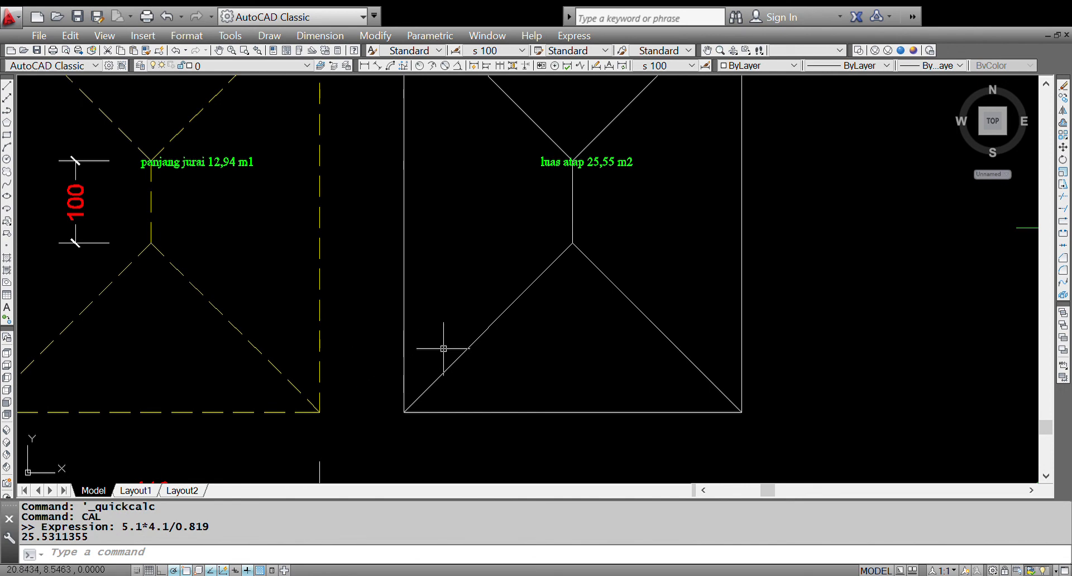
scroll(444, 349, down, 2)
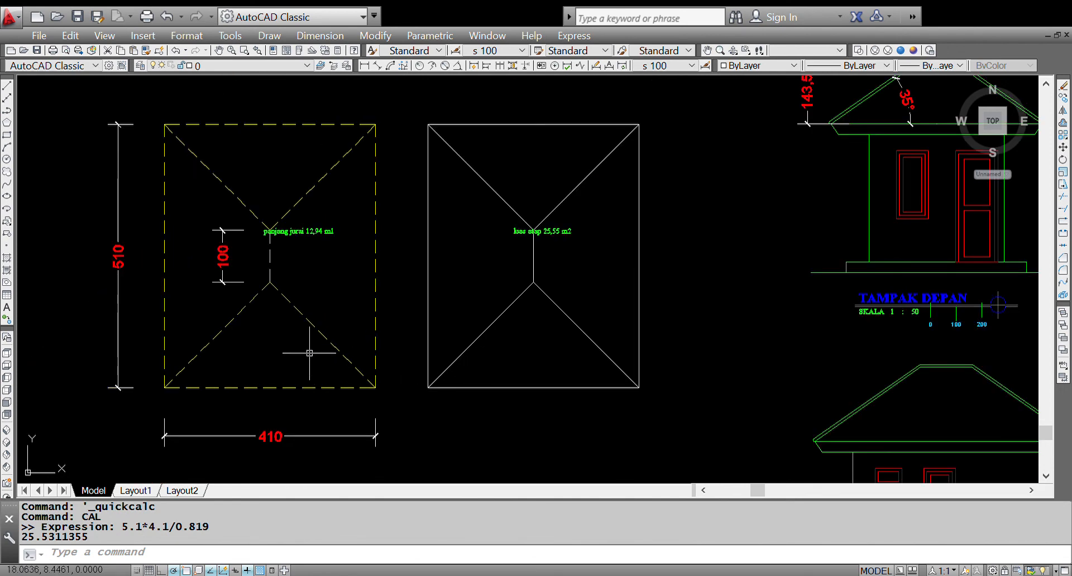
scroll(238, 361, down, 2)
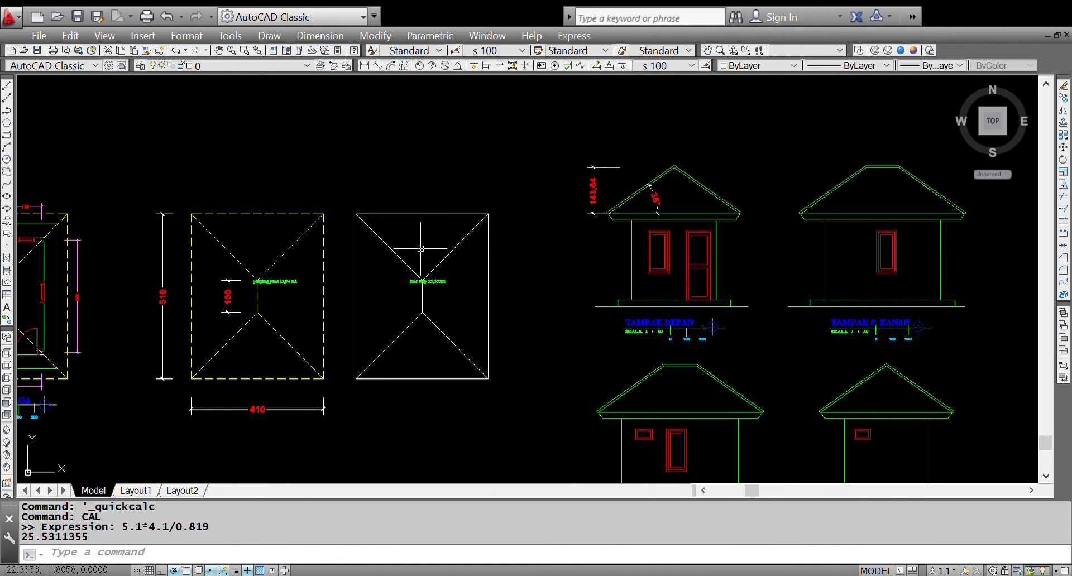